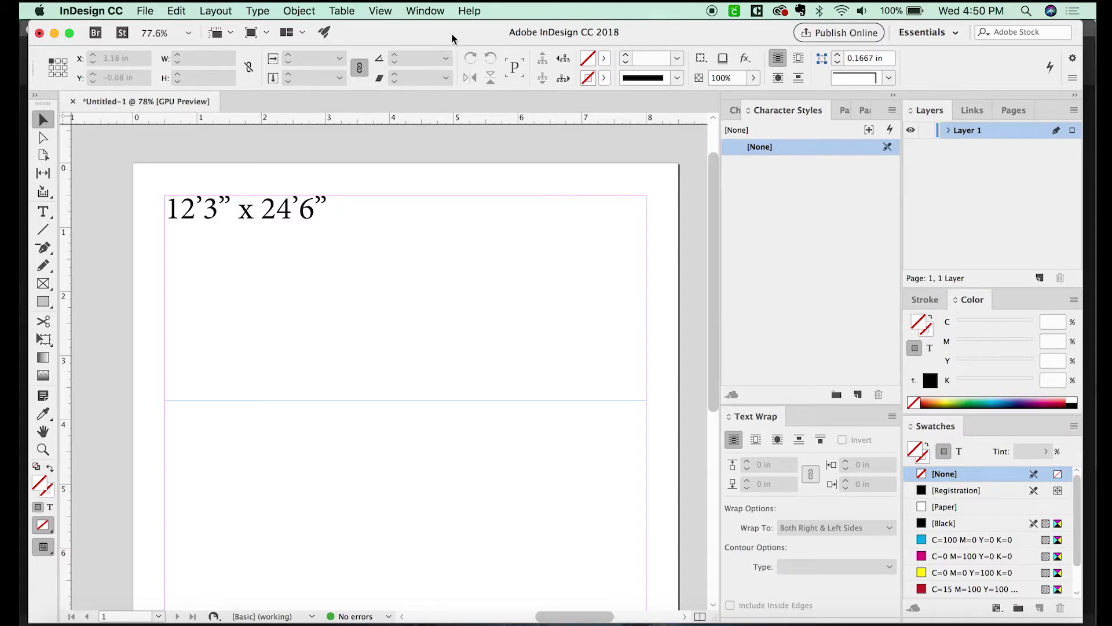
pyautogui.moveTo(450, 33); pyautogui.dragTo(443, 33)
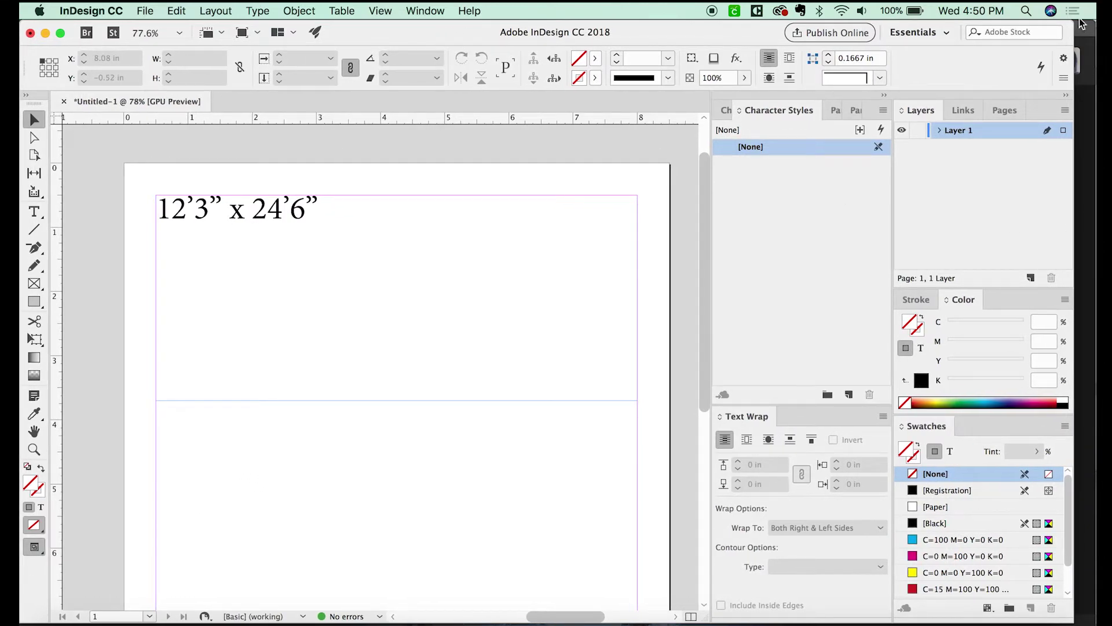
pyautogui.moveTo(1073, 42); pyautogui.dragTo(1092, 42)
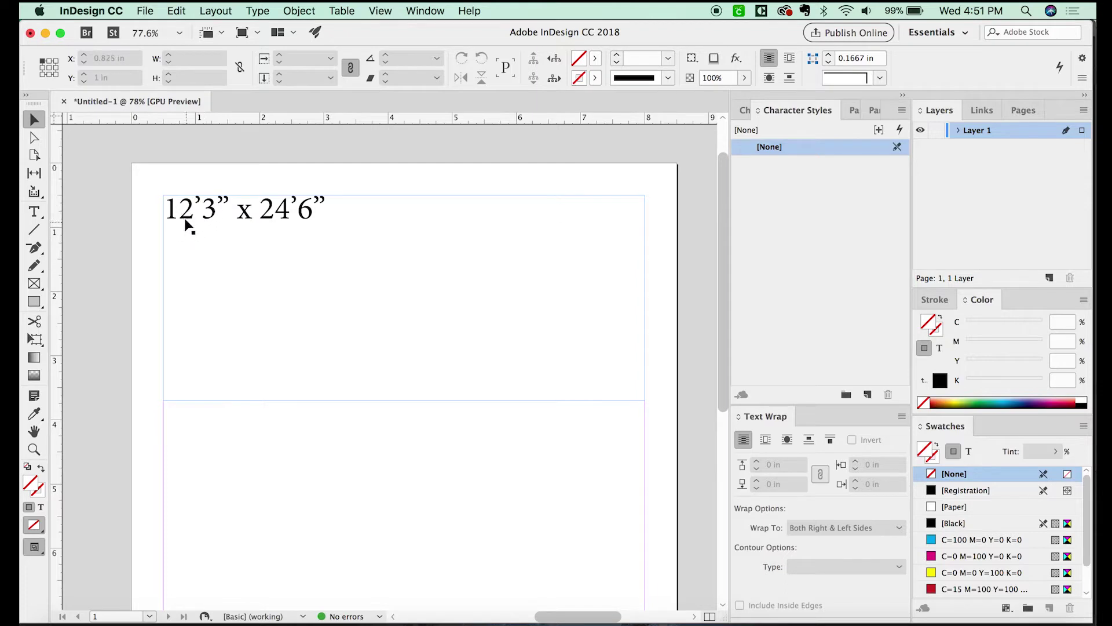
# - Add a second line reading 12.25 beneath the 12’3” x 24’6” text as the decimal form of the first dimension
pyautogui.doubleClick(281, 209)
pyautogui.press('Return')
pyautogui.write('12')
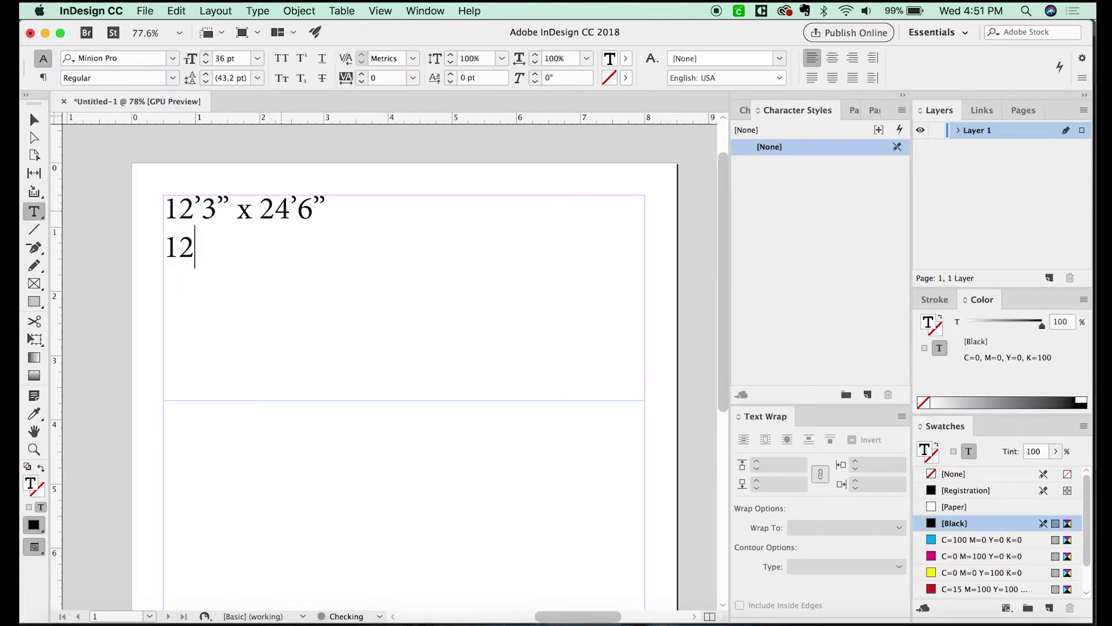
pyautogui.write('.25')
pyautogui.moveTo(201, 210); pyautogui.dragTo(215, 212)
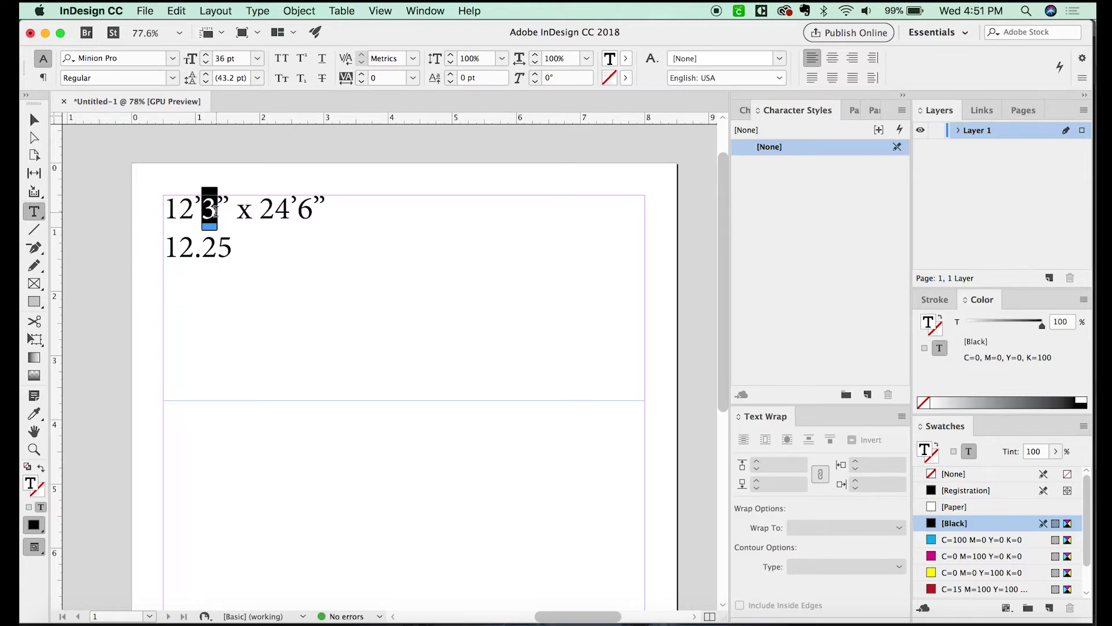
# - Complete the second line with "x 24.5" as the decimal form of the other dimension and highlight the whole line
pyautogui.click(256, 246)
pyautogui.write('x')
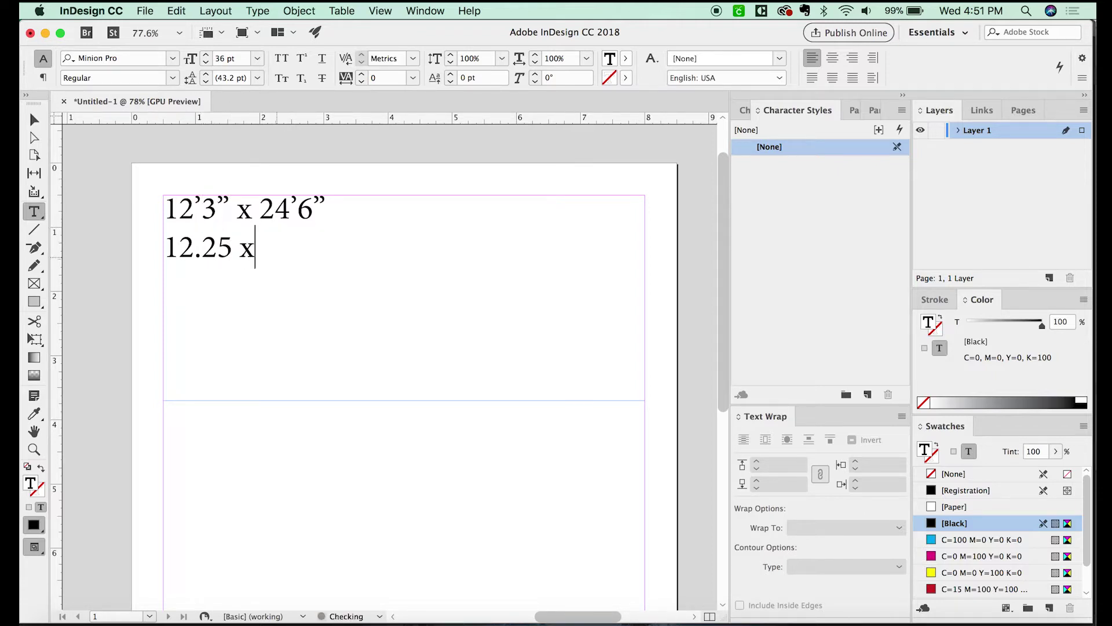
pyautogui.write(' 24.5')
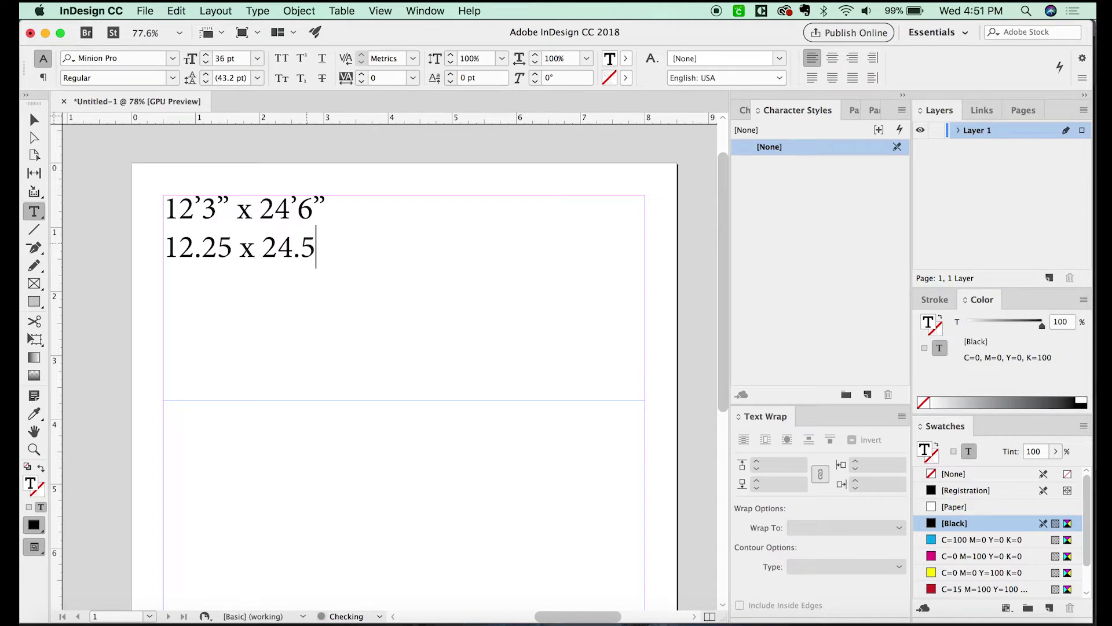
pyautogui.moveTo(324, 205); pyautogui.dragTo(301, 208)
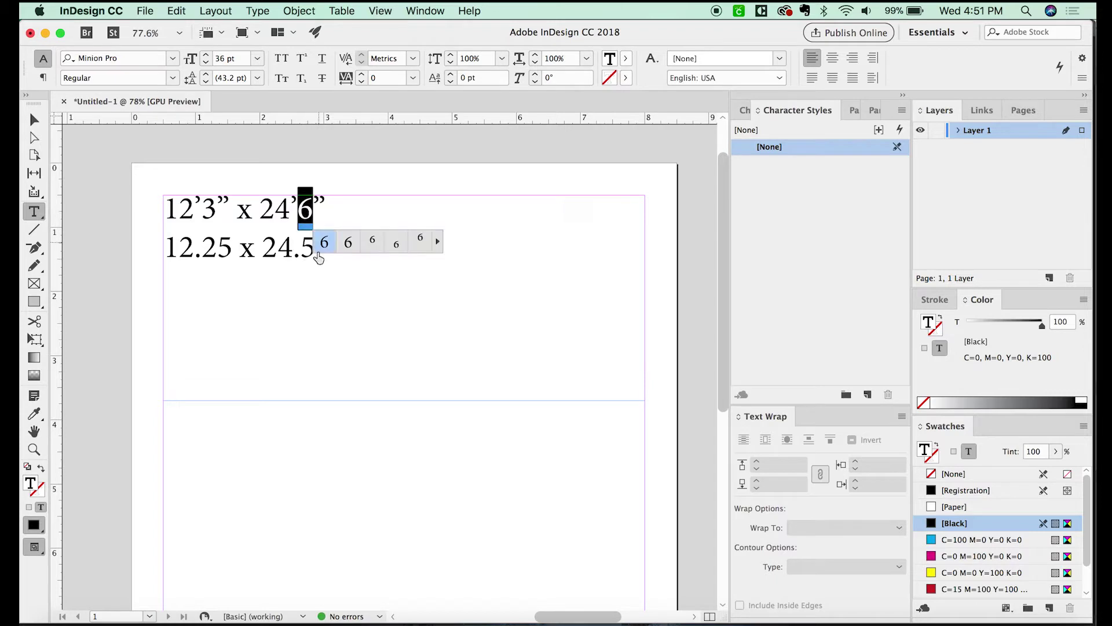
pyautogui.click(311, 274)
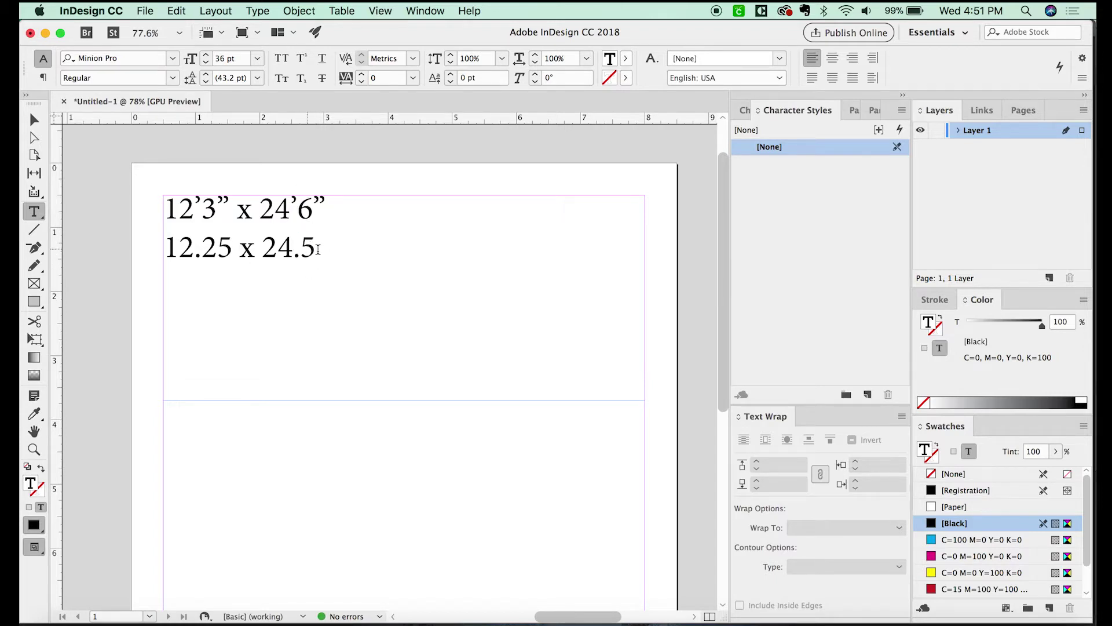
pyautogui.moveTo(318, 245); pyautogui.dragTo(180, 307)
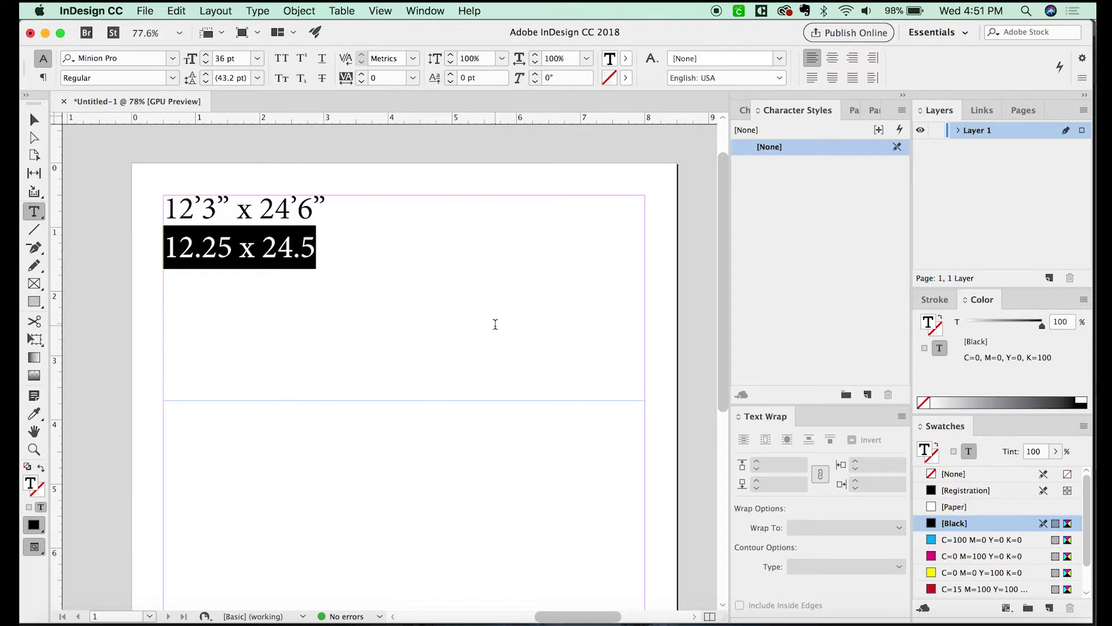
# - Start a new document and set its units to inches
pyautogui.press('super+n')
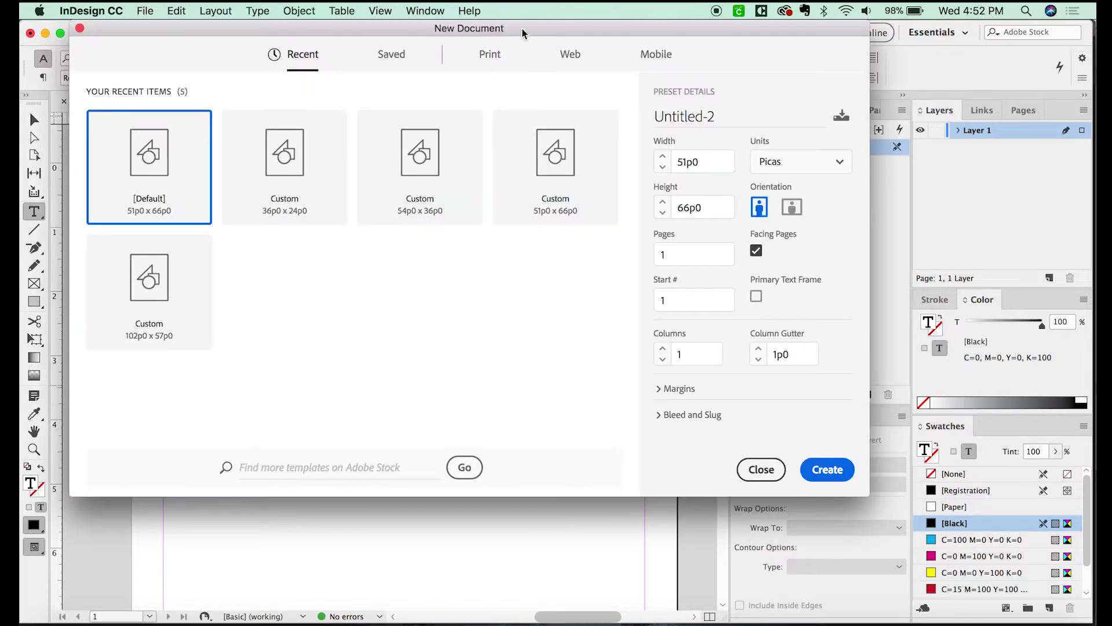
pyautogui.moveTo(520, 33); pyautogui.dragTo(768, 107)
pyautogui.click(1049, 236)
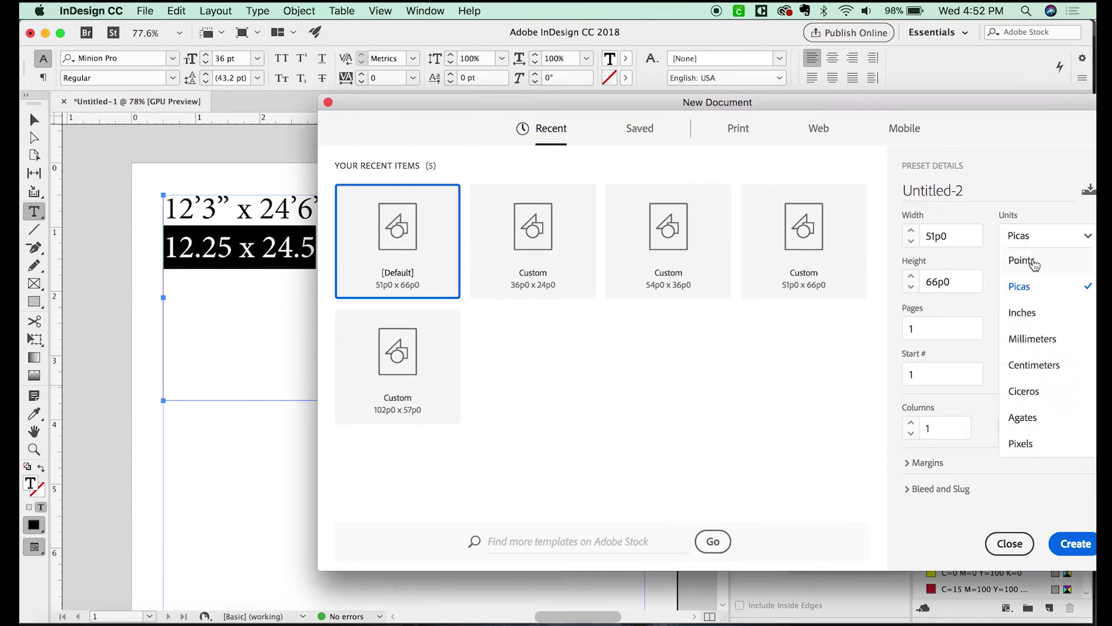
pyautogui.click(1021, 313)
# - Set the new document's width to 12.25 in and its height to 24.5 in
pyautogui.click(927, 235)
pyautogui.write('12')
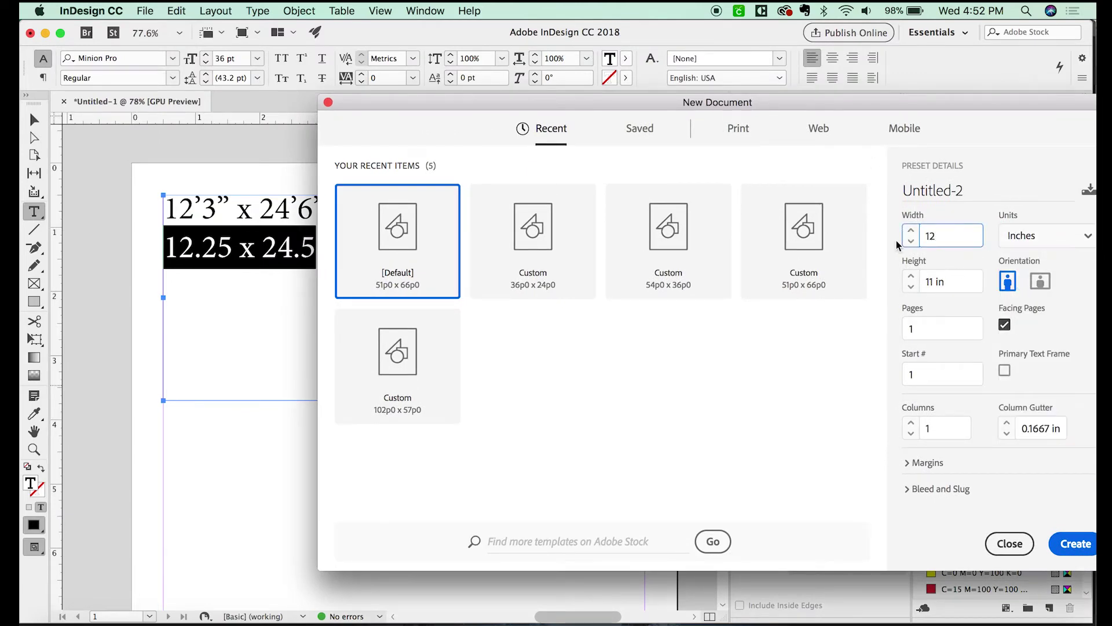
pyautogui.write('.25')
pyautogui.press('Tab')
pyautogui.write('2')
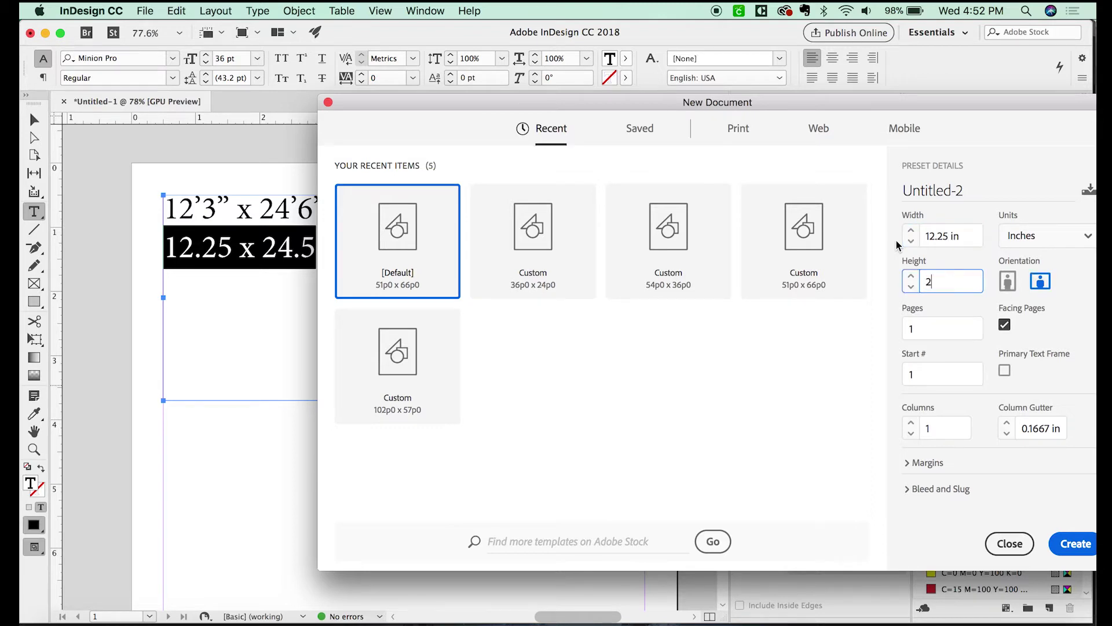
pyautogui.write('4.5')
pyautogui.press('Tab')
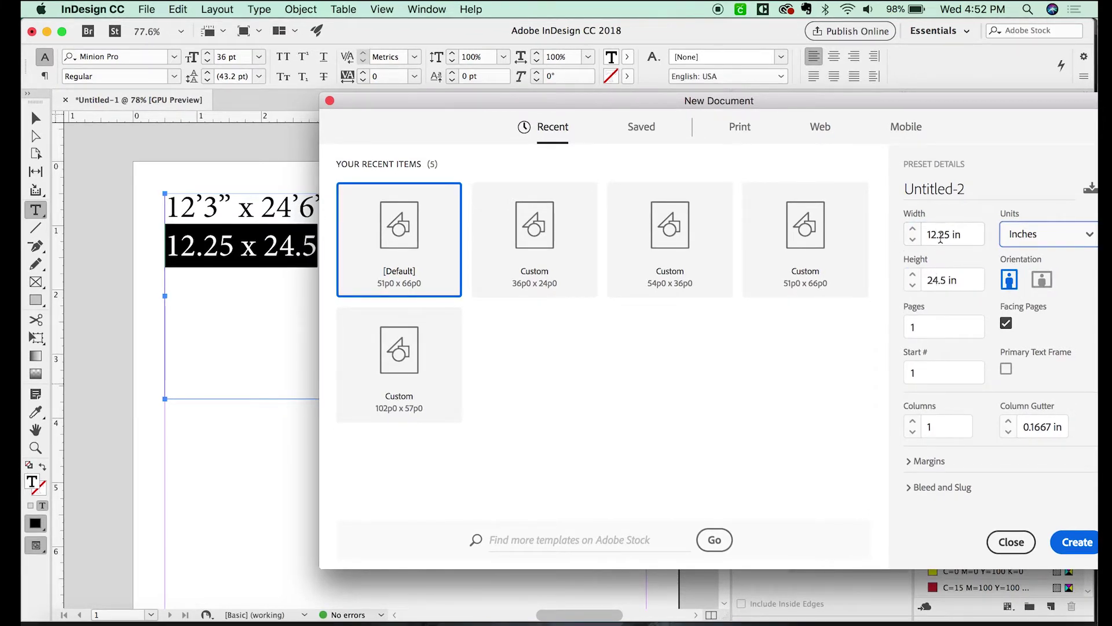
# - Switch the page to landscape orientation and create the document
pyautogui.click(1041, 280)
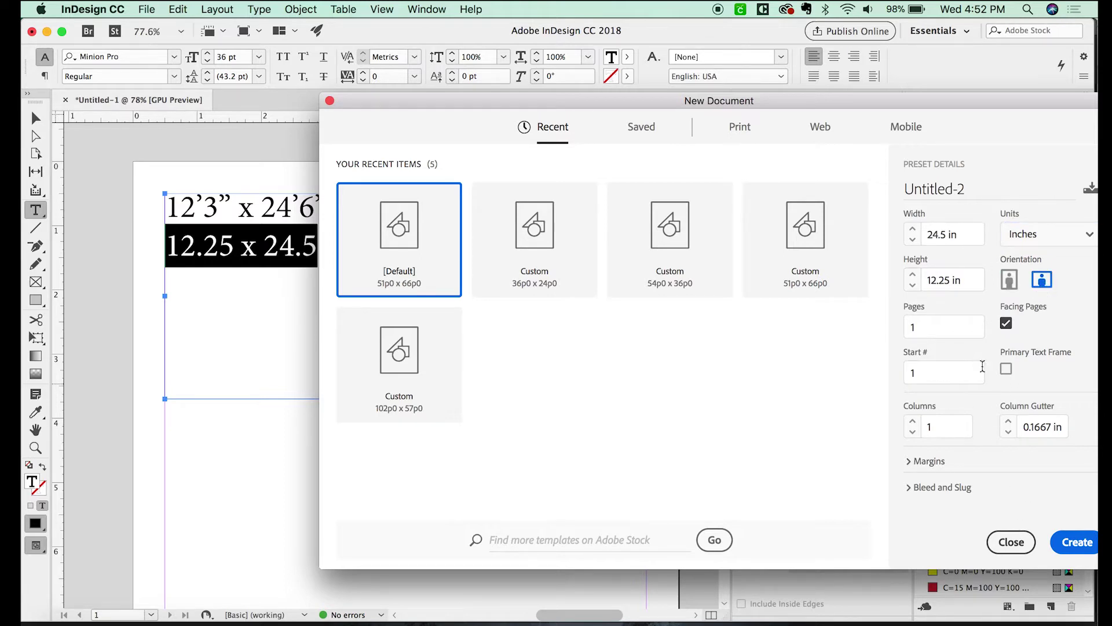
pyautogui.click(1079, 544)
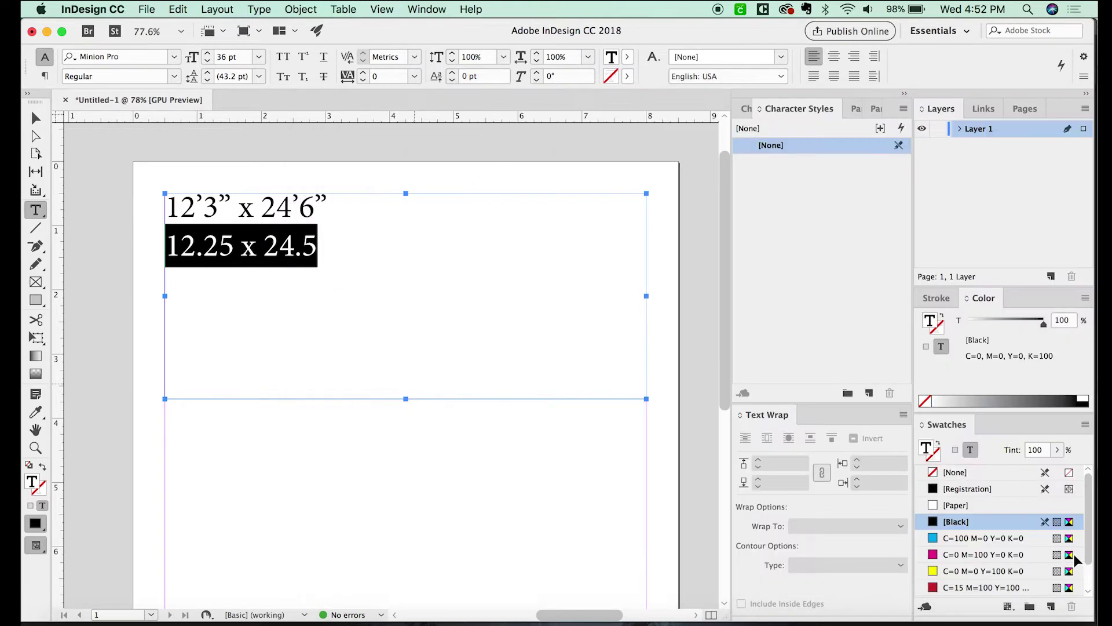
pyautogui.moveTo(398, 398); pyautogui.dragTo(388, 435)
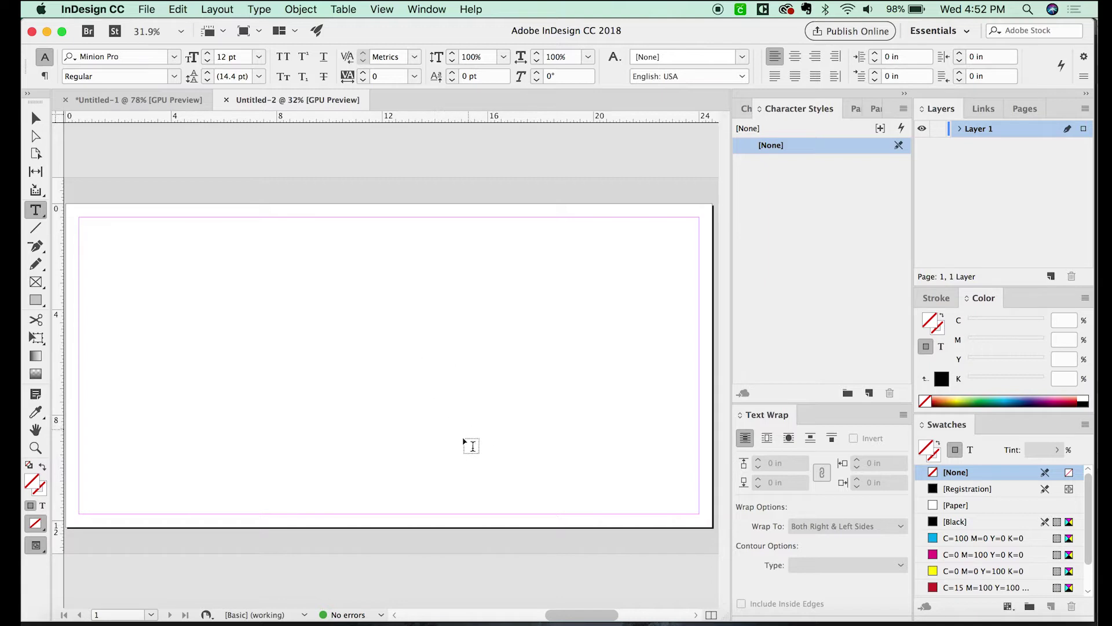
pyautogui.moveTo(341, 346); pyautogui.dragTo(346, 347)
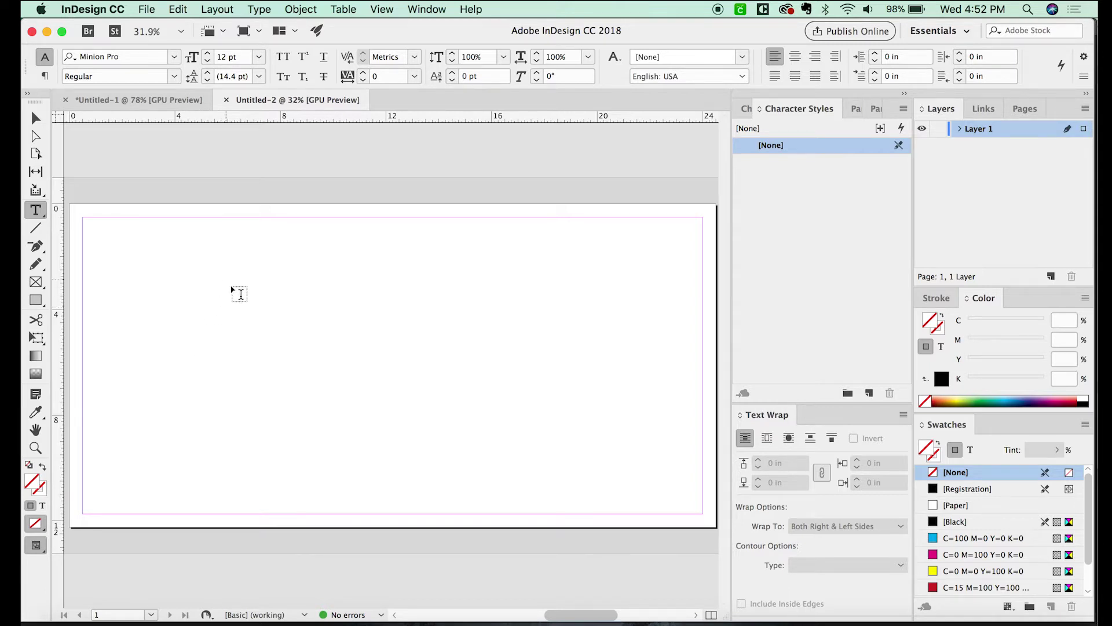
# - Draw a sample rectangle about 0.5 in wide and 0.25 in high at the page's upper edge, and delete it
pyautogui.click(35, 119)
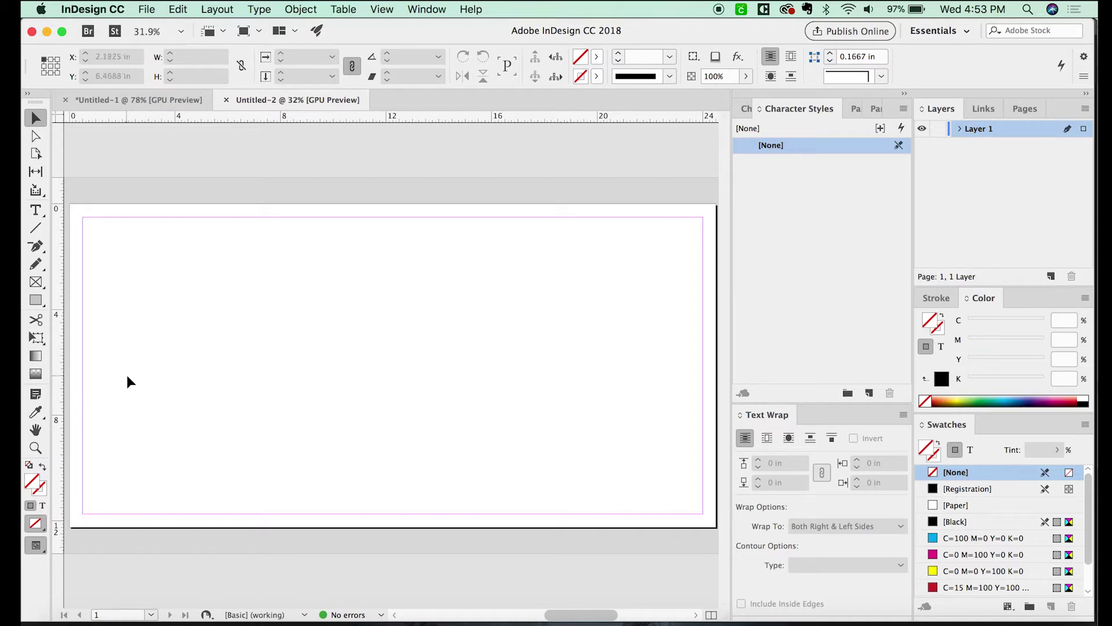
pyautogui.press('m')
pyautogui.moveTo(117, 204); pyautogui.dragTo(129, 218)
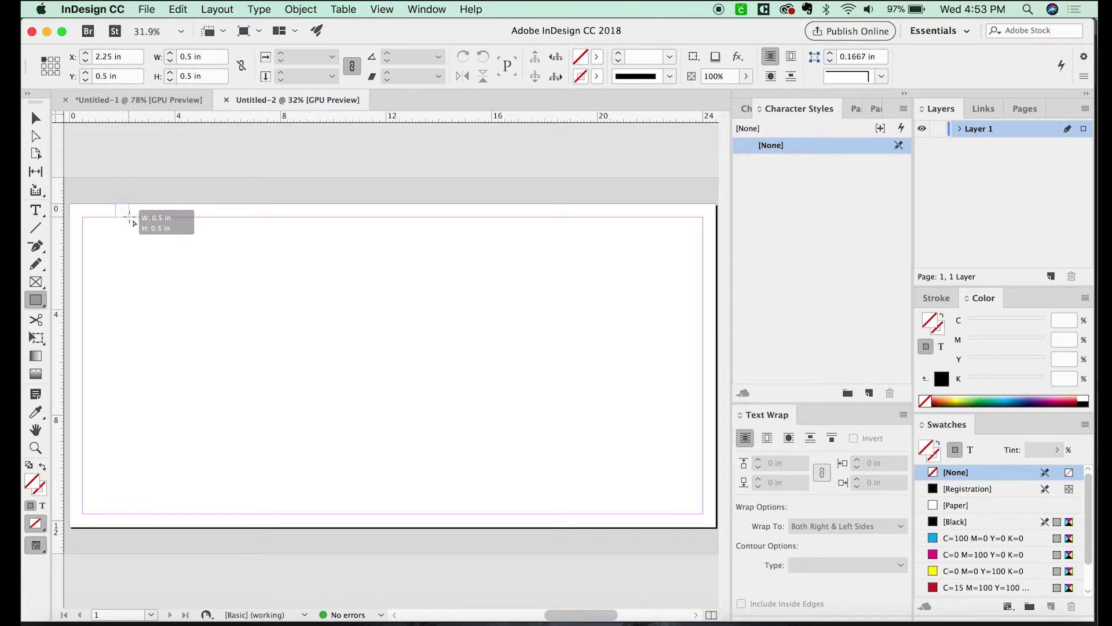
pyautogui.moveTo(129, 217); pyautogui.dragTo(130, 210)
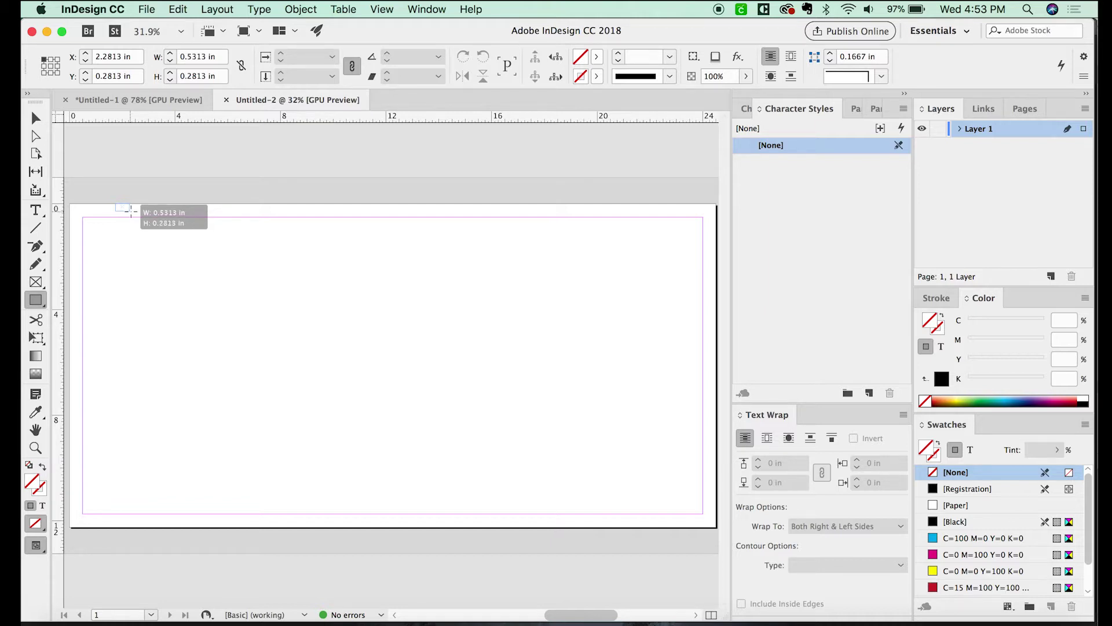
pyautogui.moveTo(131, 210); pyautogui.dragTo(130, 210)
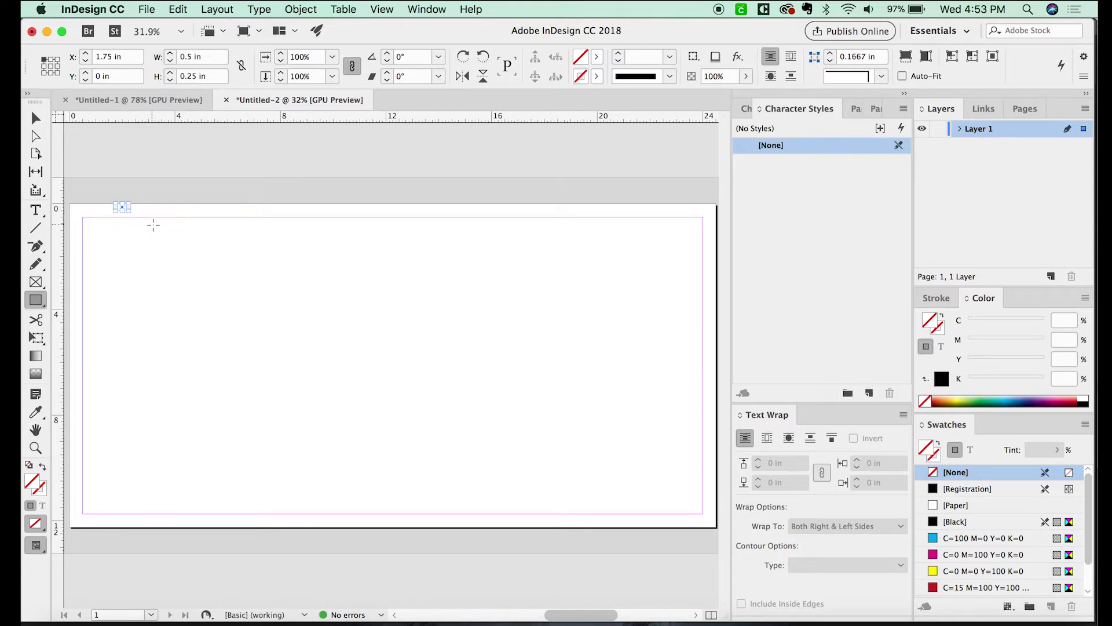
pyautogui.press('Delete')
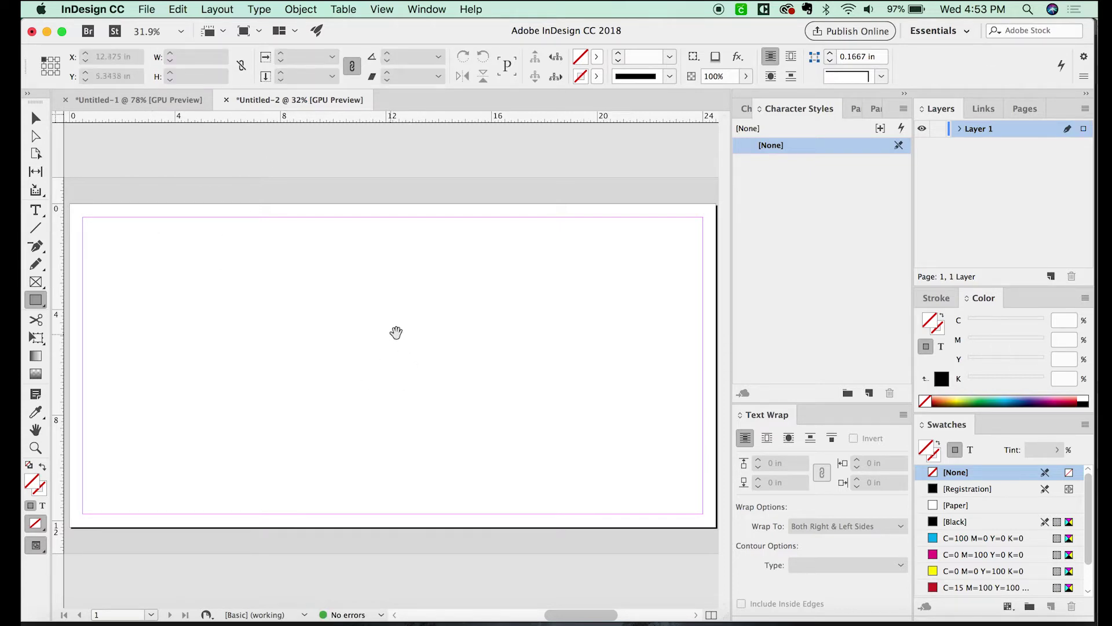
pyautogui.moveTo(397, 330); pyautogui.dragTo(390, 330)
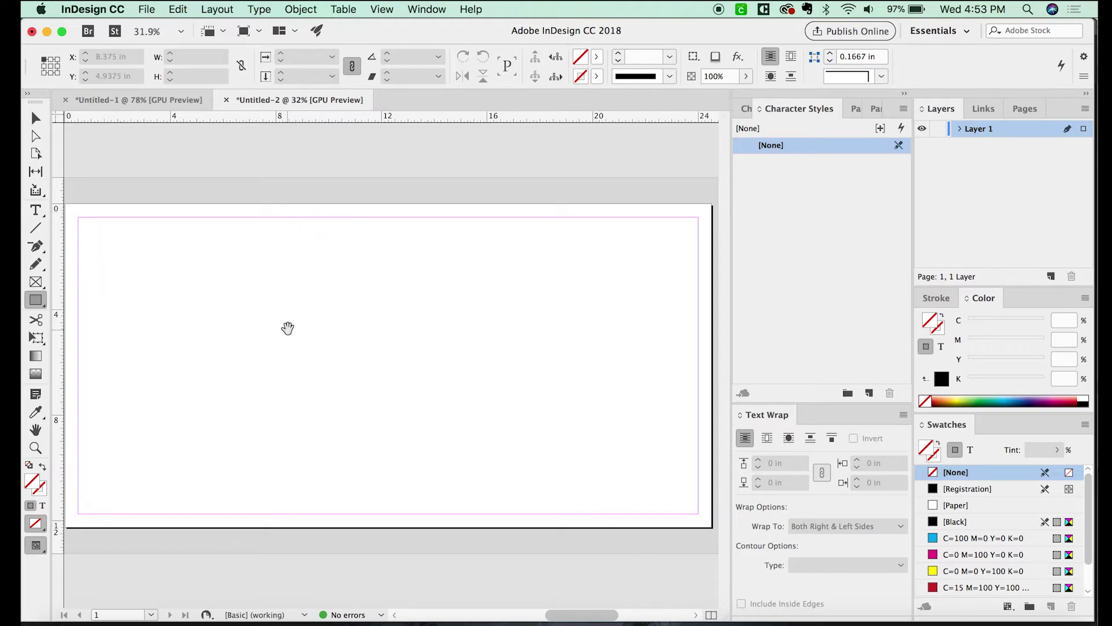
pyautogui.moveTo(285, 325); pyautogui.dragTo(293, 328)
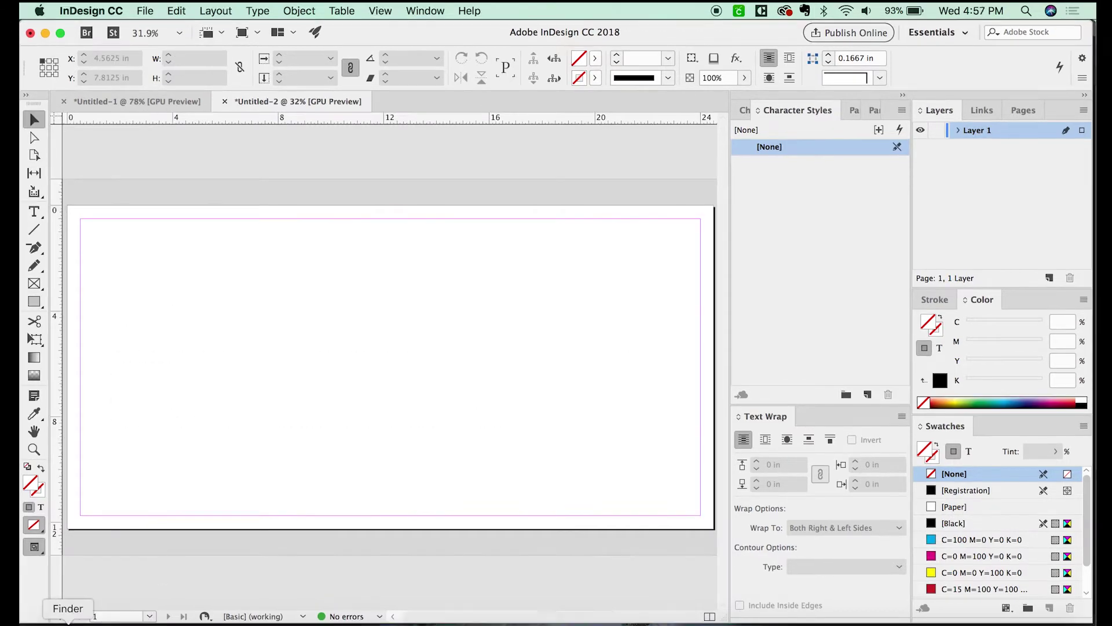
# - Open the pexels-photo JPEG from the *billboard folder on the Desktop in Photoshop
pyautogui.click(67, 622)
pyautogui.moveTo(429, 377); pyautogui.dragTo(211, 621)
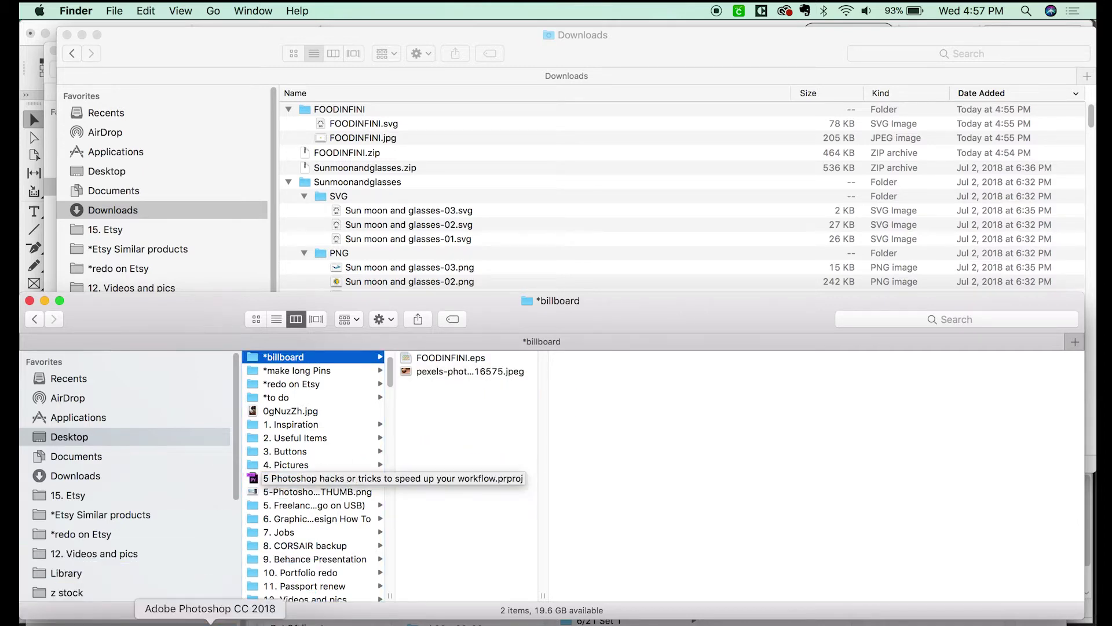
pyautogui.click(210, 623)
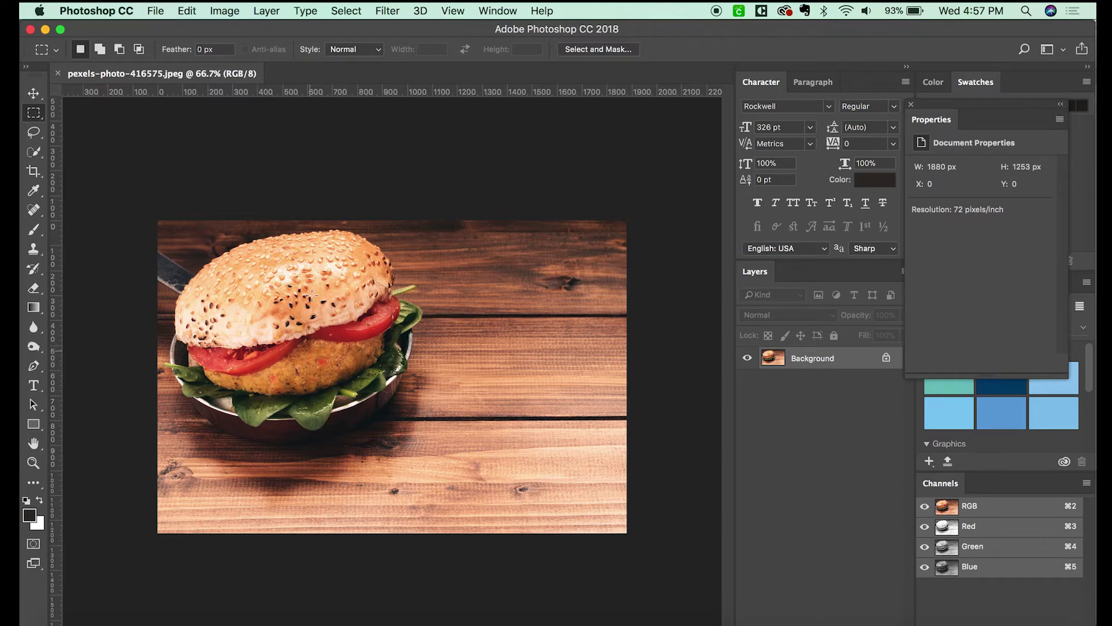
# - Crop the burger photo to a 24.5 by 12.25 ratio, keeping the whole burger and extending the canvas past the photo's right edge
pyautogui.press('c')
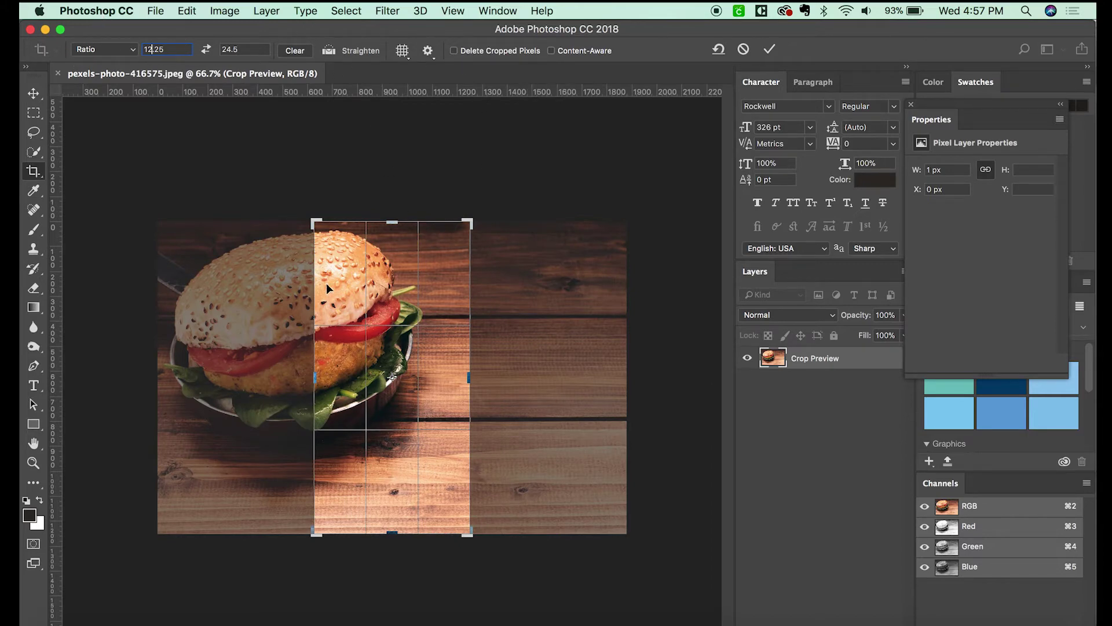
pyautogui.click(206, 49)
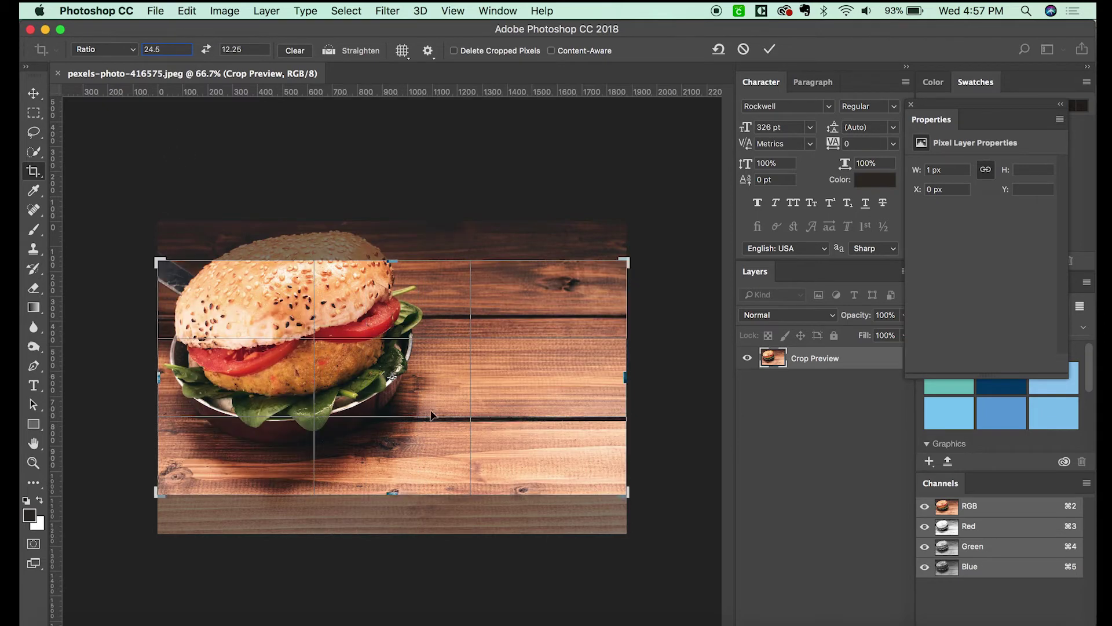
pyautogui.moveTo(627, 263); pyautogui.dragTo(671, 253)
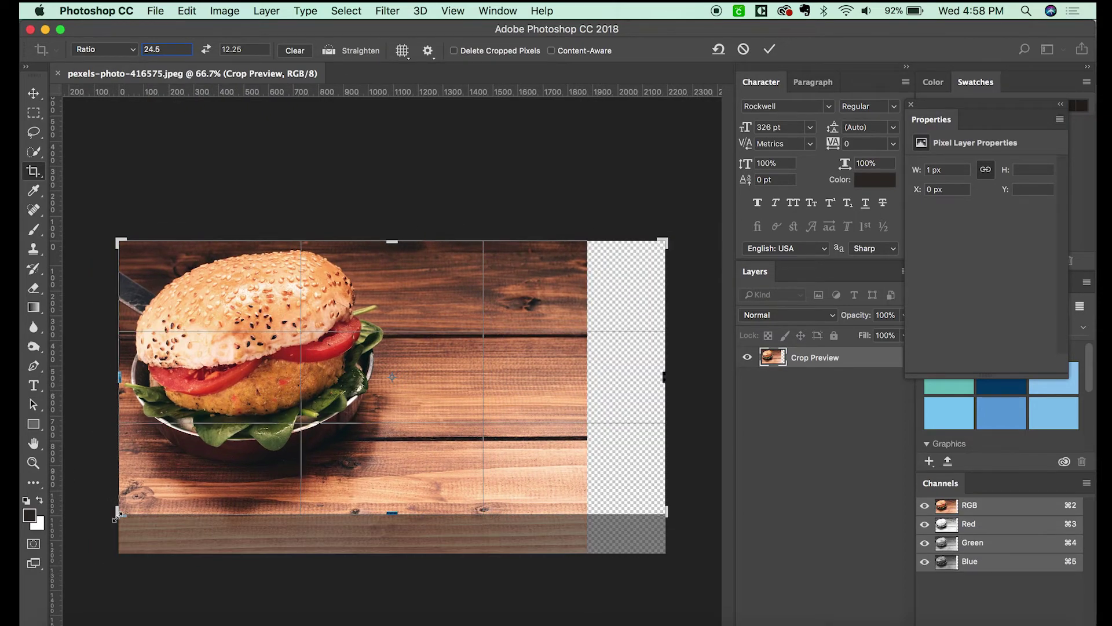
pyautogui.moveTo(114, 517); pyautogui.dragTo(139, 498)
pyautogui.moveTo(252, 442); pyautogui.dragTo(299, 443)
pyautogui.moveTo(514, 394); pyautogui.dragTo(493, 359)
pyautogui.press('Return')
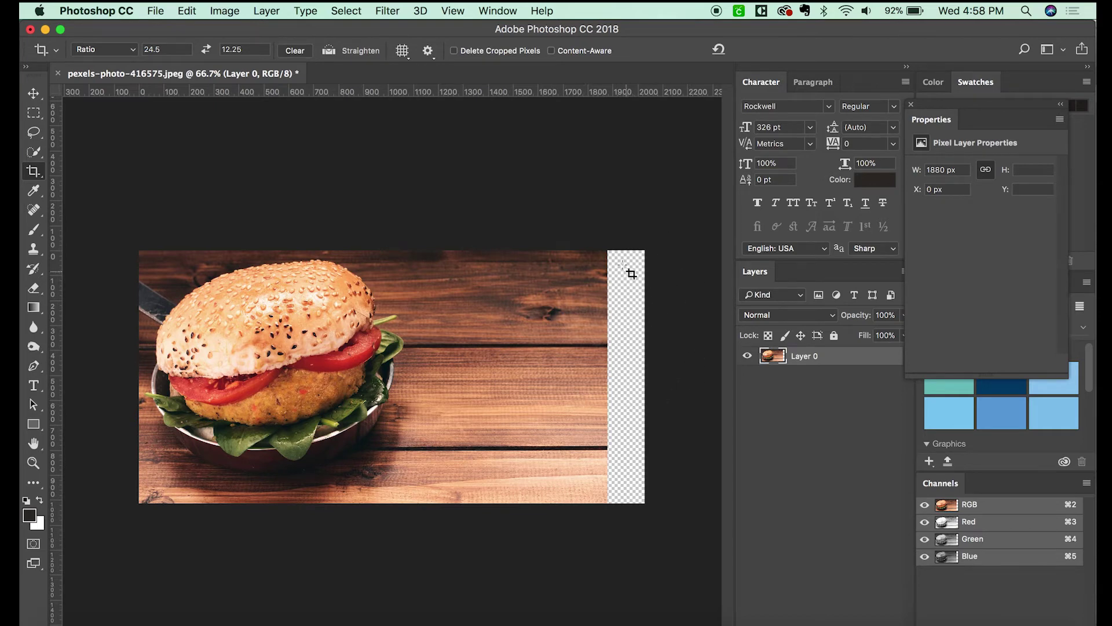
# - Select the wood area right of the burger and stretch it horizontally with Free Transform to fill the transparent strip
pyautogui.press('m')
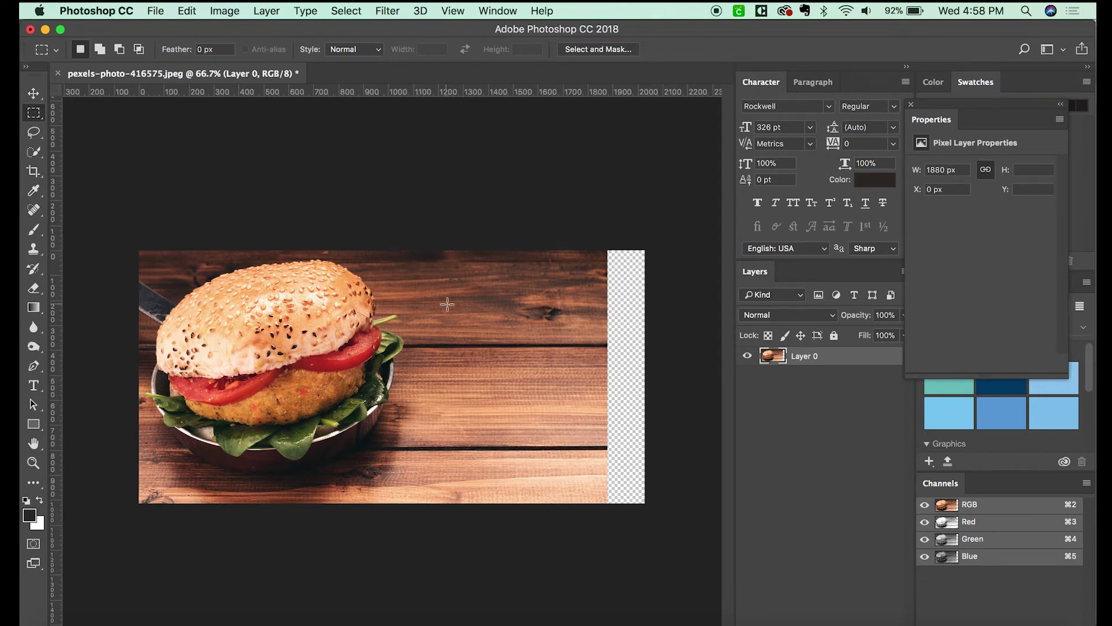
pyautogui.moveTo(410, 228); pyautogui.dragTo(606, 551)
pyautogui.press('super+t')
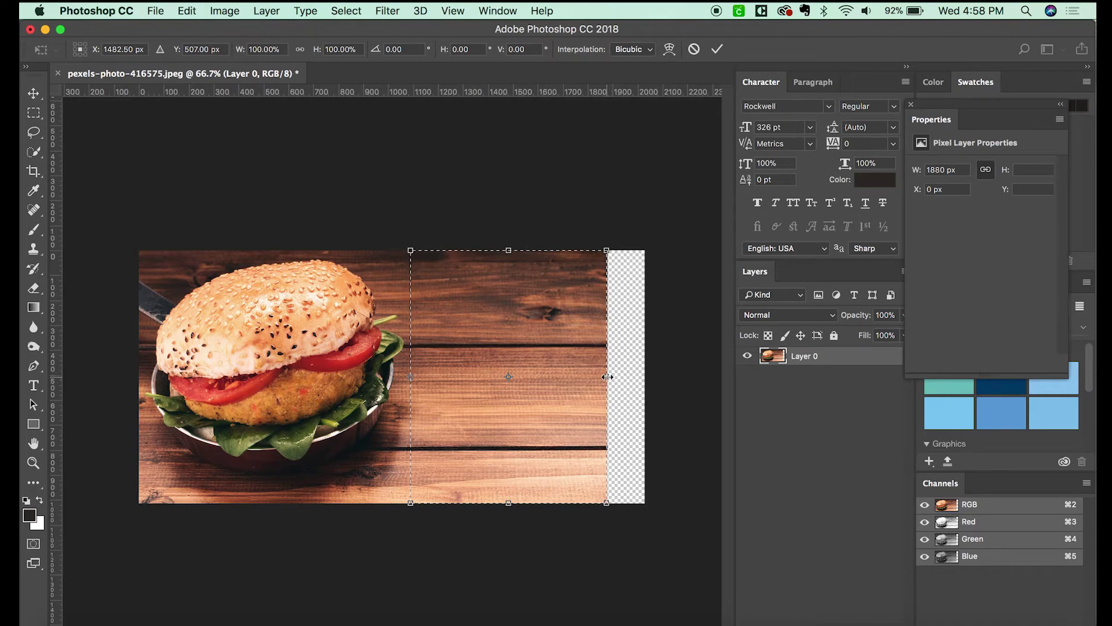
pyautogui.moveTo(606, 378); pyautogui.dragTo(647, 382)
pyautogui.press('Return')
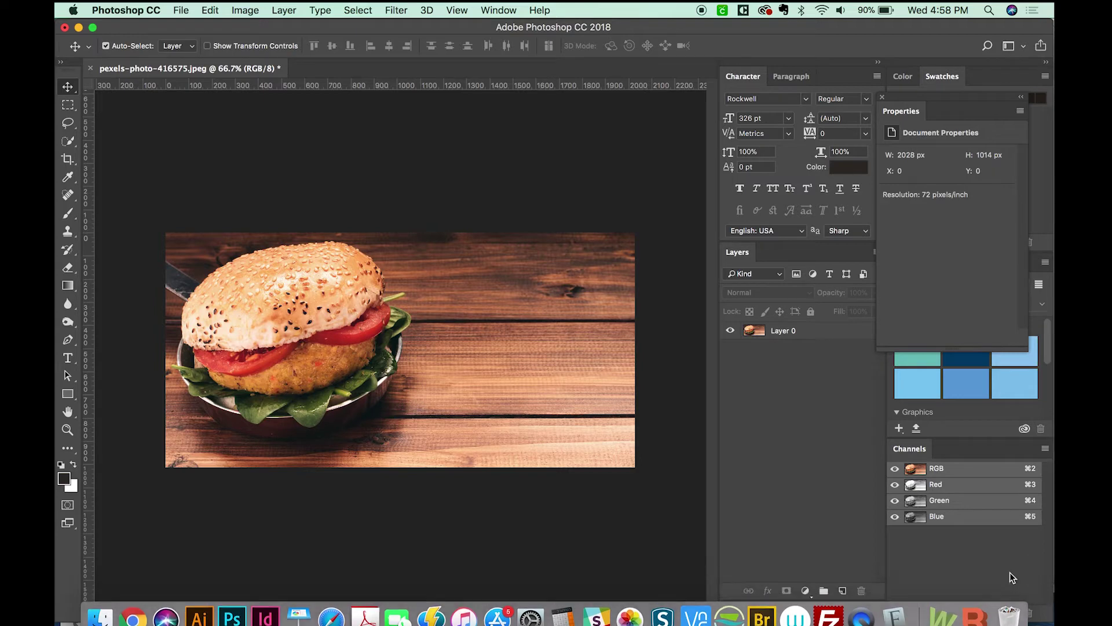
# - Add a new layer above the burger photo, fill it with black, and give it a layer mask
pyautogui.click(843, 591)
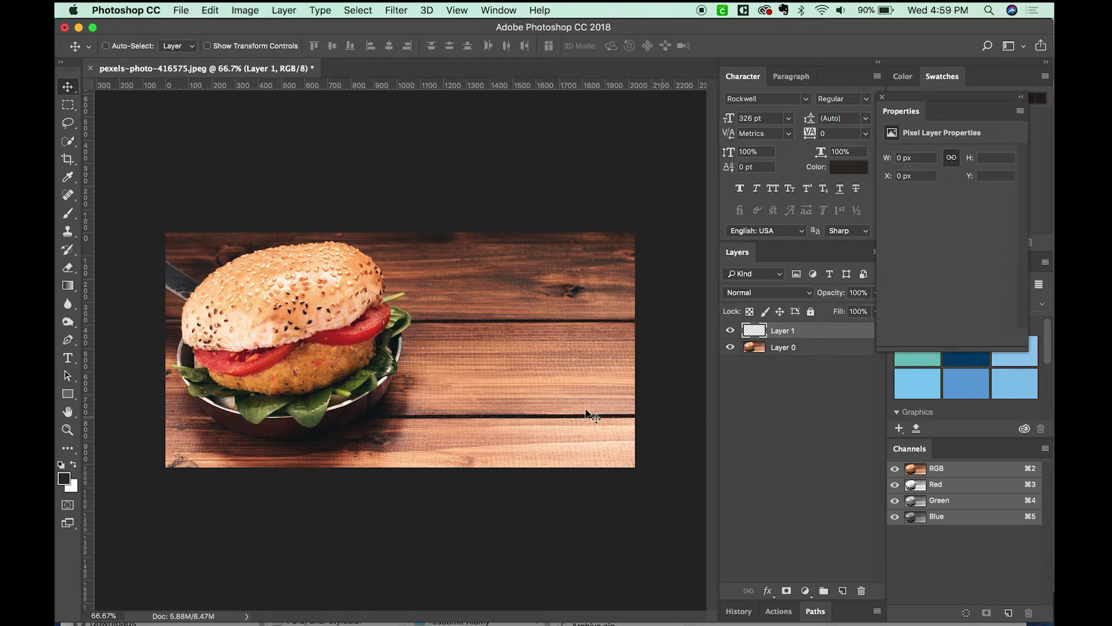
pyautogui.press('d')
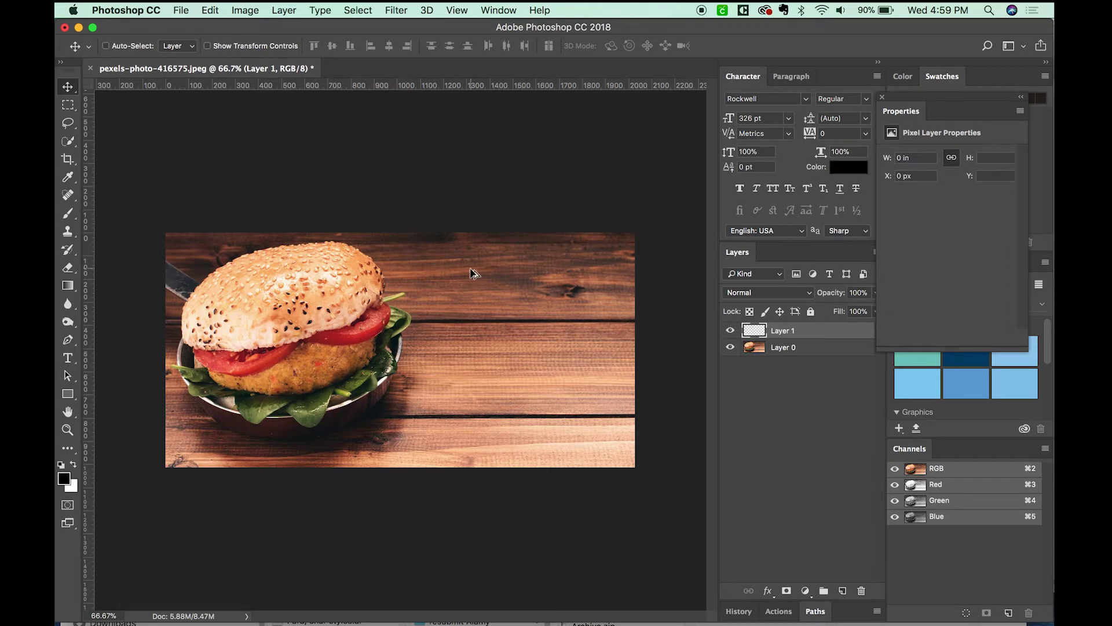
pyautogui.hotkey('alt', 'BackSpace')
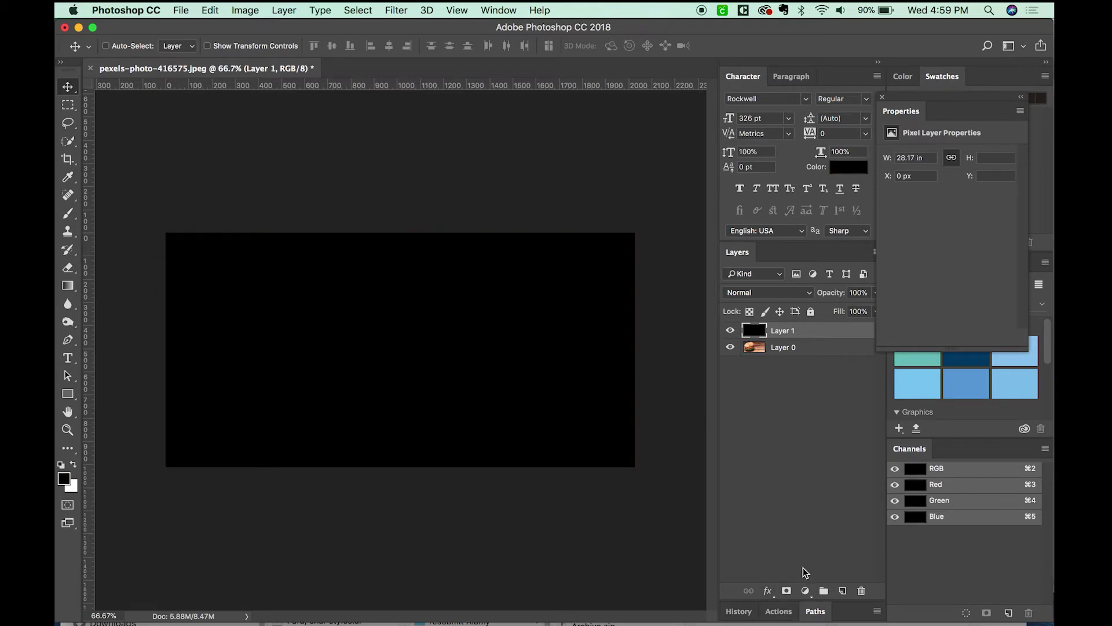
pyautogui.click(786, 591)
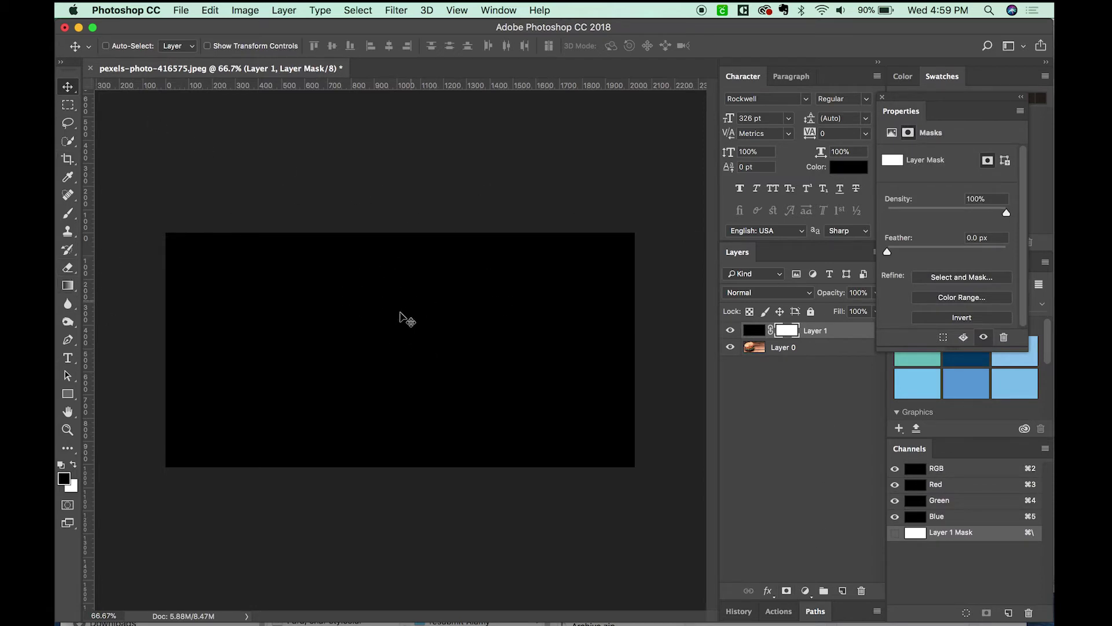
# - Draw a black-to-white linear gradient across Layer 1's mask from the photo's left edge to near its right edge, fading the black toward the burger
pyautogui.press('g')
pyautogui.moveTo(160, 329); pyautogui.dragTo(484, 360)
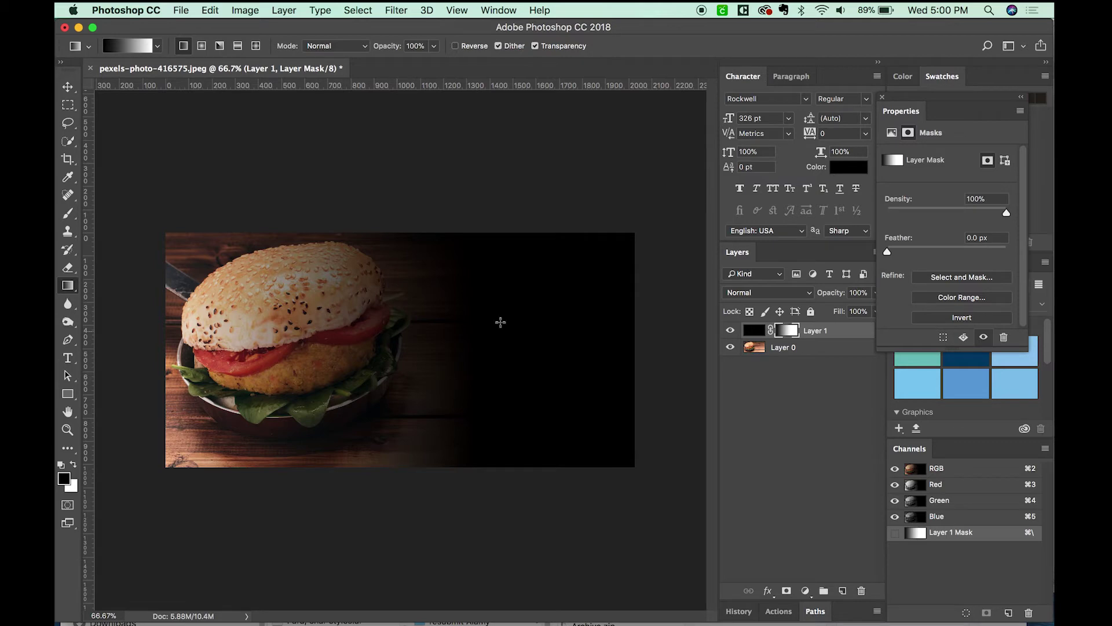
pyautogui.moveTo(165, 336); pyautogui.dragTo(577, 362)
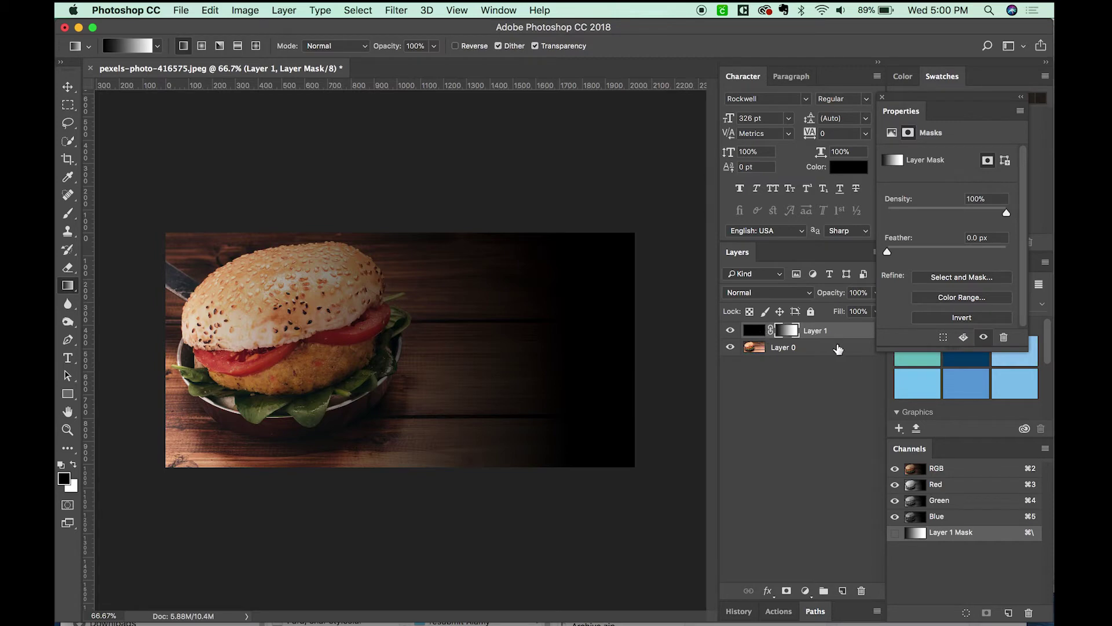
# - Erase Layer 1's black fill over the burger with a large soft eraser of 710 px
pyautogui.click(754, 330)
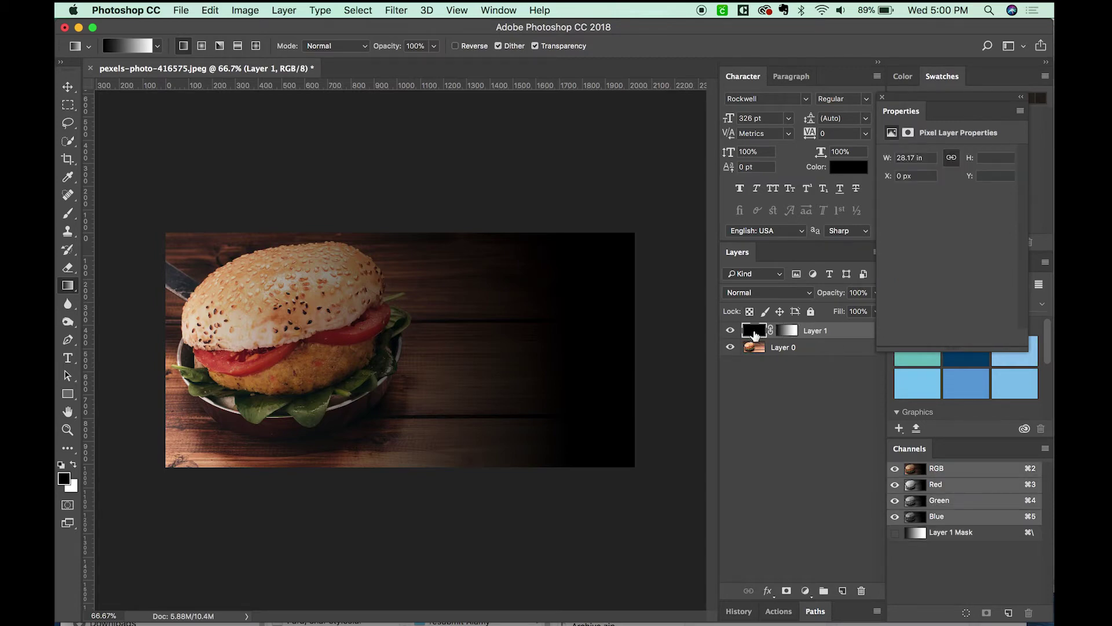
pyautogui.press('e')
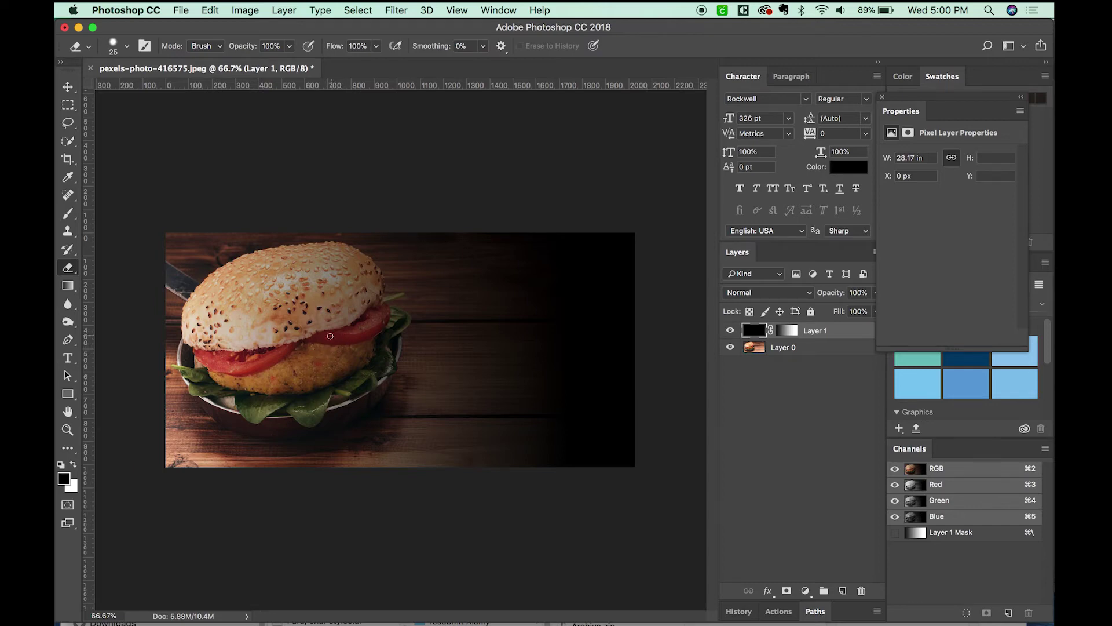
pyautogui.moveTo(330, 336)
pyautogui.mouseDown()
pyautogui.moveTo(405, 363)
pyautogui.moveTo(524, 380)
pyautogui.mouseUp()
pyautogui.moveTo(280, 329)
pyautogui.mouseDown()
pyautogui.moveTo(323, 127)
pyautogui.moveTo(320, 27)
pyautogui.mouseUp()
pyautogui.moveTo(216, 293)
pyautogui.mouseDown()
pyautogui.moveTo(232, 293)
pyautogui.moveTo(197, 326)
pyautogui.moveTo(217, 356)
pyautogui.moveTo(361, 398)
pyautogui.moveTo(380, 248)
pyautogui.moveTo(348, 472)
pyautogui.mouseUp()
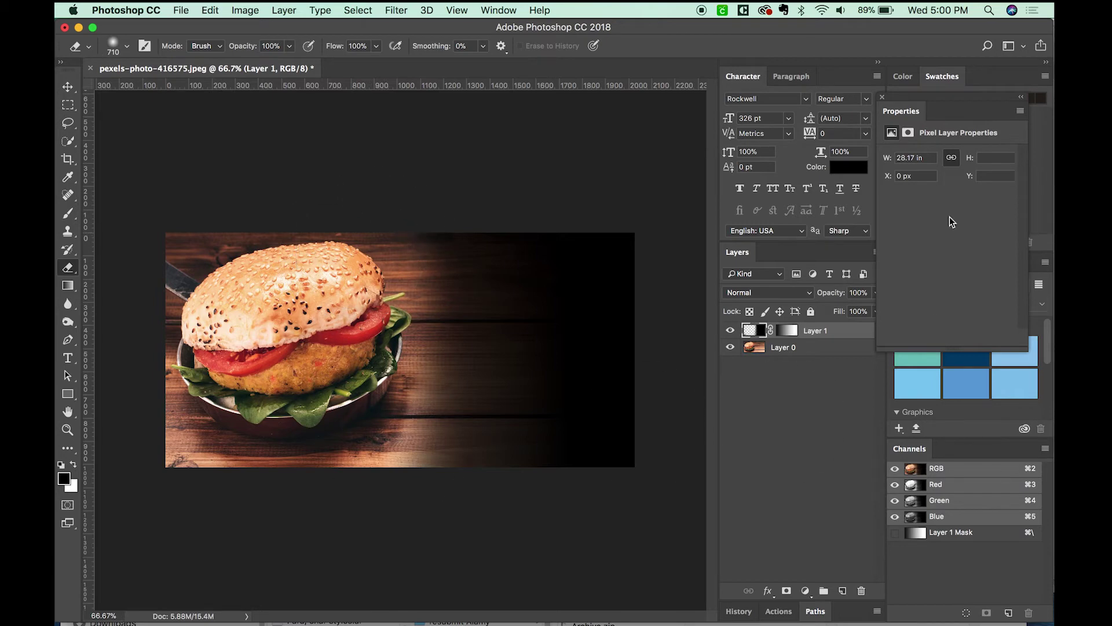
# - Set Layer 1's opacity to 50%
pyautogui.press('v')
pyautogui.press('5')
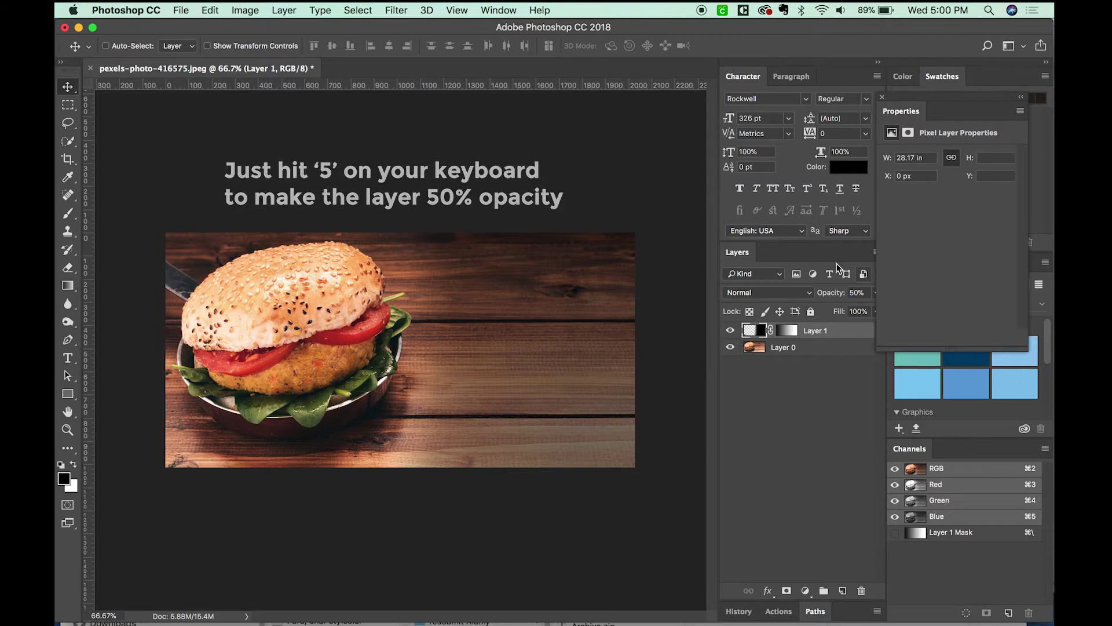
pyautogui.click(828, 391)
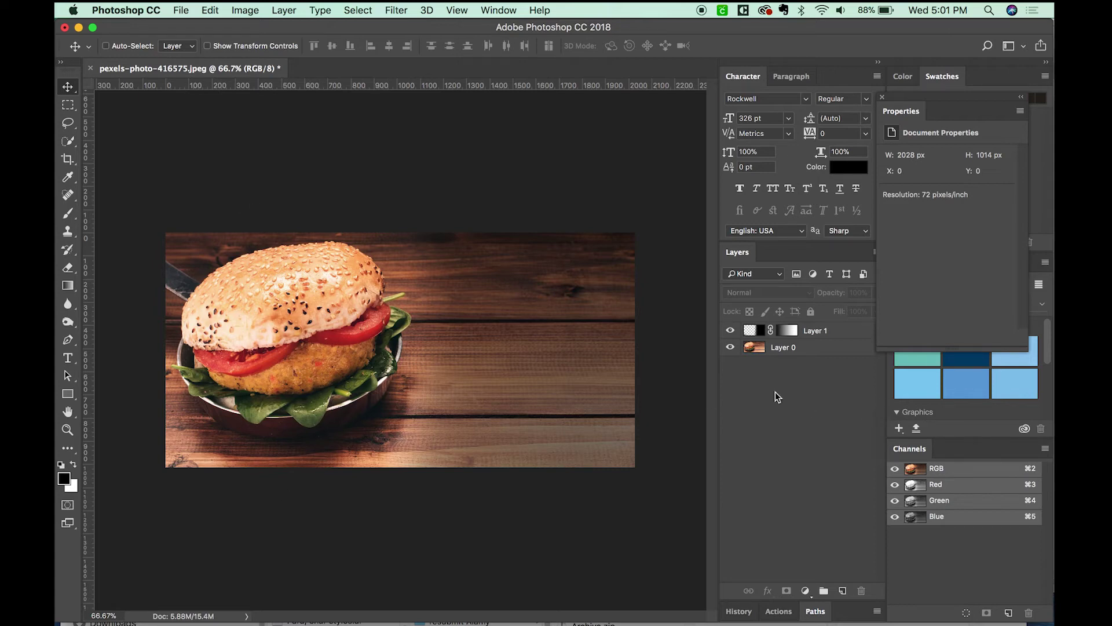
# - Add a Hue/Saturation adjustment directly above Layer 0 with Saturation at +43
pyautogui.click(772, 352)
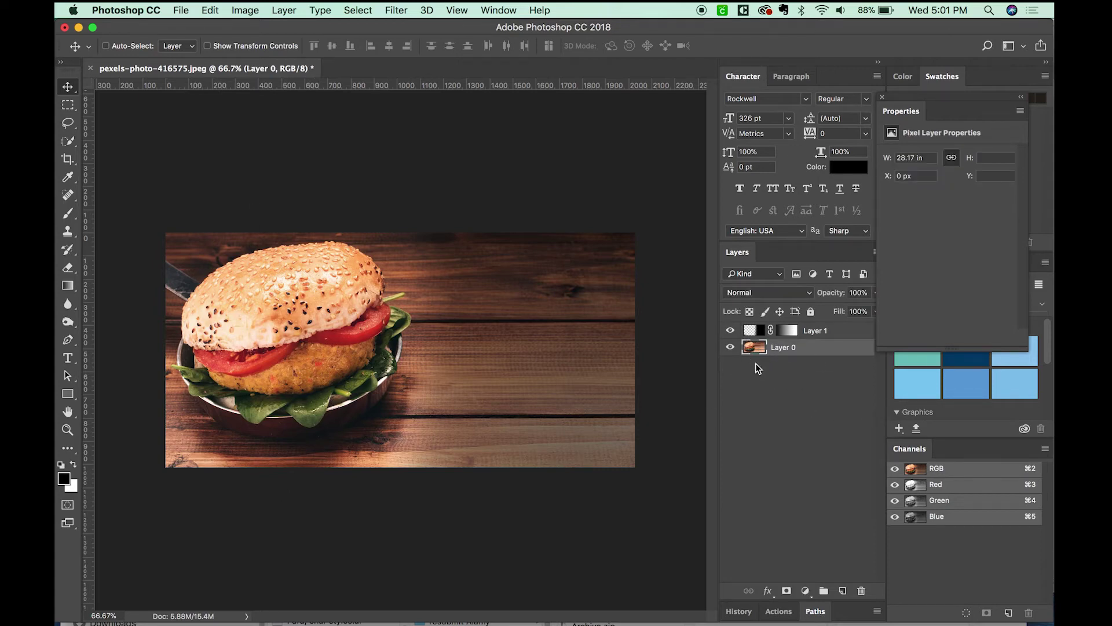
pyautogui.click(810, 590)
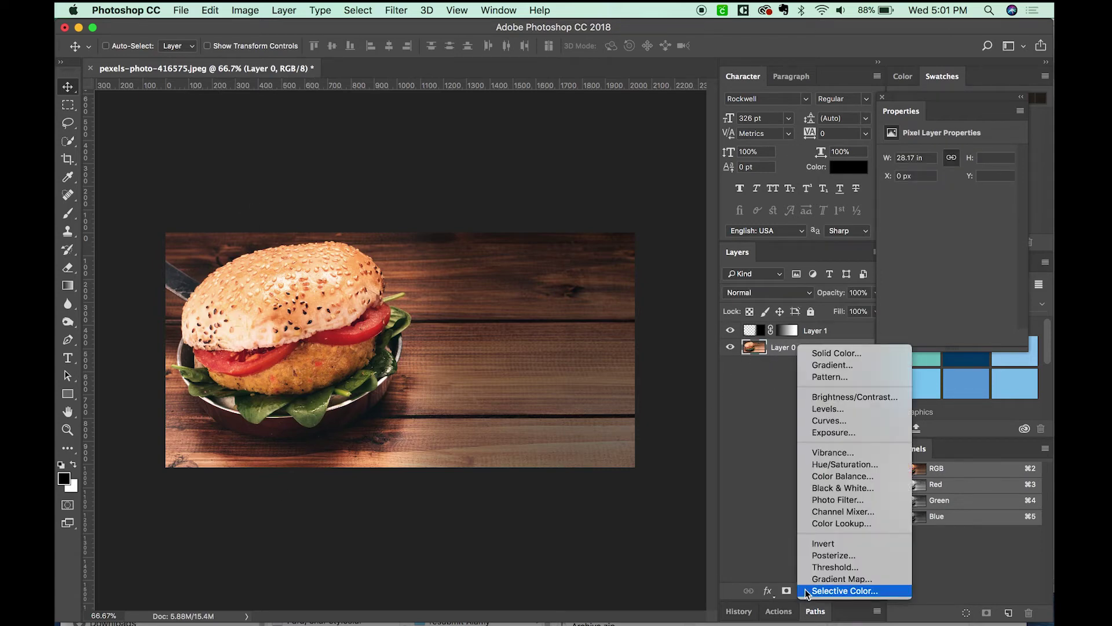
pyautogui.click(863, 467)
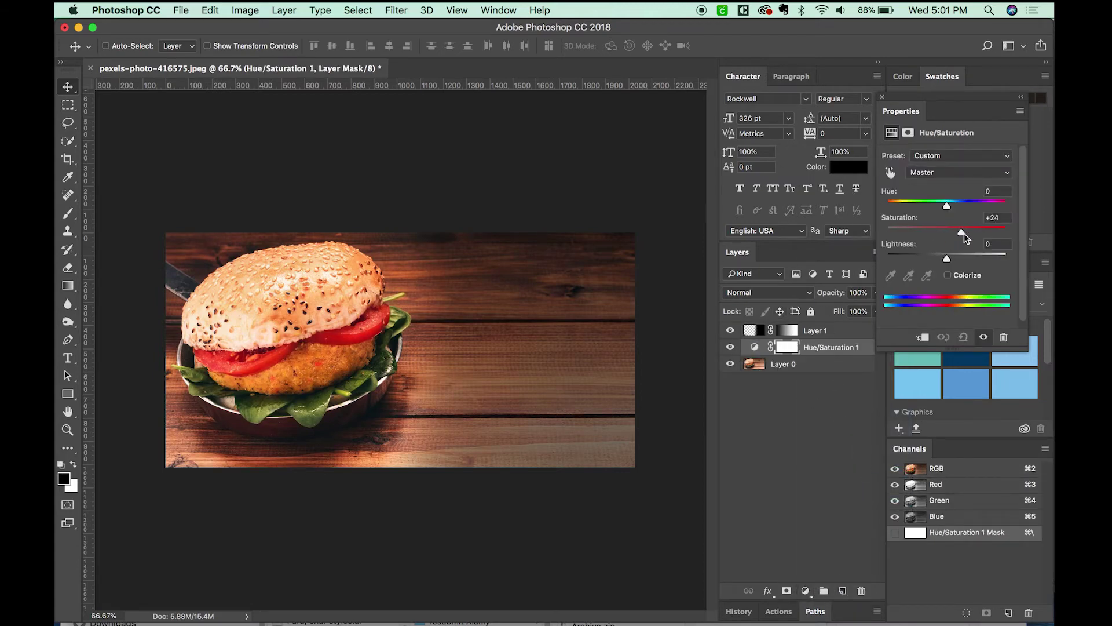
pyautogui.moveTo(972, 232); pyautogui.dragTo(974, 234)
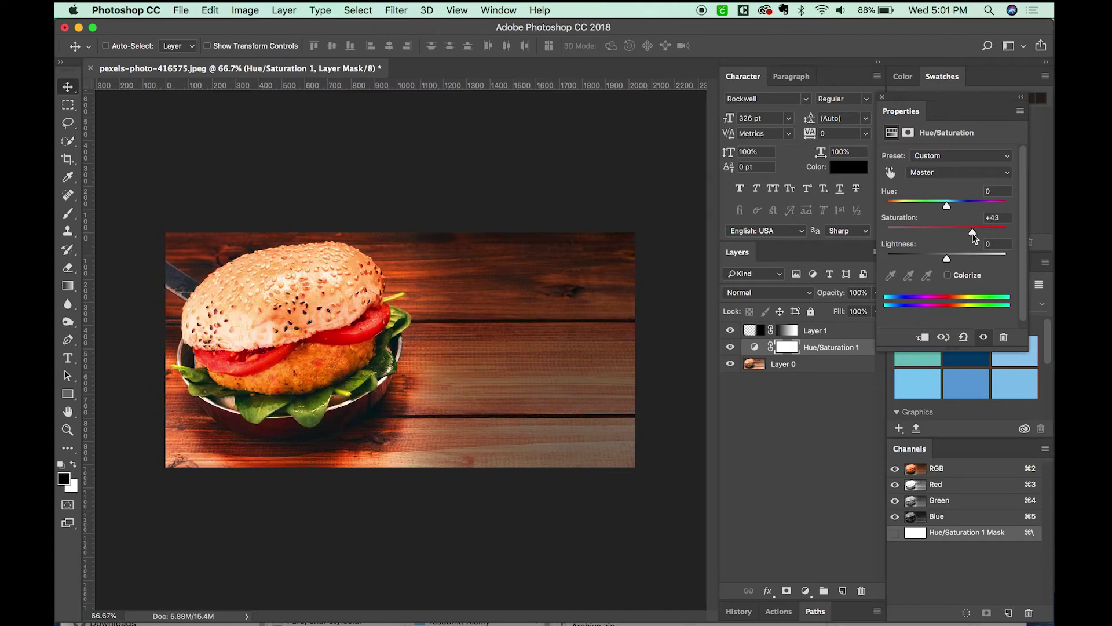
pyautogui.click(815, 433)
# - Set Layer 1's opacity to 70% and soften its dark edge beside the burger with an 822 px eraser
pyautogui.click(844, 332)
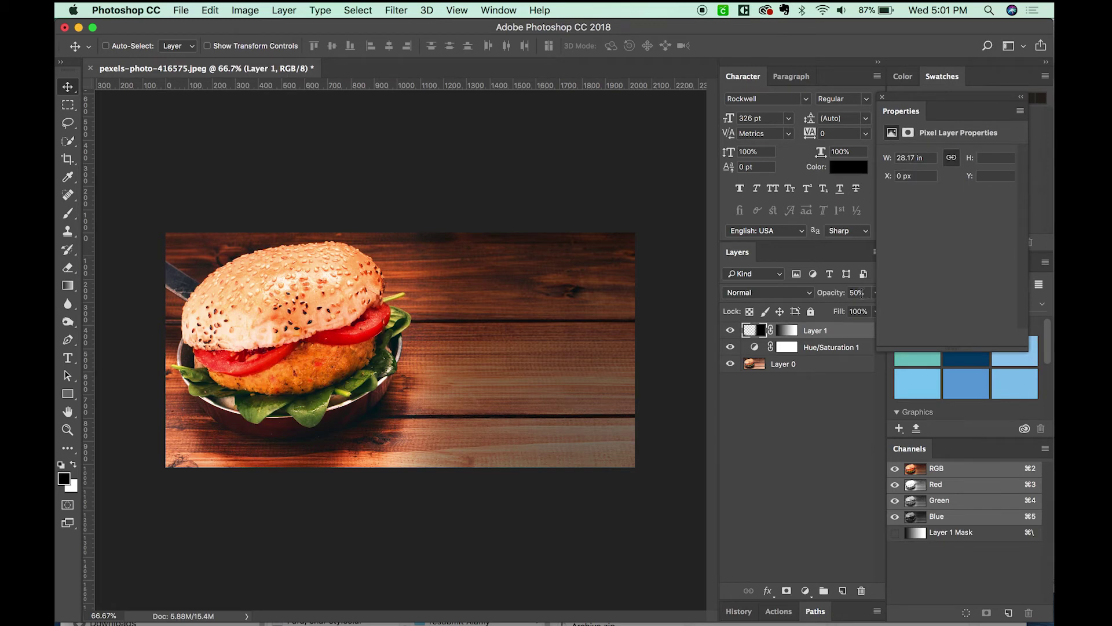
pyautogui.write('70')
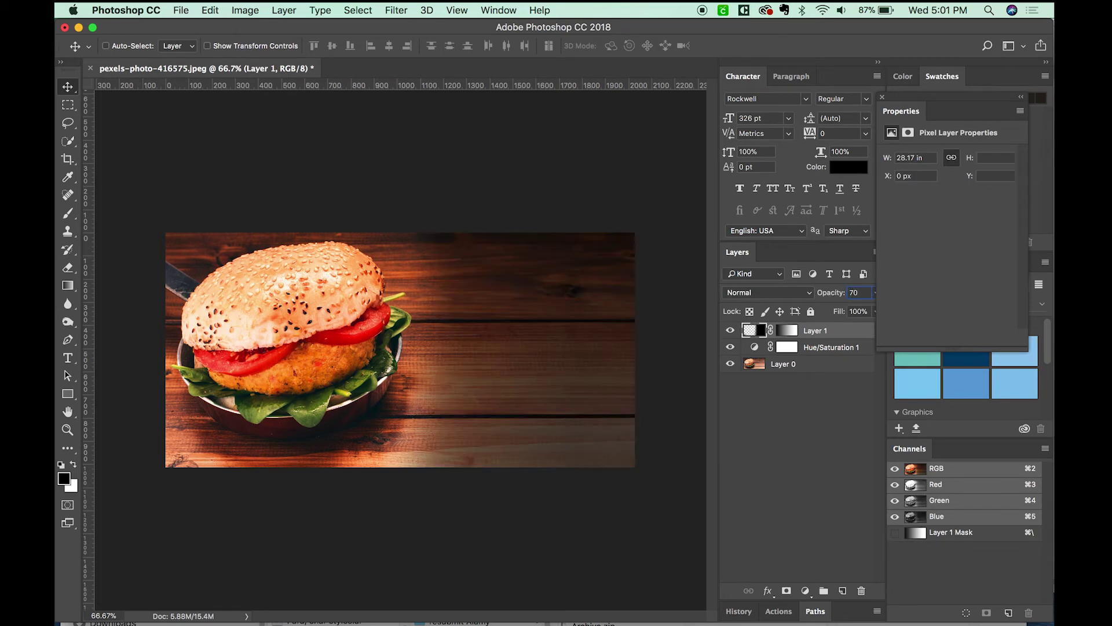
pyautogui.click(754, 330)
pyautogui.press('e')
pyautogui.moveTo(223, 342)
pyautogui.mouseDown()
pyautogui.moveTo(262, 431)
pyautogui.moveTo(383, 202)
pyautogui.moveTo(484, 192)
pyautogui.moveTo(519, 164)
pyautogui.mouseUp()
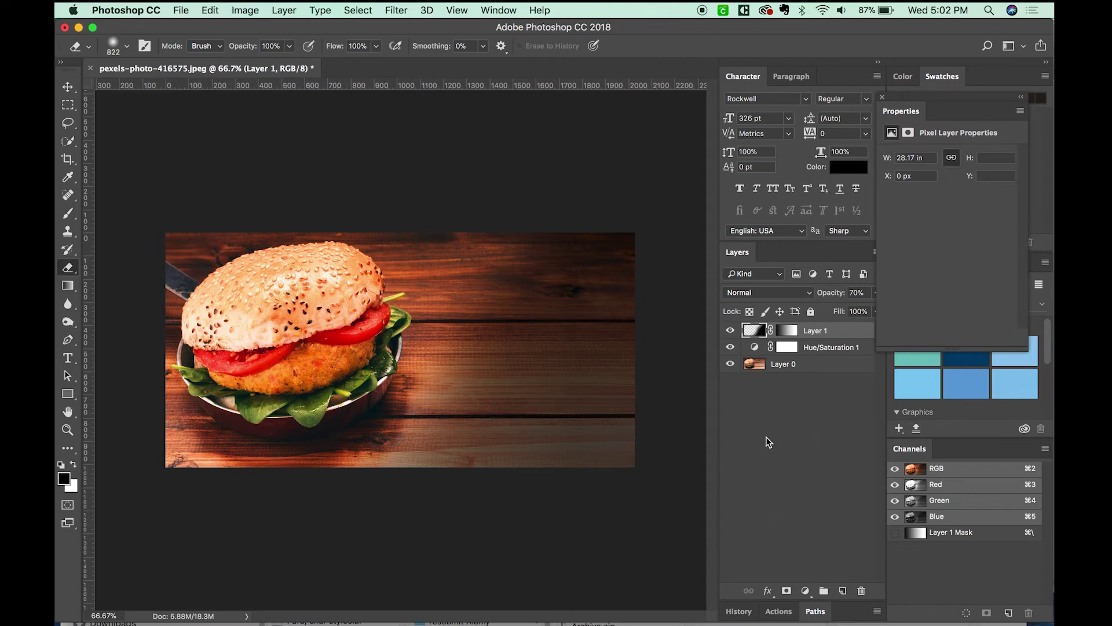
# - Save the layered image as pexels-photo-416575.psd in the *billboard folder
pyautogui.press('super+shift+s')
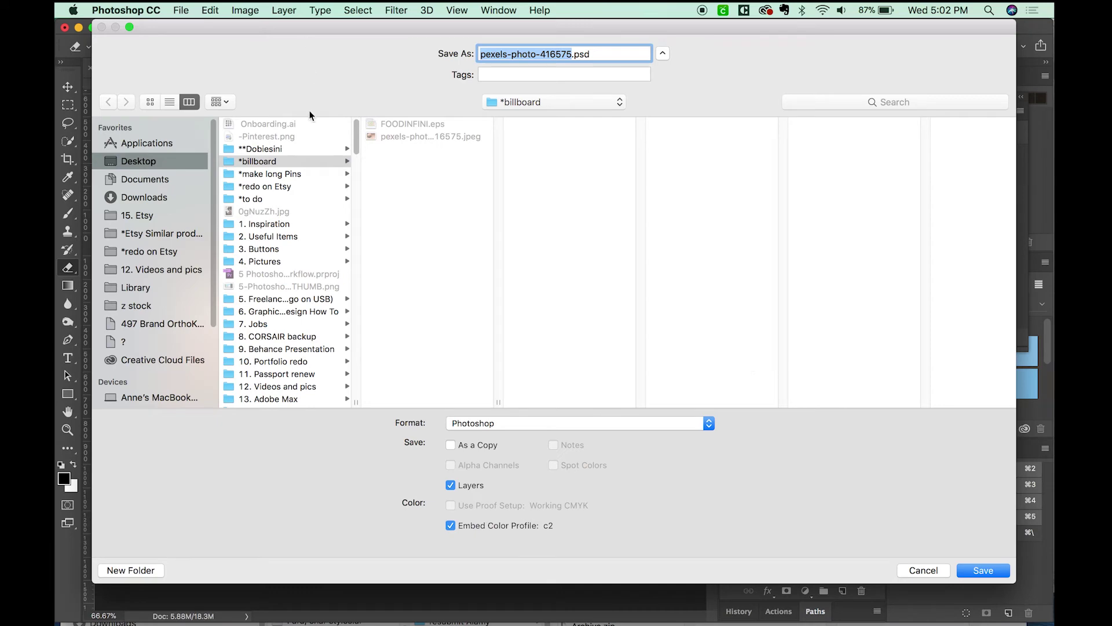
pyautogui.click(983, 570)
pyautogui.press('Return')
# - Save a JPEG copy of the image as pexels-photo-416575.jpg in the *billboard folder
pyautogui.press('super+shift+s')
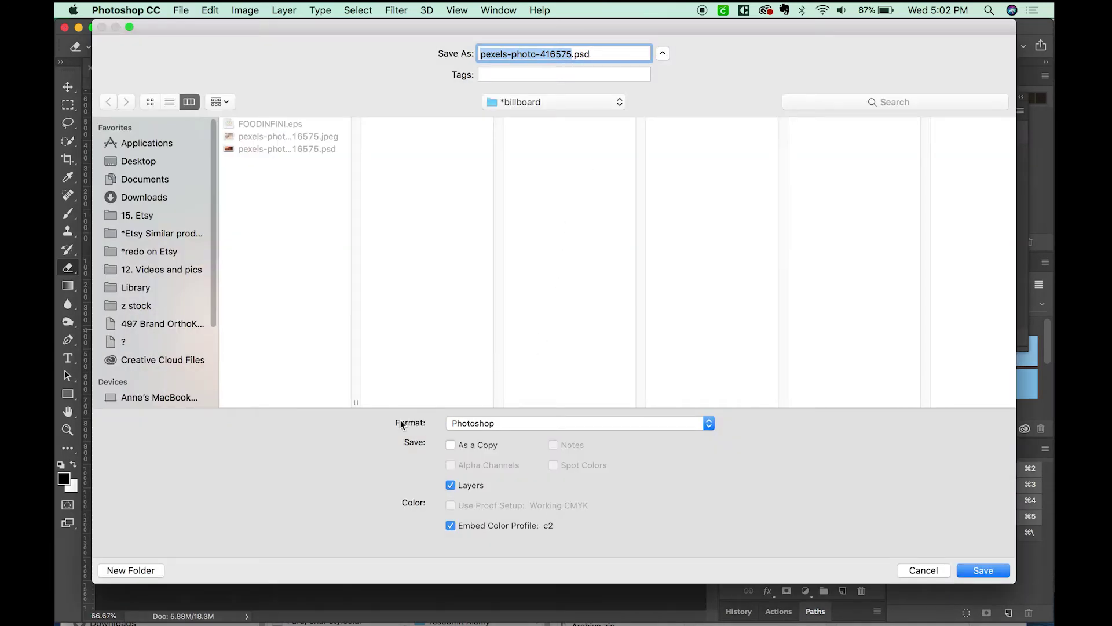
pyautogui.click(544, 426)
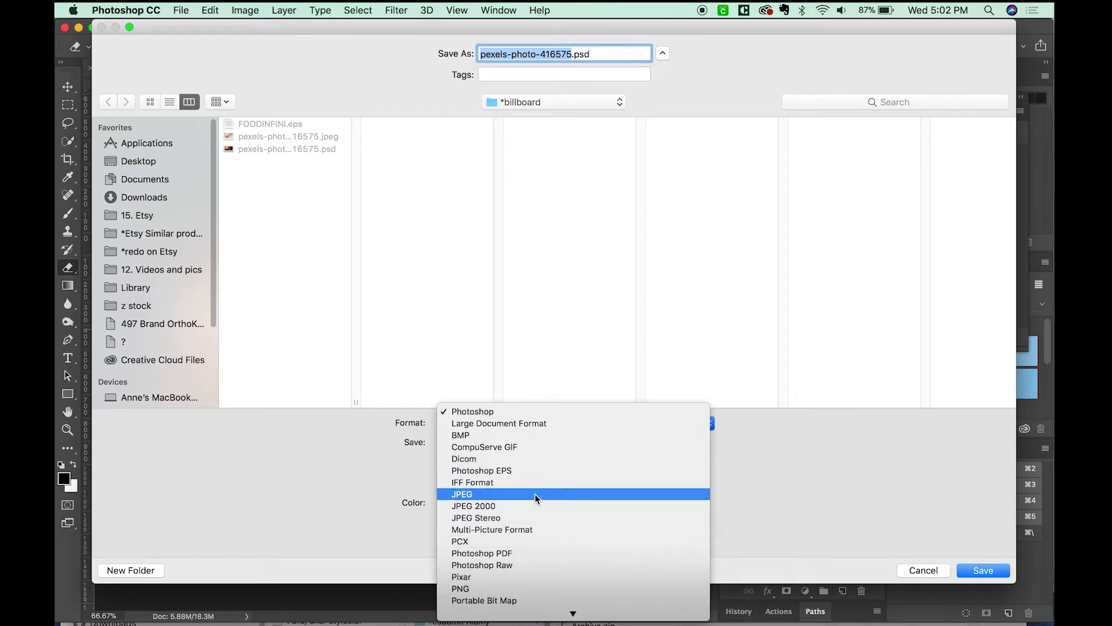
pyautogui.click(539, 492)
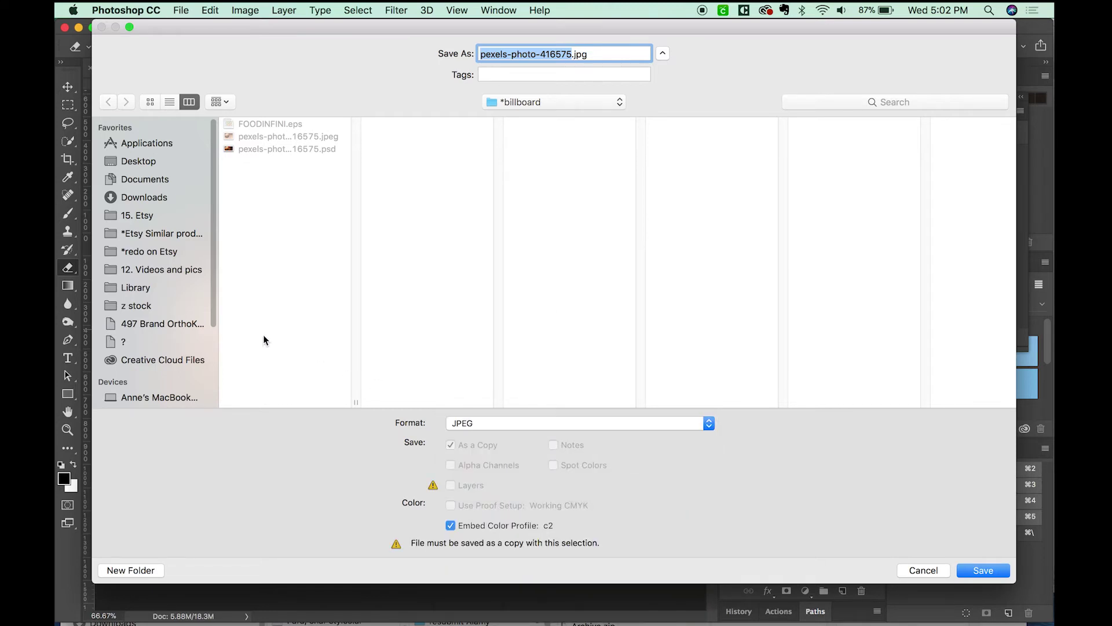
pyautogui.click(992, 570)
pyautogui.press('Return')
# - Switch to InDesign and place pexels-photo-416575.jpg from the *billboard folder at 24.5 x 12.25 in, covering the whole page
pyautogui.press('super+Tab')
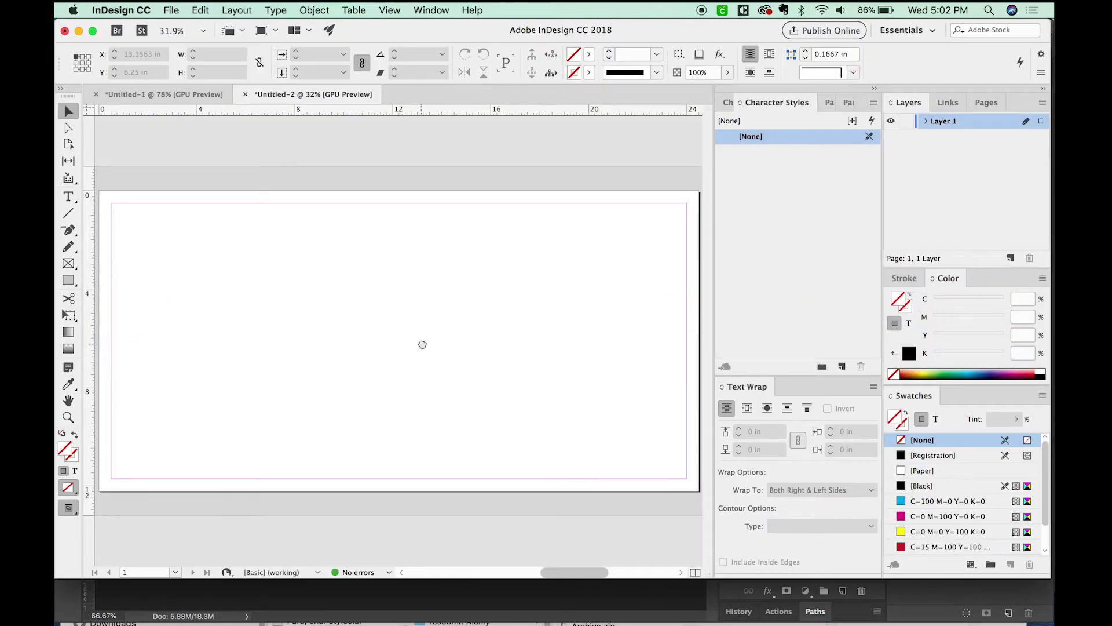
pyautogui.moveTo(422, 344); pyautogui.dragTo(420, 345)
pyautogui.press('super+d')
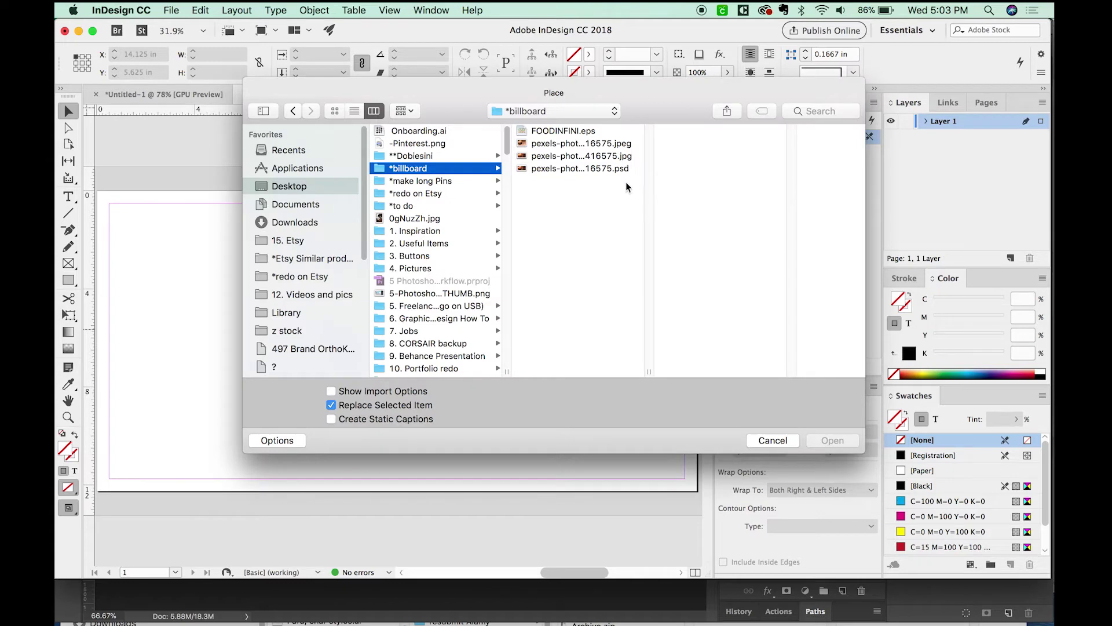
pyautogui.click(526, 150)
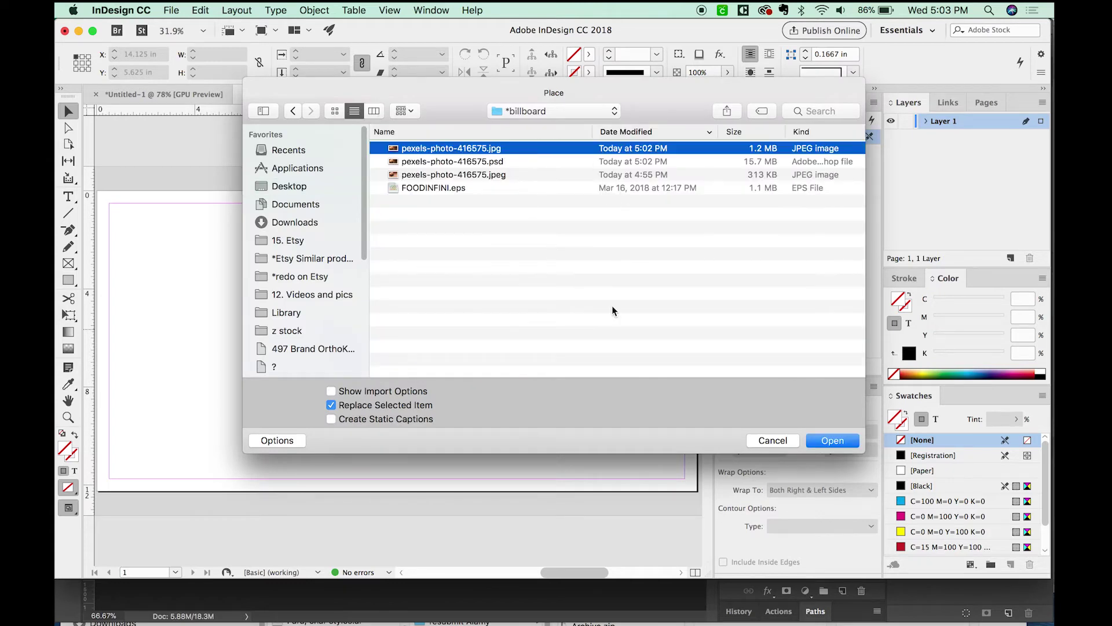
pyautogui.click(832, 441)
pyautogui.moveTo(196, 199); pyautogui.dragTo(667, 493)
pyautogui.hscroll(-3, 521, 498)
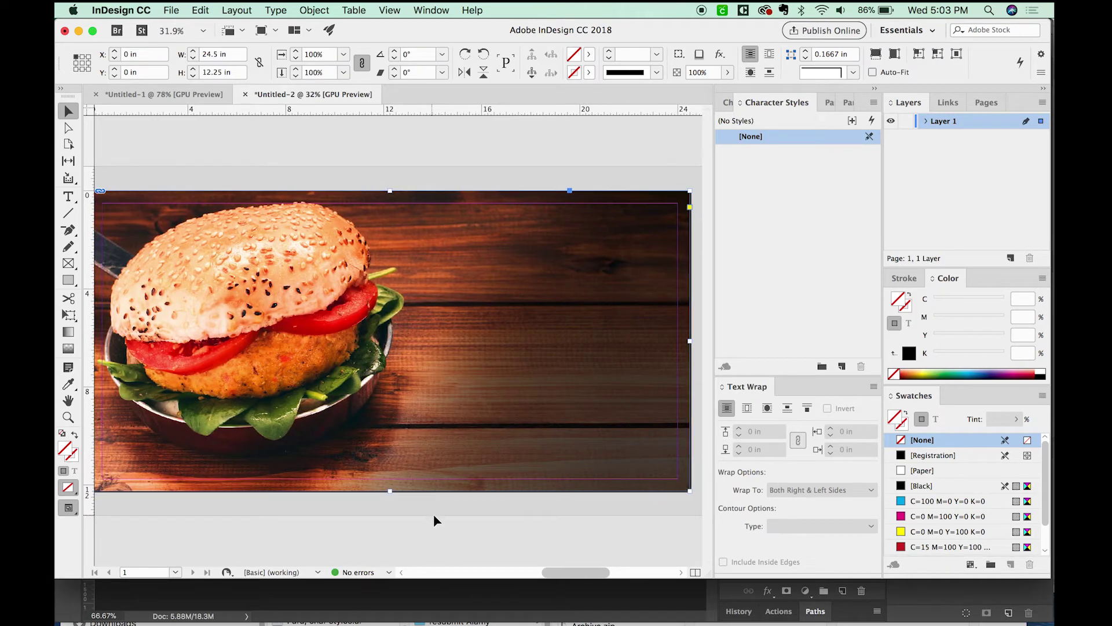
pyautogui.click(431, 517)
# - Add a text frame over the wood area beside the burger reading "Local harvest, International falavor" and set its size to 100 pt
pyautogui.hscroll(2, 479, 510)
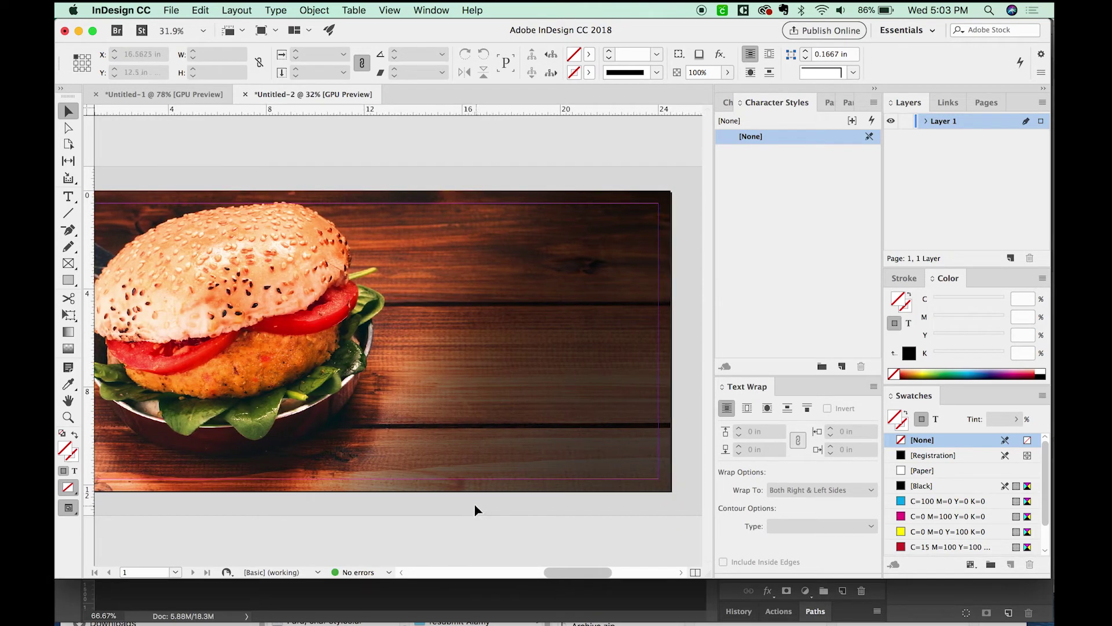
pyautogui.press('space')
pyautogui.moveTo(481, 485); pyautogui.dragTo(476, 485)
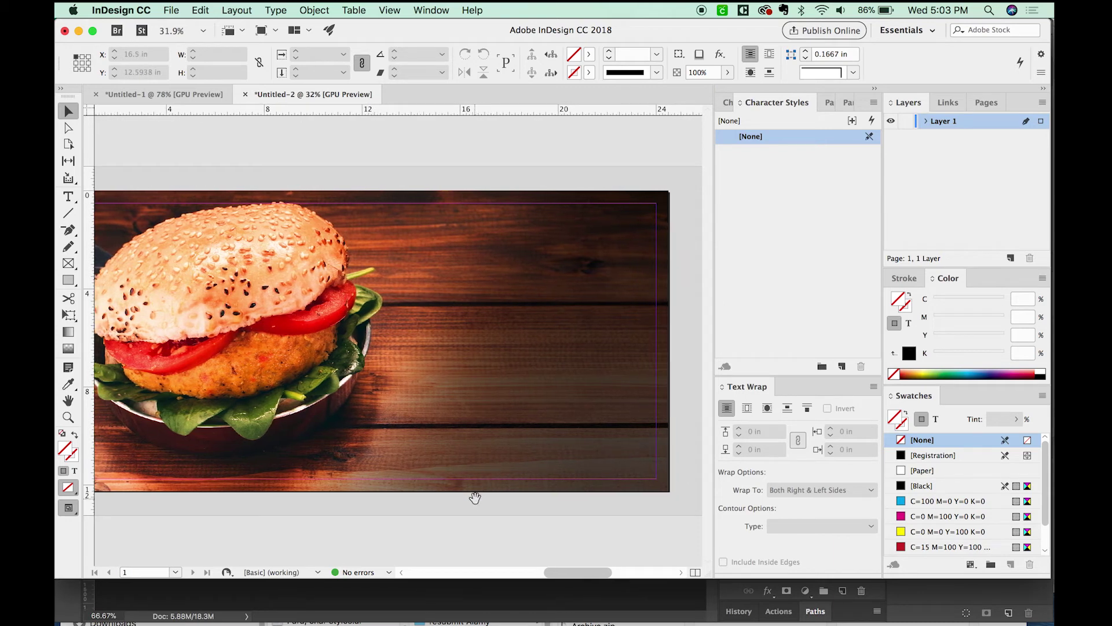
pyautogui.press('t')
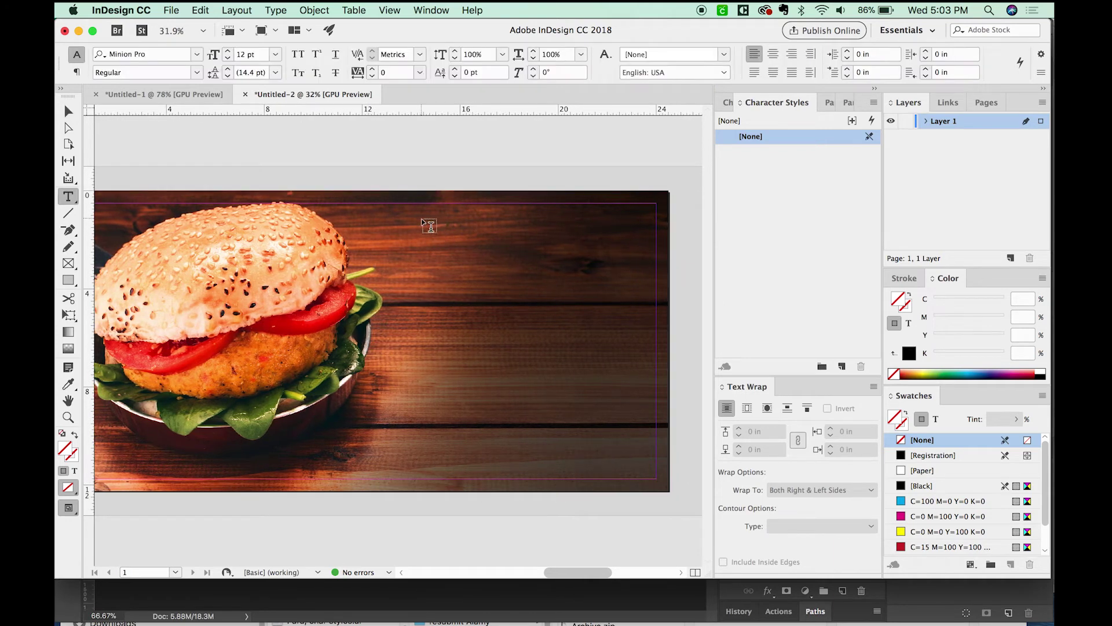
pyautogui.moveTo(406, 219); pyautogui.dragTo(643, 371)
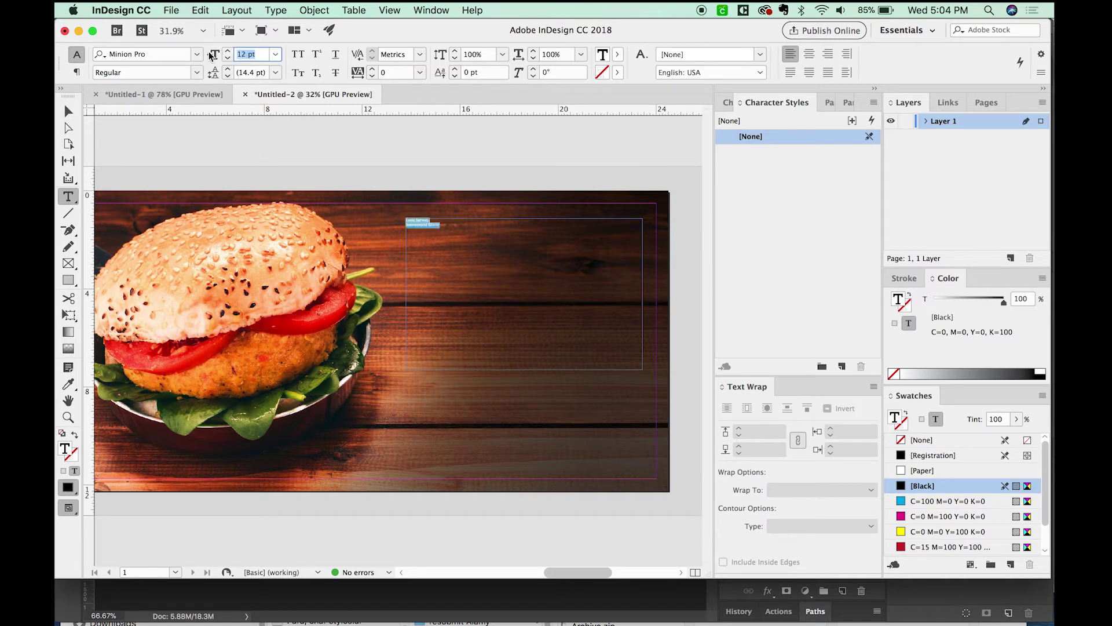
pyautogui.write('100')
pyautogui.press('Return')
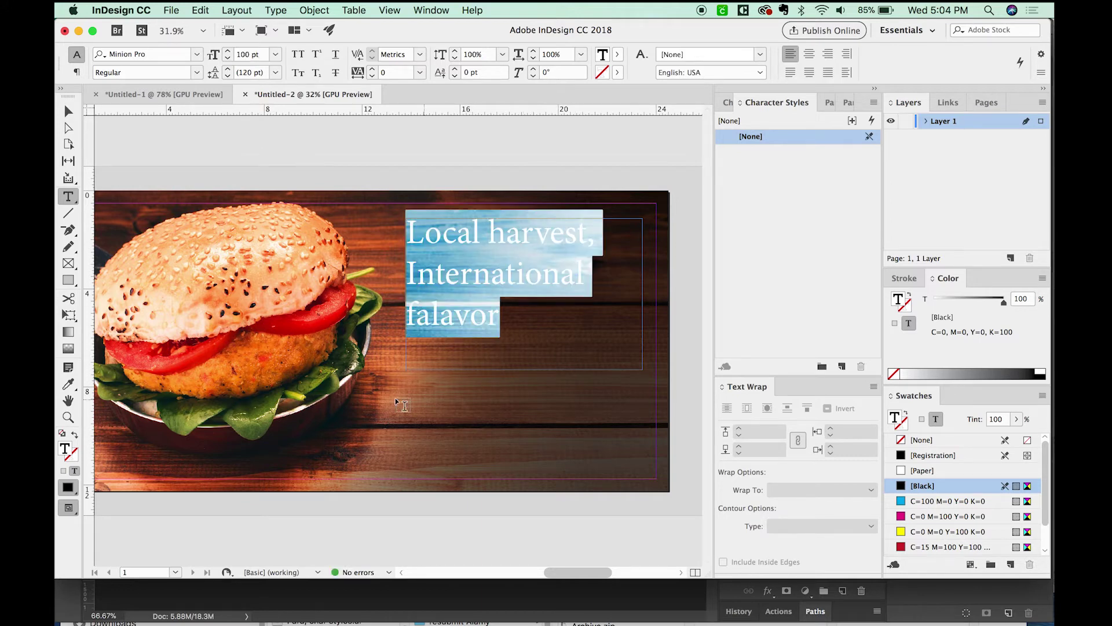
# - Correct "falavor" to "flavor" in the headline and color all of its text with the Paper swatch
pyautogui.moveTo(416, 316); pyautogui.dragTo(431, 316)
pyautogui.press('BackSpace')
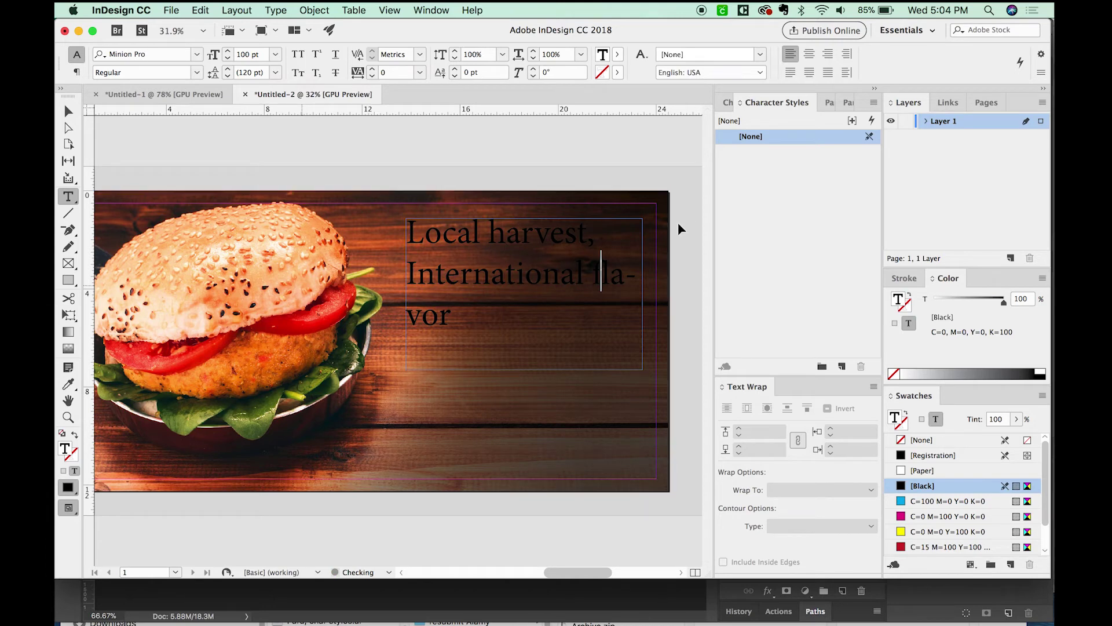
pyautogui.press('super+a')
pyautogui.click(922, 469)
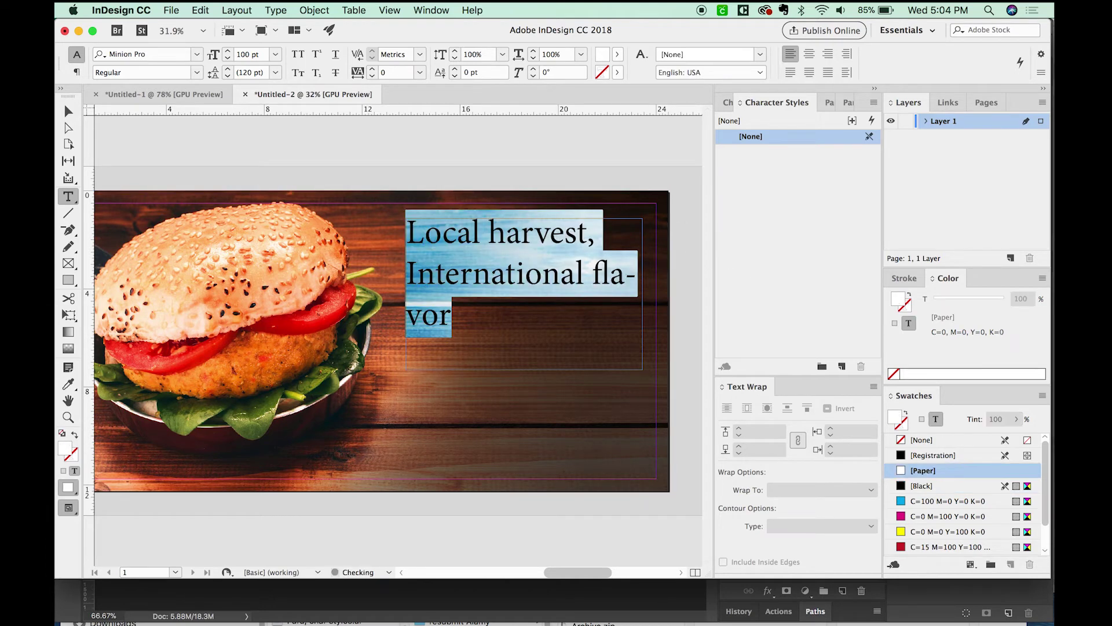
# - Set all of the headline text in Montserrat (OTF) Bold
pyautogui.click(144, 54)
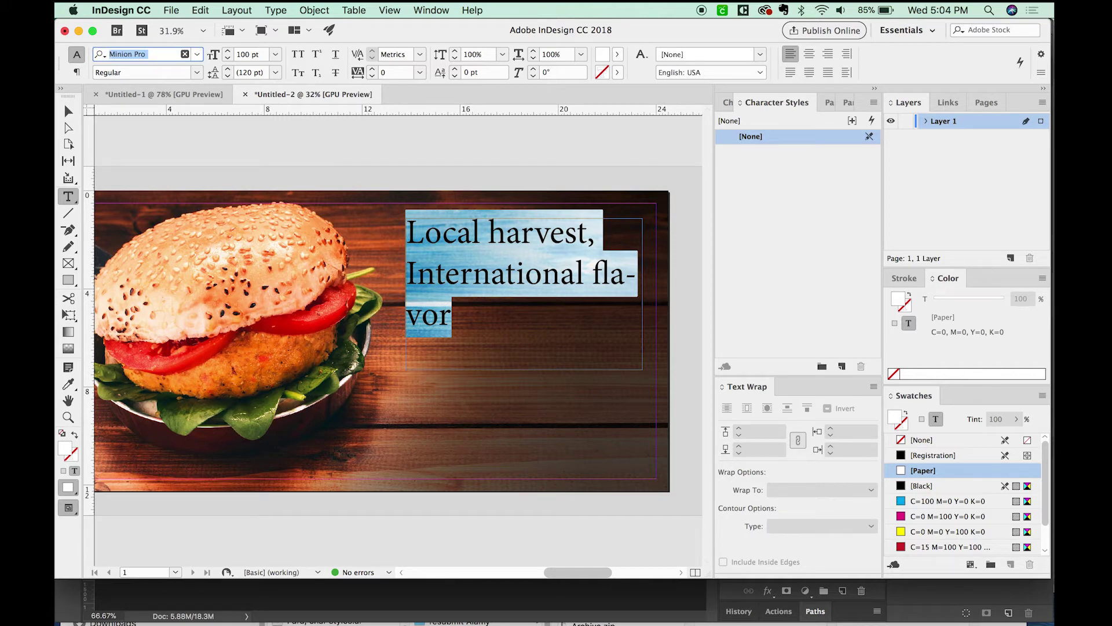
pyautogui.press('super+t')
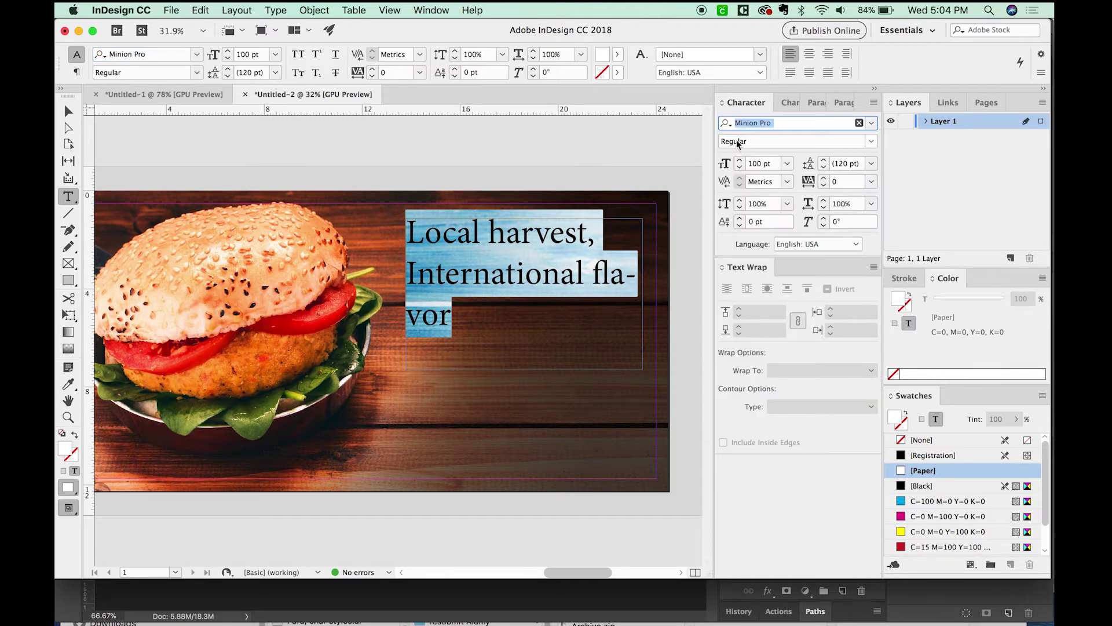
pyautogui.write('mon')
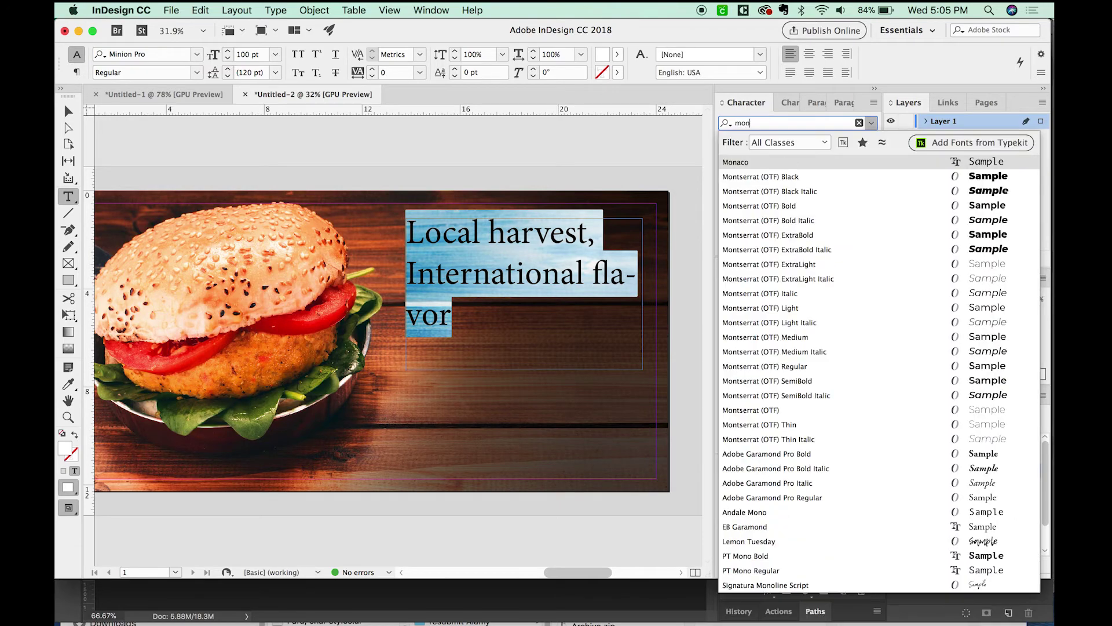
pyautogui.click(793, 206)
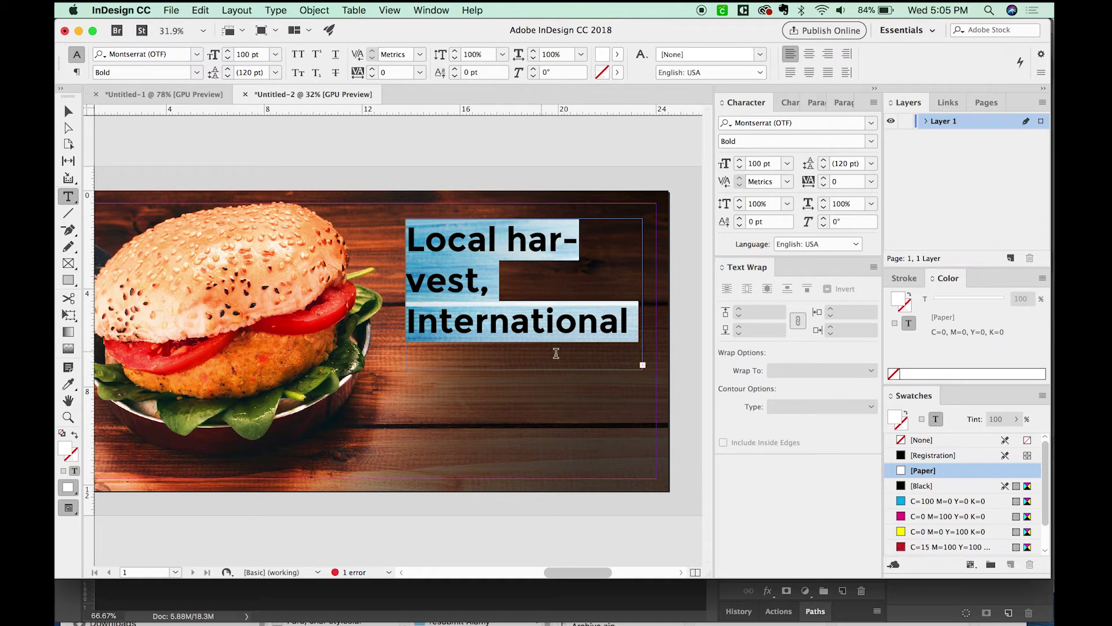
# - Extend the headline's text frame downward to about 9.875 in high and reduce "Local harvest," to 98 pt
pyautogui.click(68, 111)
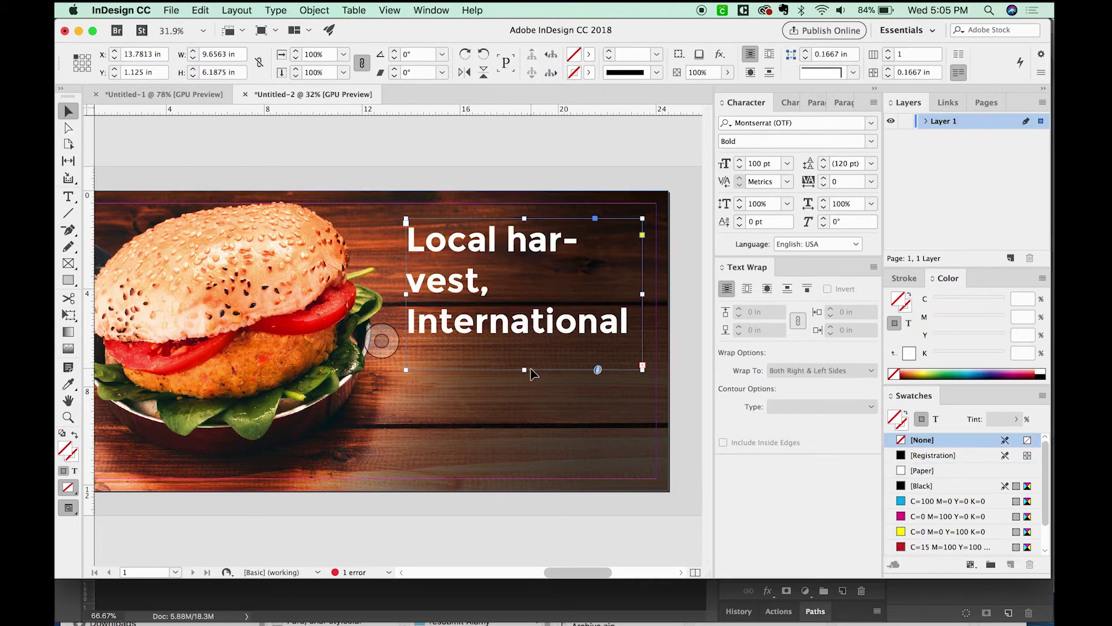
pyautogui.moveTo(526, 371); pyautogui.dragTo(524, 459)
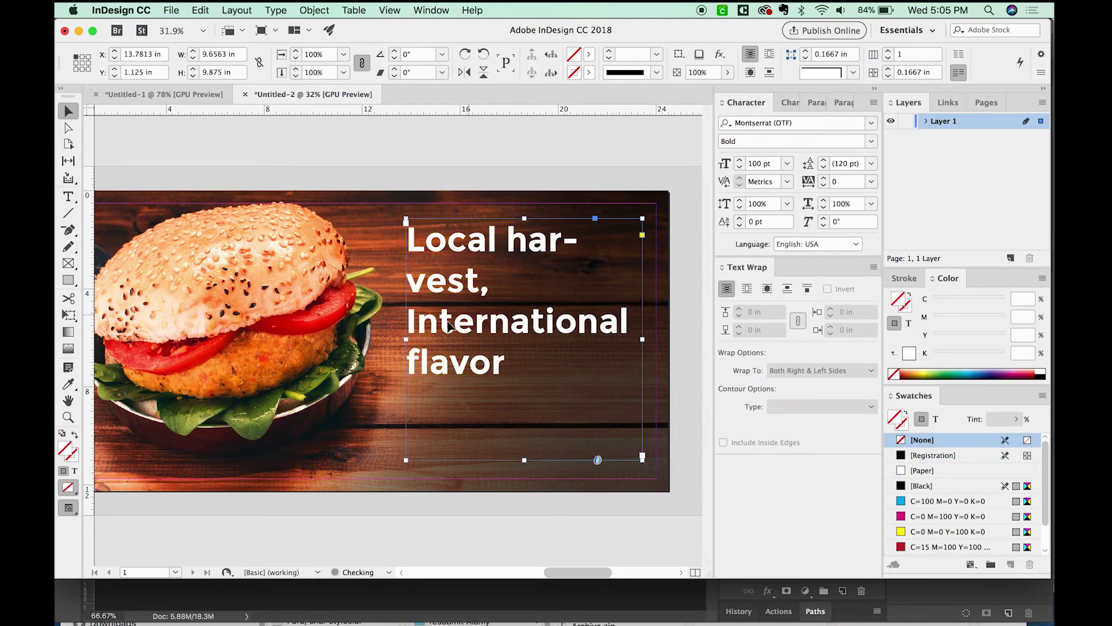
pyautogui.doubleClick(478, 282)
pyautogui.moveTo(488, 281); pyautogui.dragTo(415, 248)
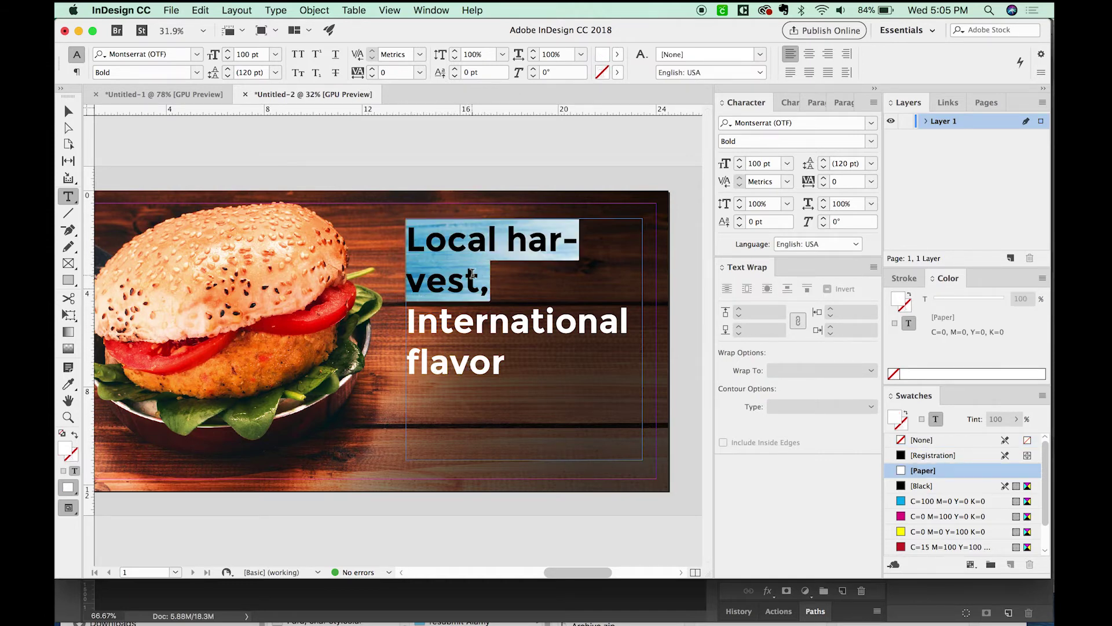
pyautogui.press('super+shift+comma')
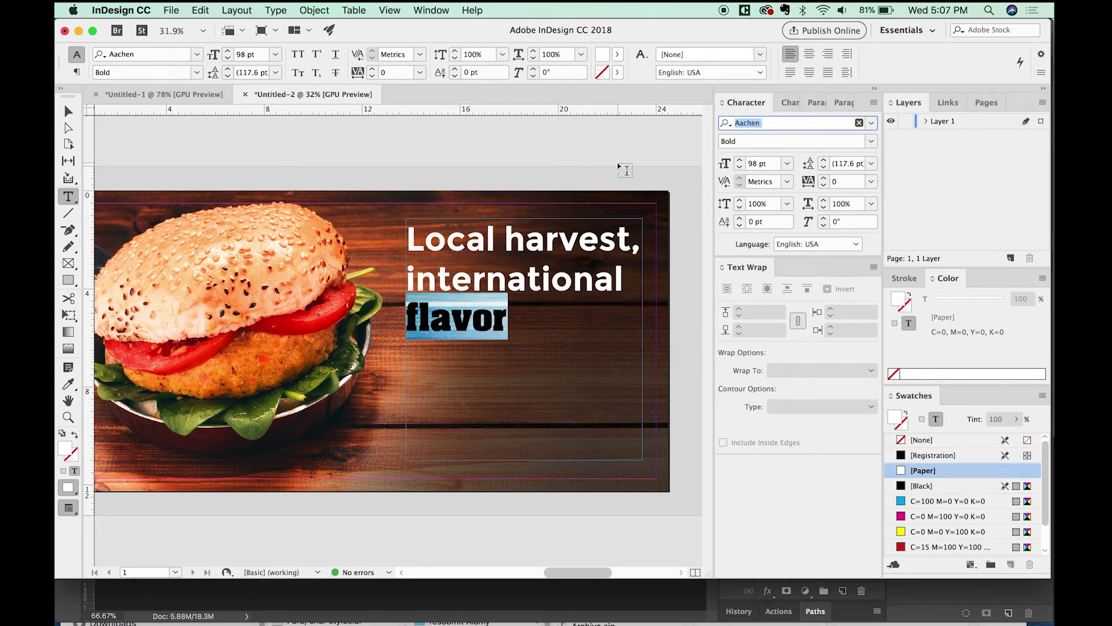
# - Try the word "flavor" in Pacifico, enlarged to 250 pt
pyautogui.write('paci')
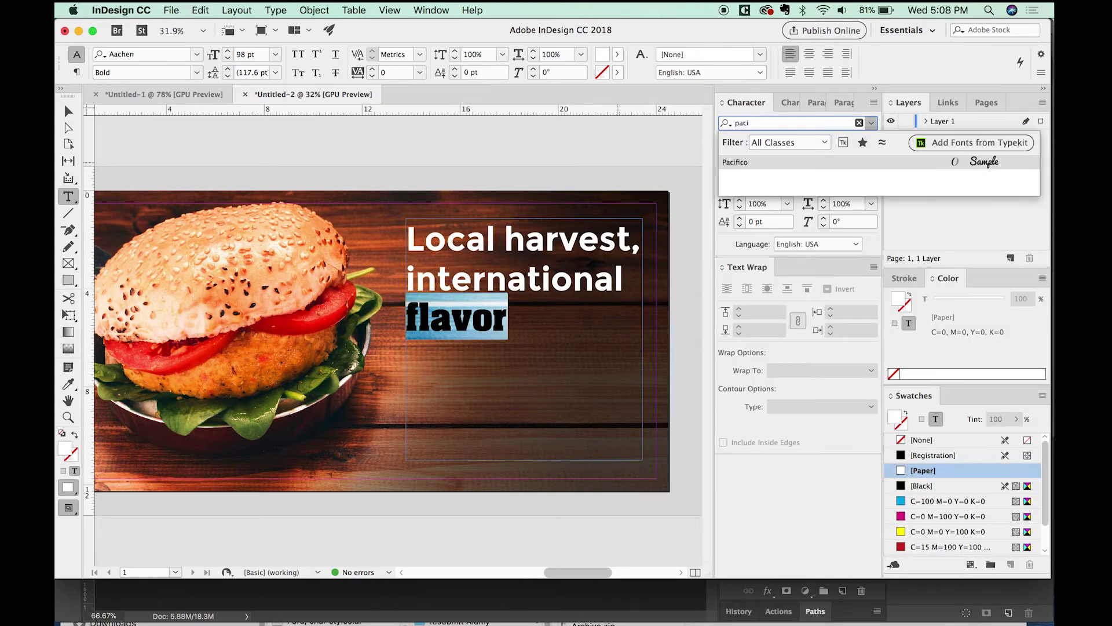
pyautogui.press('Return')
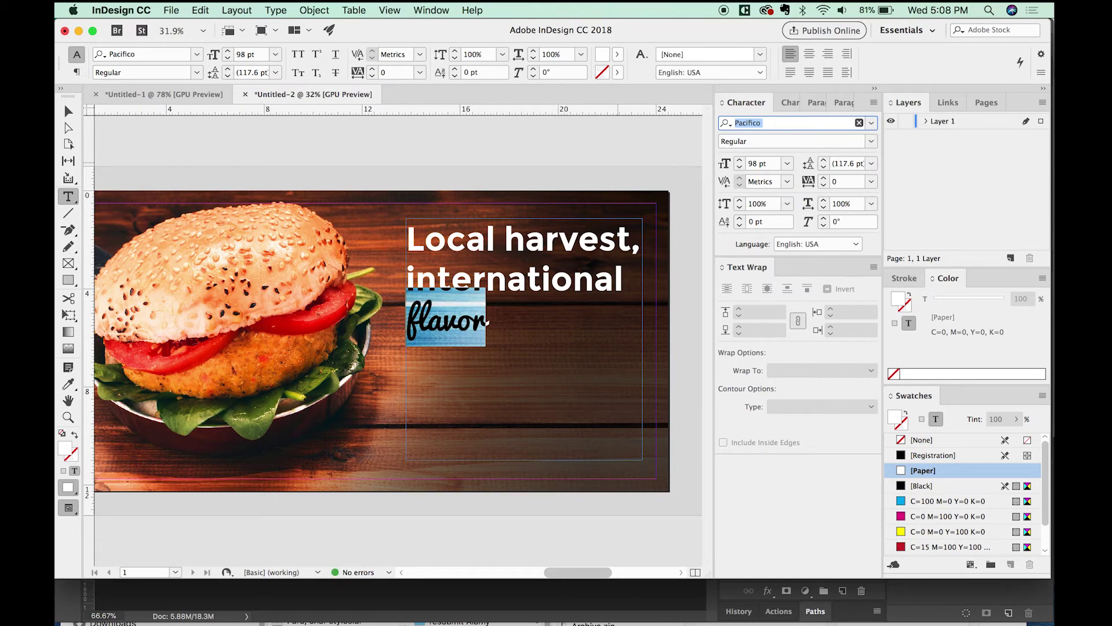
pyautogui.press('super+shift+period')
pyautogui.press('super+shift+period')
pyautogui.press('super+shift+period')
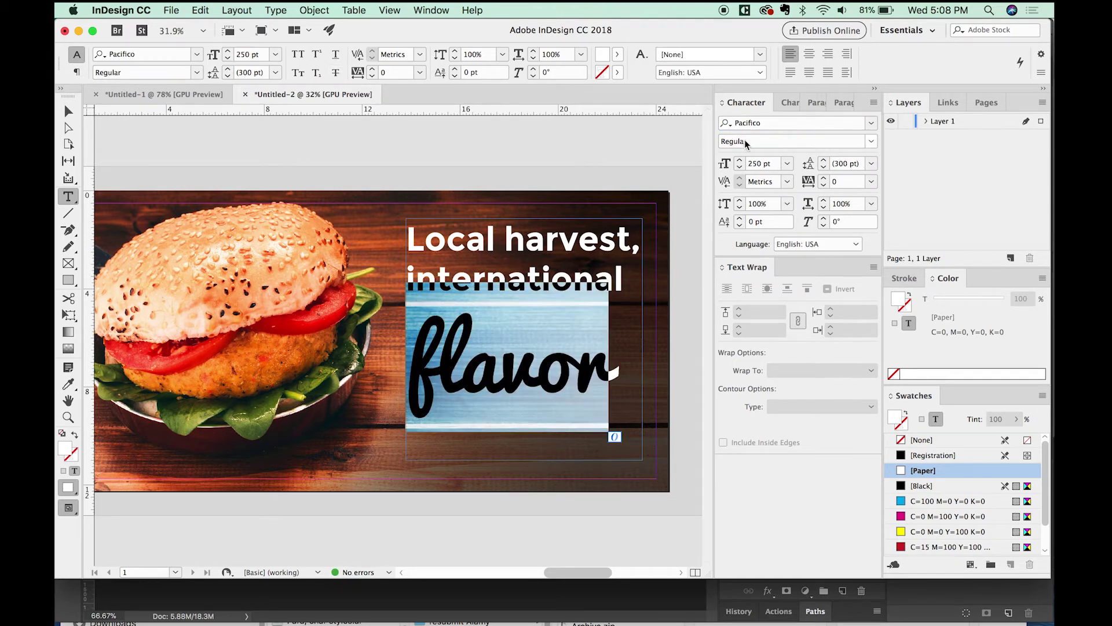
# - Set the word "flavor" in the Grand Hotel font
pyautogui.click(817, 124)
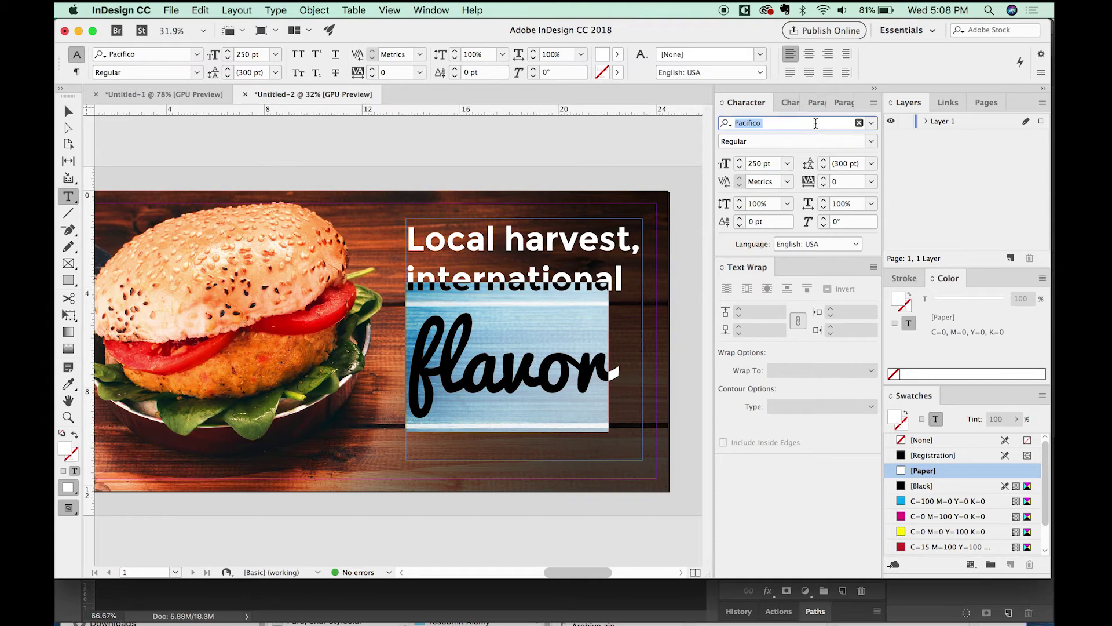
pyautogui.click(441, 403)
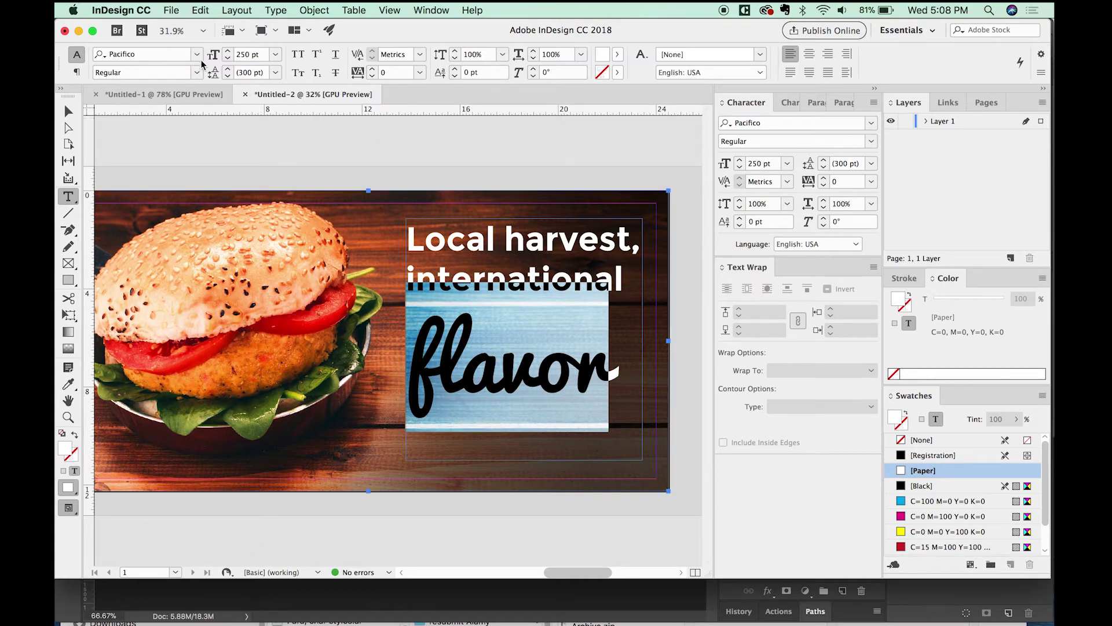
pyautogui.click(157, 53)
pyautogui.write('gra')
pyautogui.press('Return')
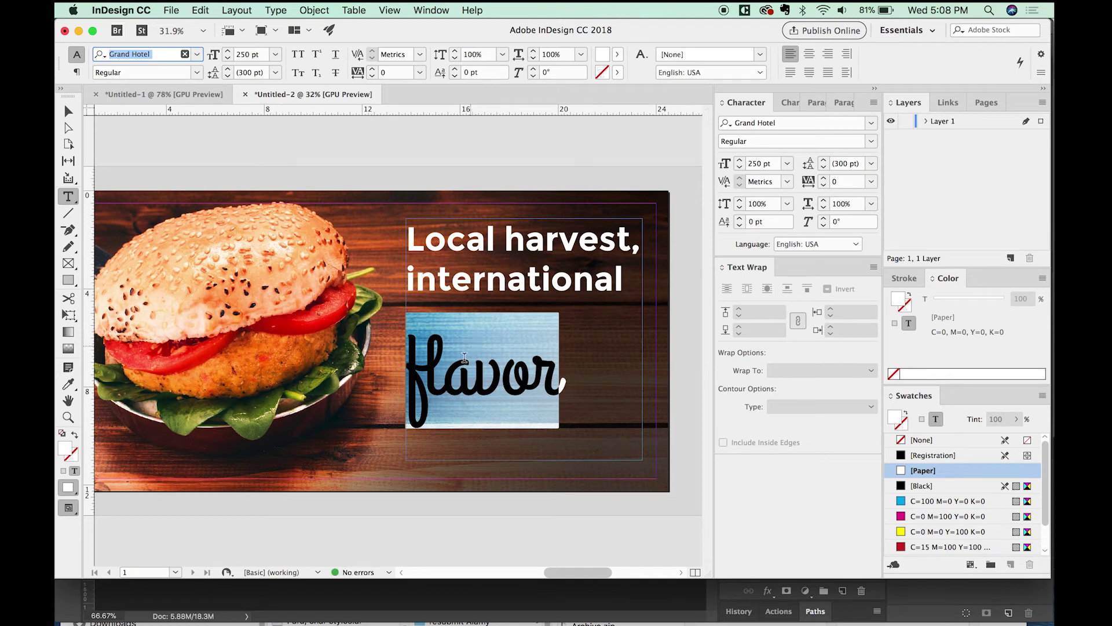
# - Enlarge the word "flavor" to 350 pt
pyautogui.click(419, 371)
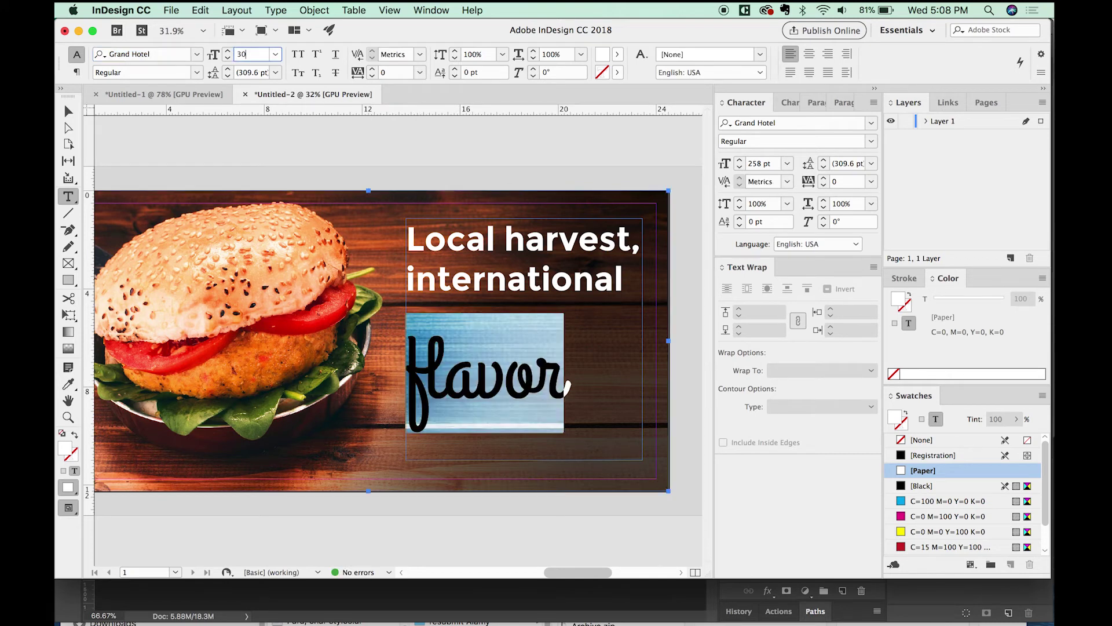
pyautogui.write('0')
pyautogui.press('Return')
pyautogui.press('Return')
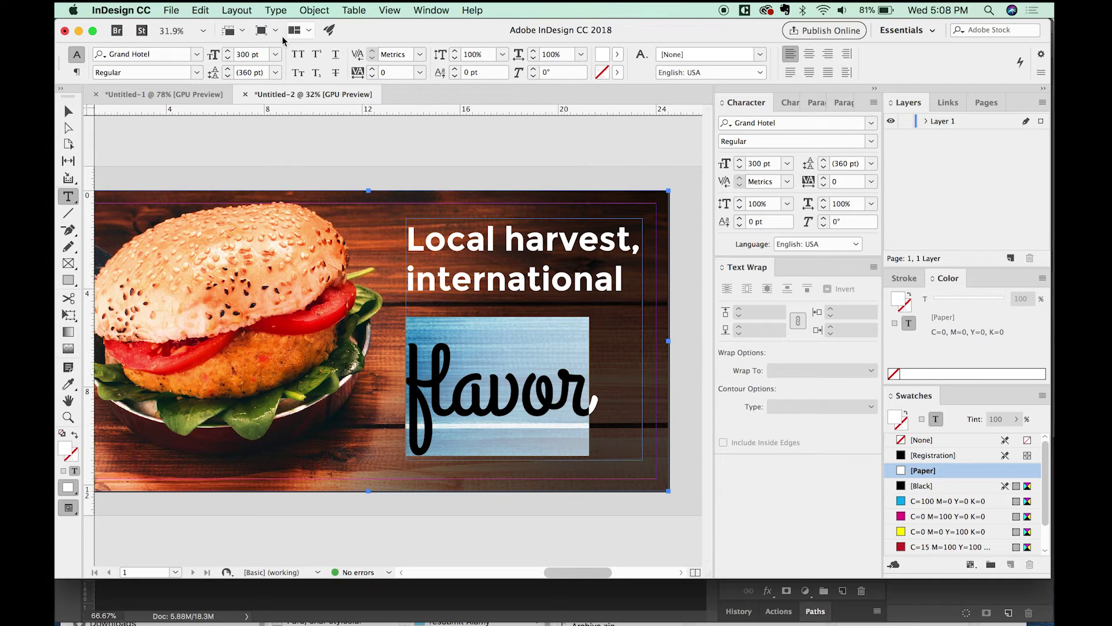
pyautogui.write('35')
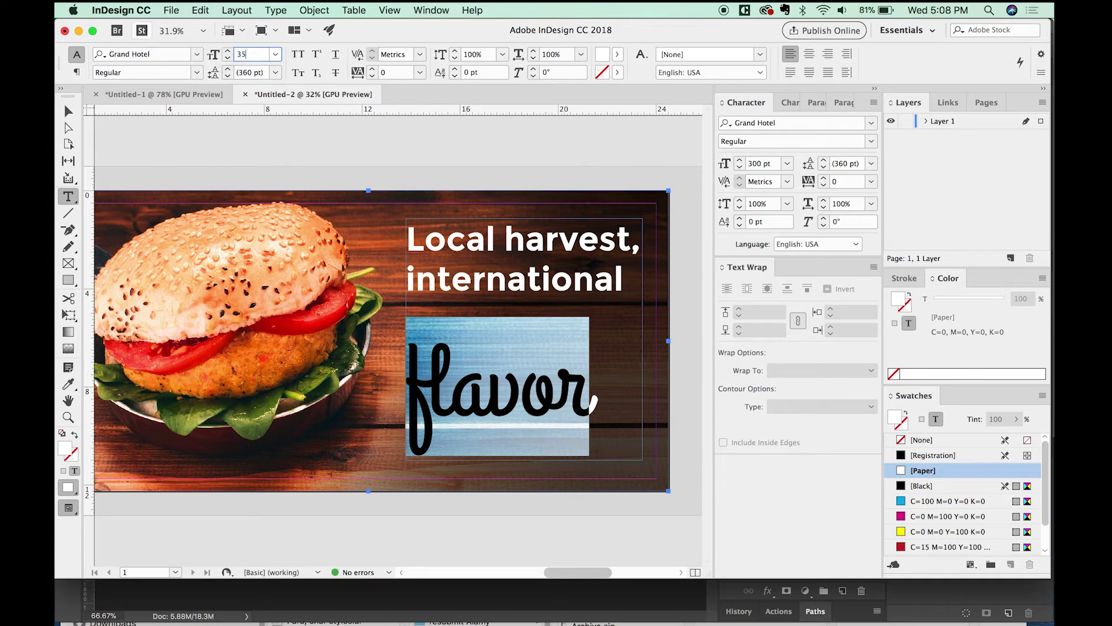
pyautogui.write('0')
pyautogui.press('Return')
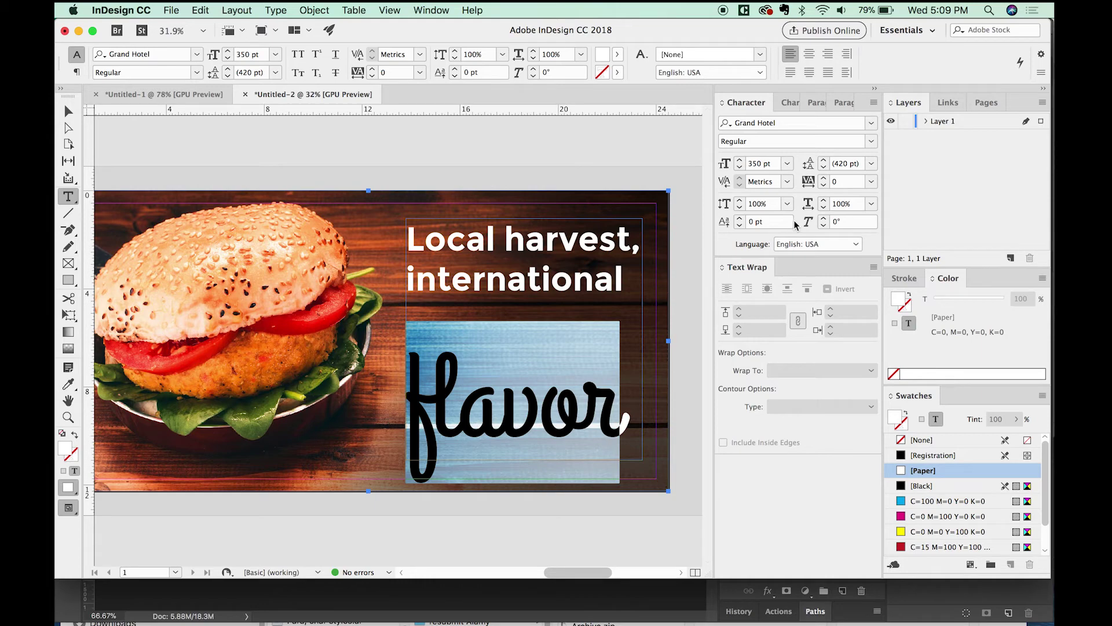
# - Slant the word "flavor" with a 20° skew, keeping the text frame in its place
pyautogui.click(850, 221)
pyautogui.write('20')
pyautogui.press('Return')
pyautogui.click(68, 110)
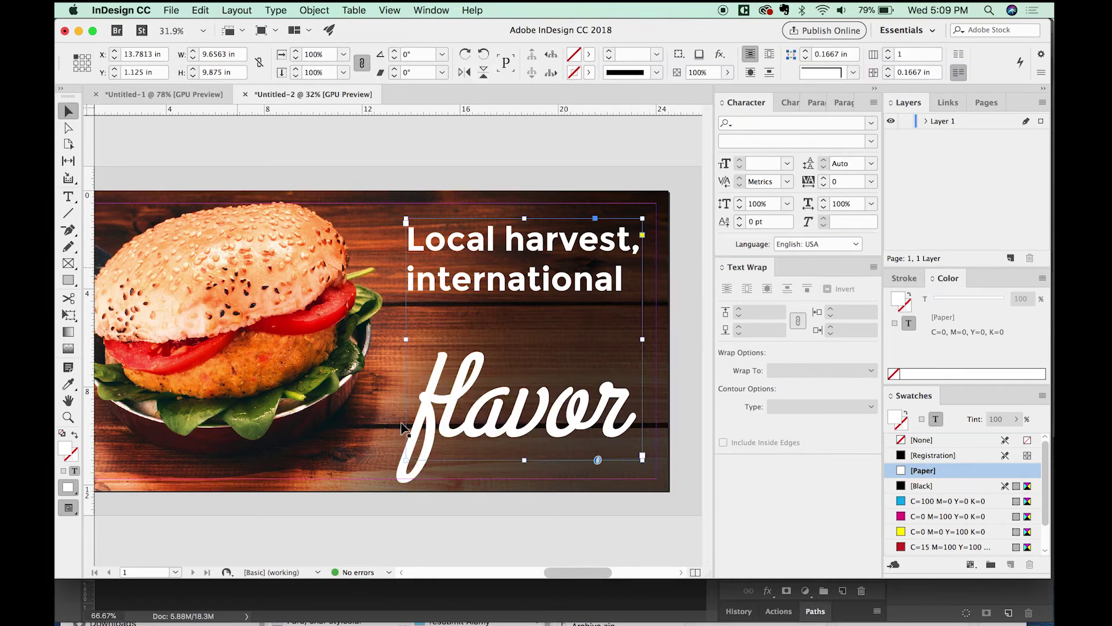
pyautogui.moveTo(518, 433); pyautogui.dragTo(516, 393)
pyautogui.press('super+z')
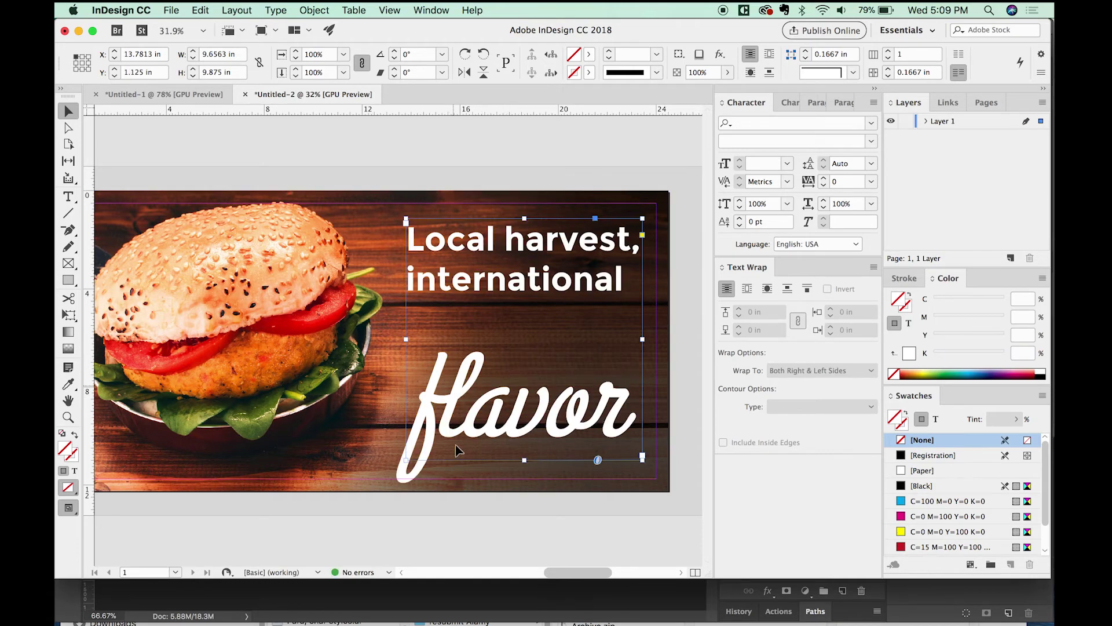
# - Tighten the leading of "flavor" to 322 pt so the word moves up beneath "international"
pyautogui.press('t')
pyautogui.moveTo(411, 308); pyautogui.dragTo(729, 419)
pyautogui.hotkey('alt', 'Up')
pyautogui.hotkey('alt', 'Up')
pyautogui.hotkey('alt', 'Up')
pyautogui.hotkey('alt', 'Up')
pyautogui.hotkey('alt', 'Up')
pyautogui.hotkey('alt', 'Up')
pyautogui.hotkey('alt', 'Up')
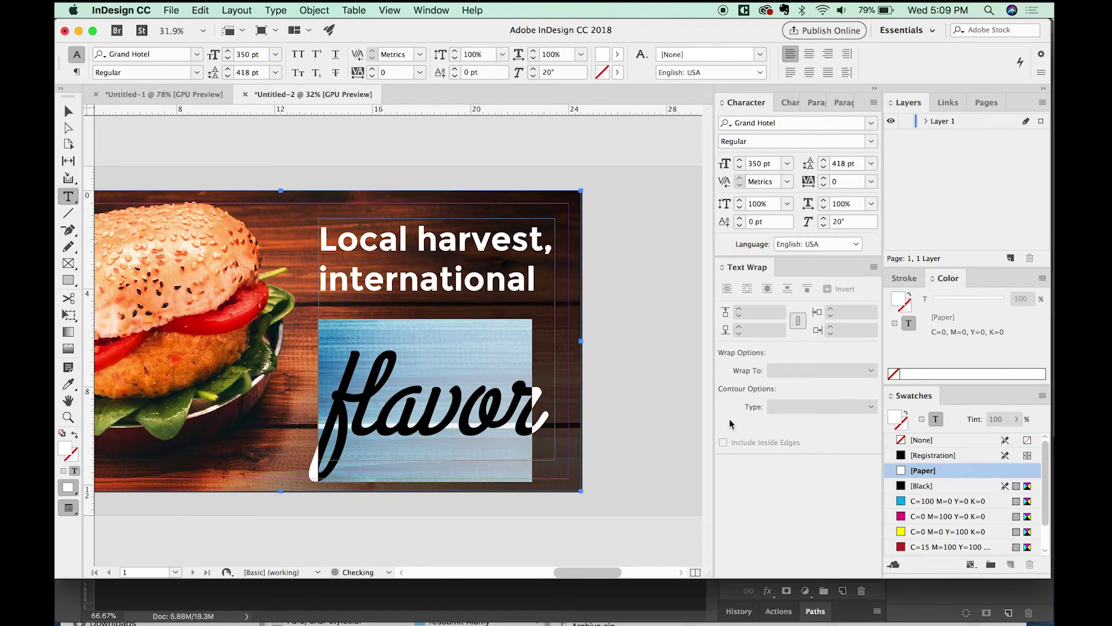
pyautogui.hotkey('alt', 'Up')
pyautogui.hotkey('alt', 'Up')
pyautogui.hotkey('alt', 'Up')
pyautogui.hotkey('alt', 'Up')
pyautogui.hotkey('alt', 'Up')
pyautogui.hotkey('alt', 'Up')
pyautogui.hotkey('alt', 'Up')
pyautogui.hotkey('alt', 'Up')
pyautogui.hotkey('alt', 'Up')
pyautogui.hotkey('alt', 'Up')
pyautogui.hotkey('alt', 'Up')
pyautogui.hotkey('alt', 'Up')
pyautogui.hotkey('alt', 'Up')
pyautogui.hotkey('alt', 'Up')
pyautogui.hotkey('alt', 'Up')
pyautogui.hotkey('alt', 'Up')
pyautogui.hotkey('alt', 'Up')
pyautogui.hotkey('alt', 'Up')
pyautogui.hotkey('alt', 'Up')
pyautogui.hotkey('alt', 'Up')
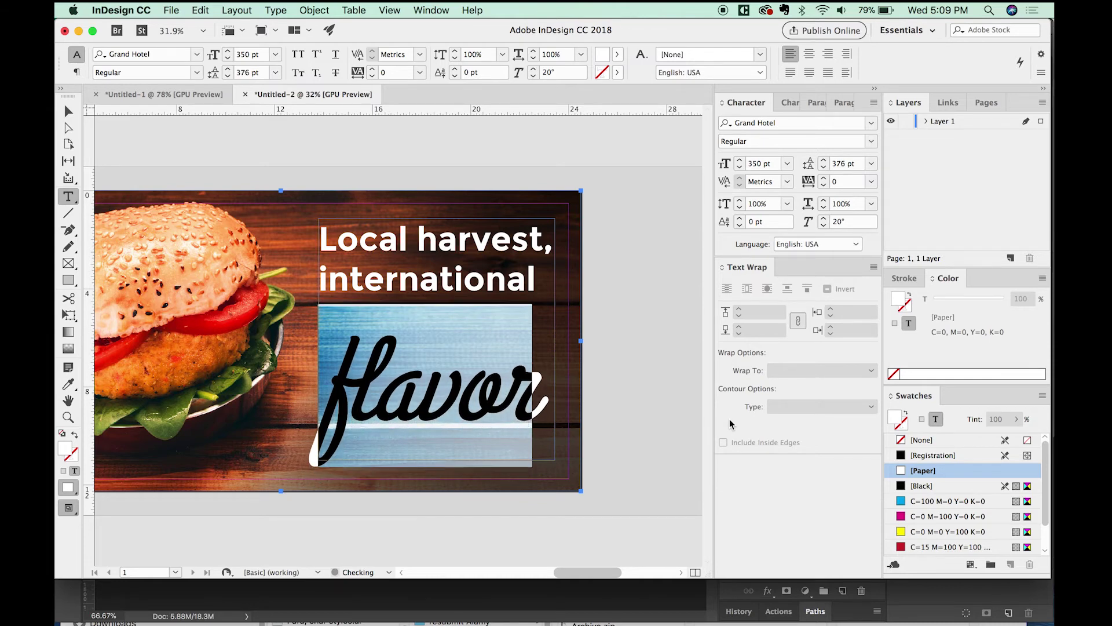
pyautogui.hotkey('alt', 'Up')
pyautogui.hotkey('alt', 'Up')
pyautogui.hotkey('alt', 'Up')
pyautogui.hotkey('alt', 'Up')
pyautogui.hotkey('alt', 'Up')
pyautogui.hotkey('alt', 'Up')
pyautogui.hotkey('alt', 'Up')
pyautogui.hotkey('alt', 'Up')
pyautogui.hotkey('alt', 'Up')
pyautogui.hotkey('alt', 'Up')
pyautogui.hotkey('alt', 'Up')
pyautogui.hotkey('alt', 'Up')
pyautogui.hotkey('alt', 'Up')
pyautogui.hotkey('alt', 'Up')
pyautogui.hotkey('alt', 'Up')
pyautogui.hotkey('alt', 'Up')
pyautogui.hotkey('alt', 'Up')
pyautogui.hotkey('alt', 'Up')
pyautogui.hotkey('alt', 'Up')
pyautogui.hotkey('alt', 'Up')
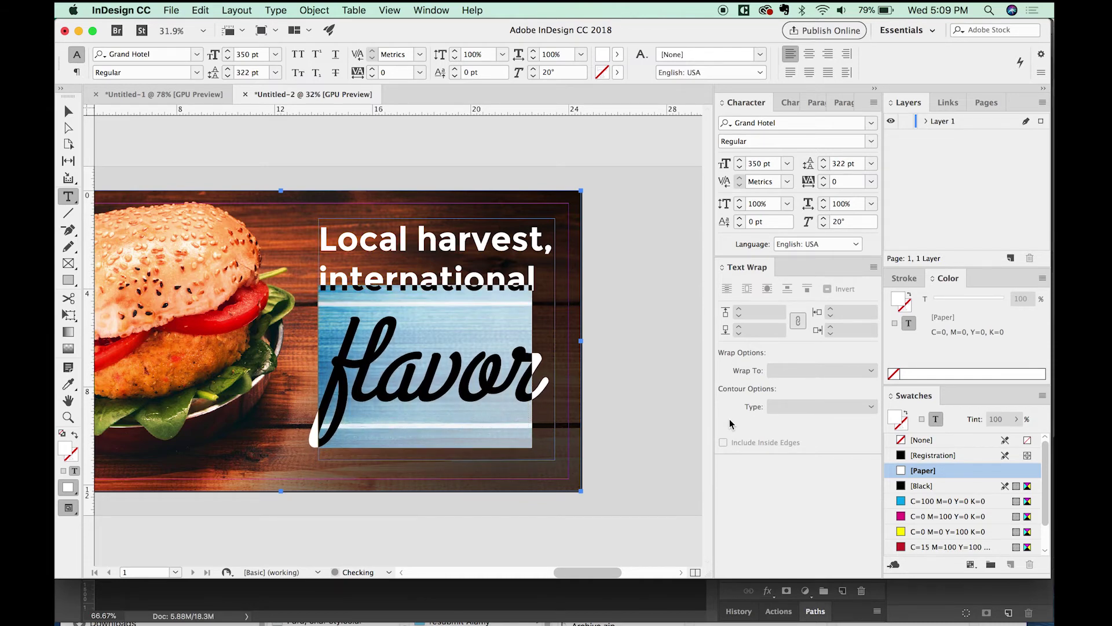
# - Draw a curved swash about 7.95 x 2.36 in with the Pen tool from the end of the "r", sweeping back beneath "flavor"
pyautogui.press('Escape')
pyautogui.hscroll(-1, 391, 341)
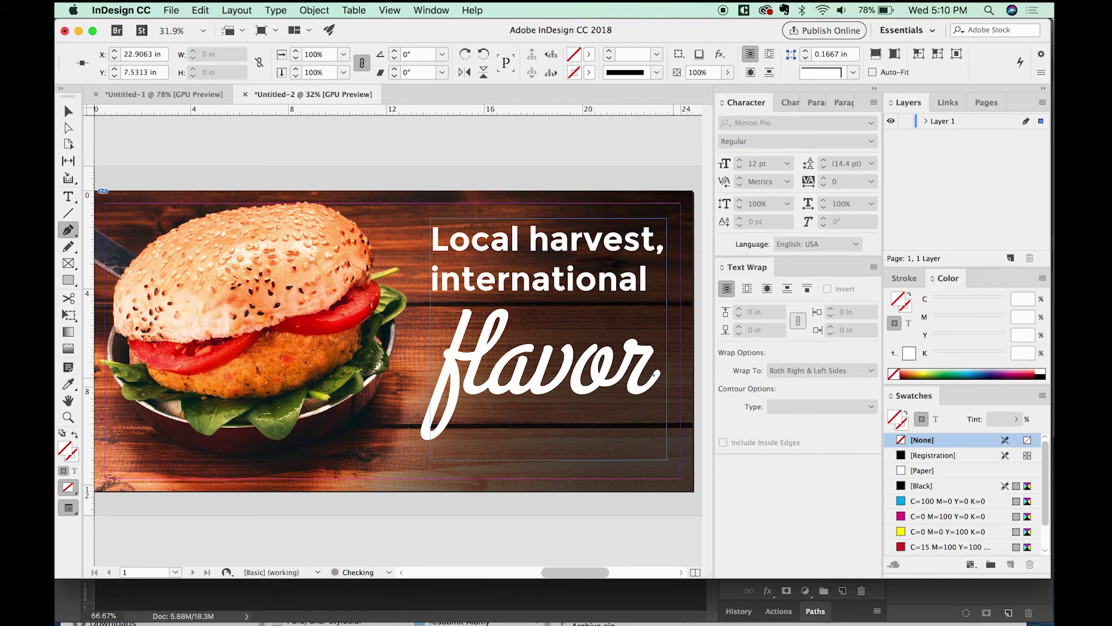
pyautogui.moveTo(662, 373); pyautogui.dragTo(671, 379)
pyautogui.moveTo(638, 426); pyautogui.dragTo(605, 426)
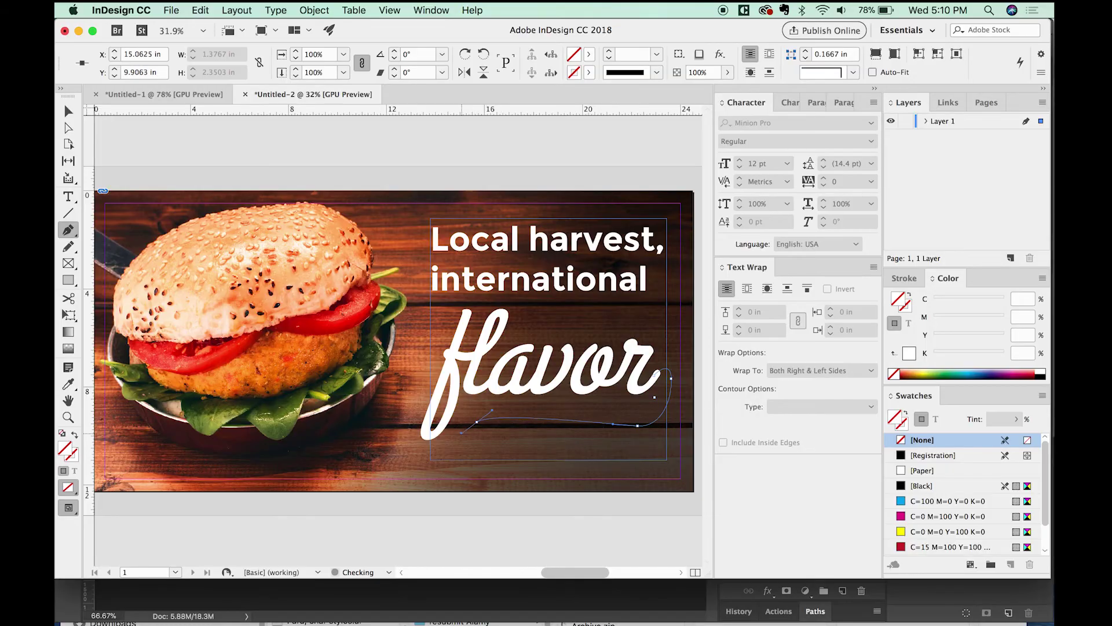
pyautogui.moveTo(476, 421); pyautogui.dragTo(459, 439)
# - Give the swash a Paper-colored stroke of 22 pt with round joins and round caps
pyautogui.click(922, 470)
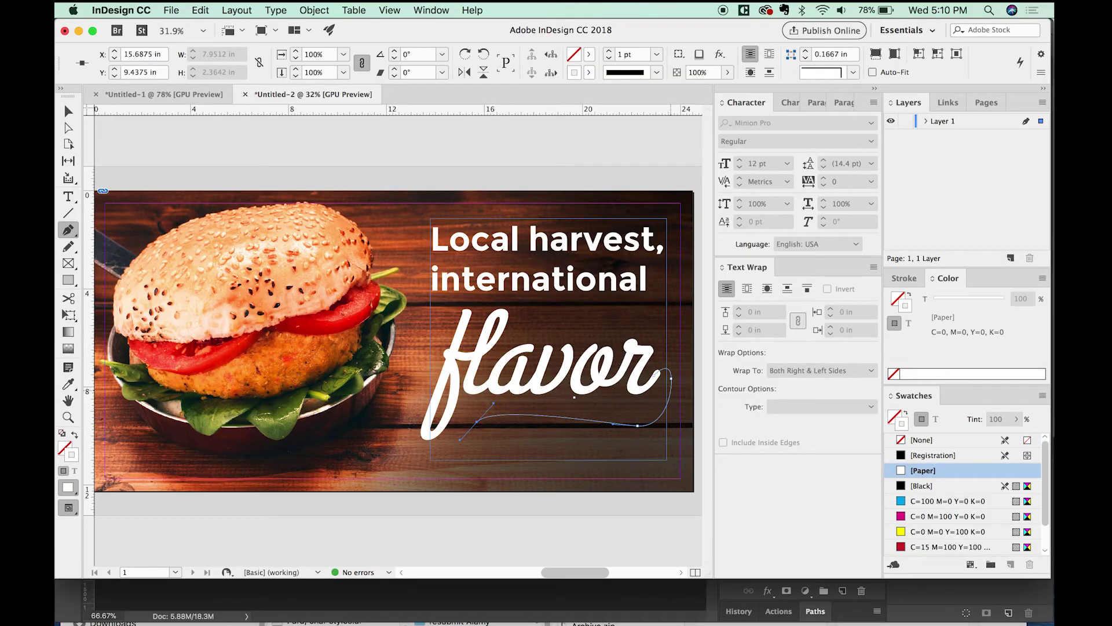
pyautogui.press('super+F10')
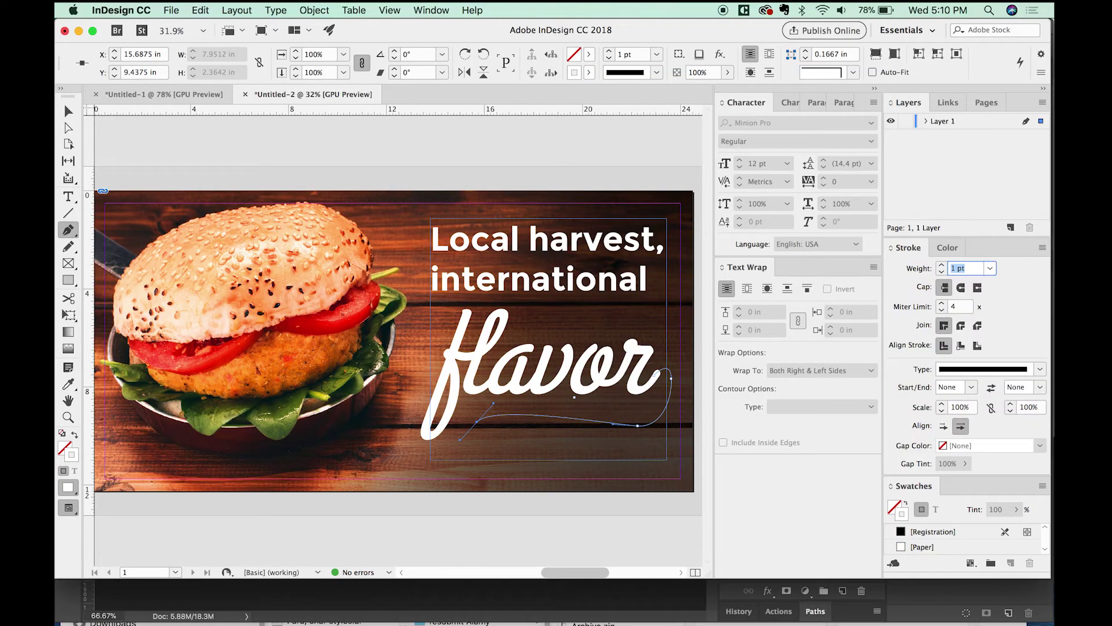
pyautogui.press('Up')
pyautogui.press('Up')
pyautogui.press('Up')
pyautogui.press('Up')
pyautogui.press('Up')
pyautogui.press('Up')
pyautogui.press('Up')
pyautogui.press('Up')
pyautogui.press('Up')
pyautogui.press('Up')
pyautogui.press('Up')
pyautogui.press('Up')
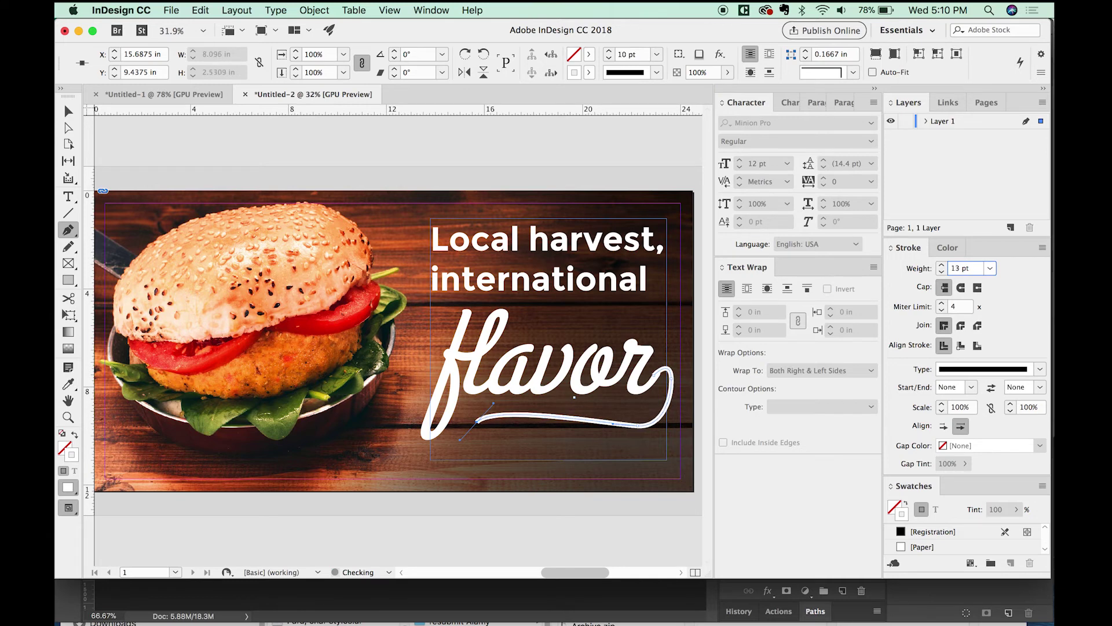
pyautogui.press('Up')
pyautogui.press('Up')
pyautogui.press('Up')
pyautogui.press('Up')
pyautogui.press('Up')
pyautogui.press('Up')
pyautogui.press('Up')
pyautogui.press('Up')
pyautogui.press('Up')
pyautogui.press('Up')
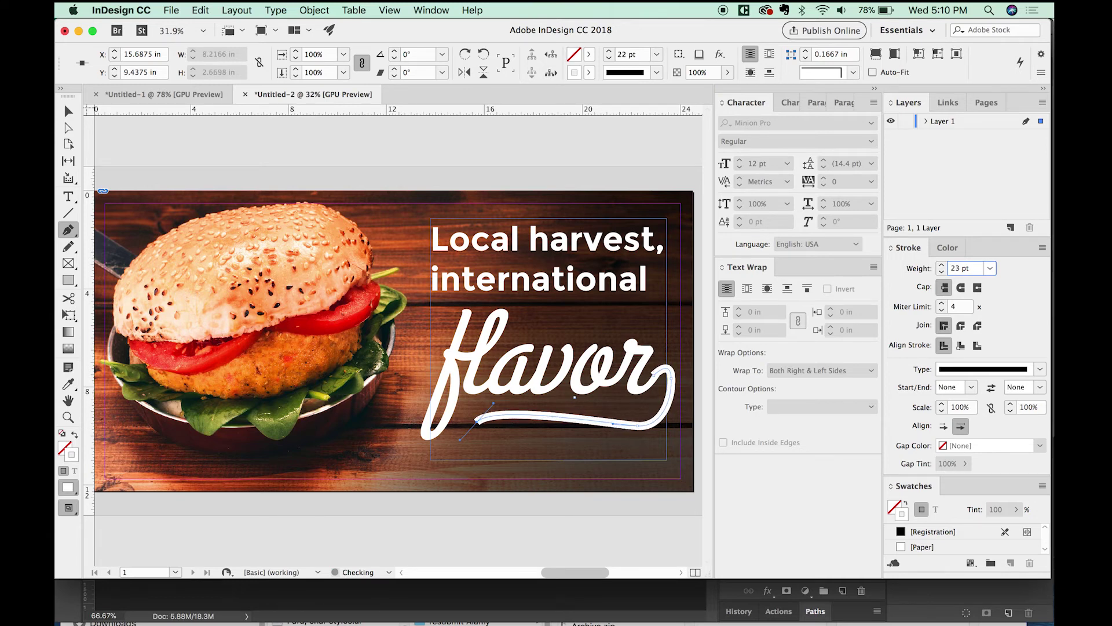
pyautogui.press('Up')
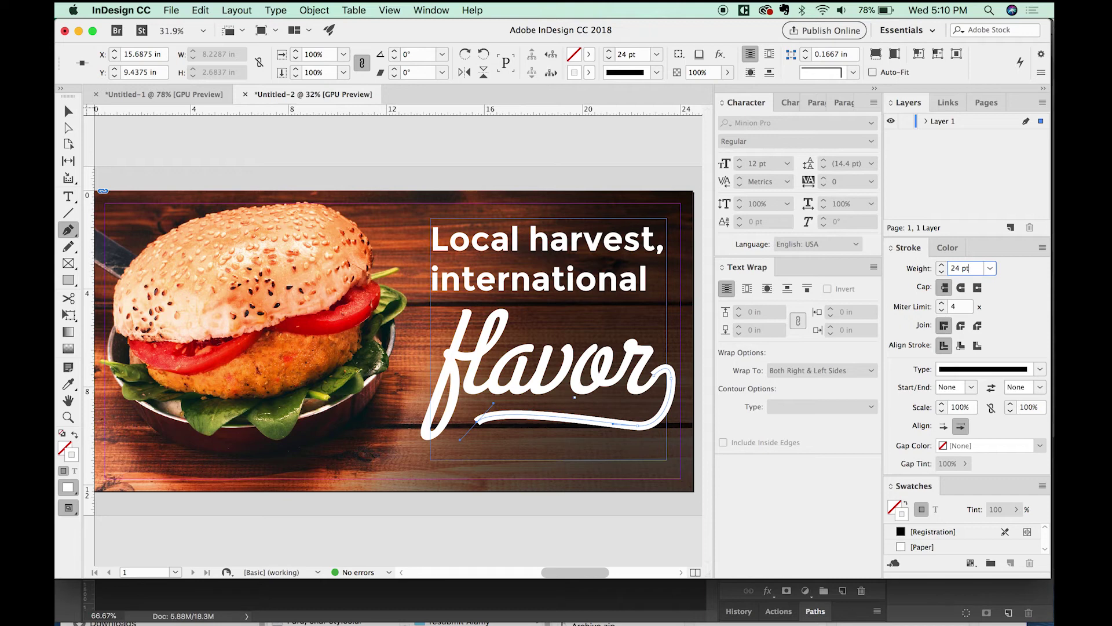
pyautogui.press('Down')
pyautogui.press('Down')
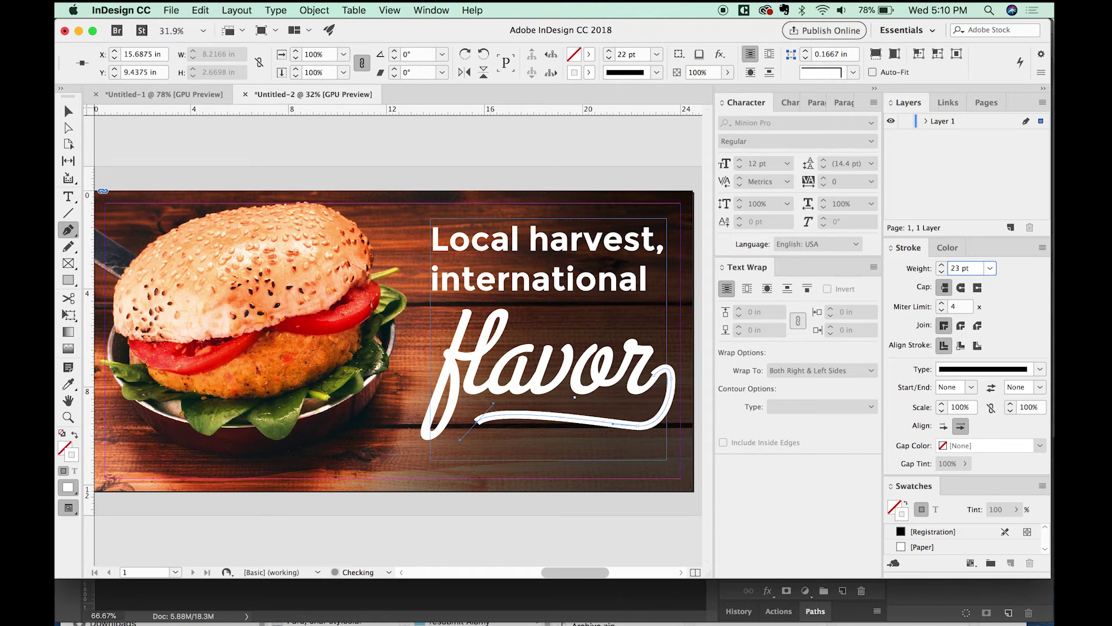
pyautogui.click(960, 325)
pyautogui.click(960, 287)
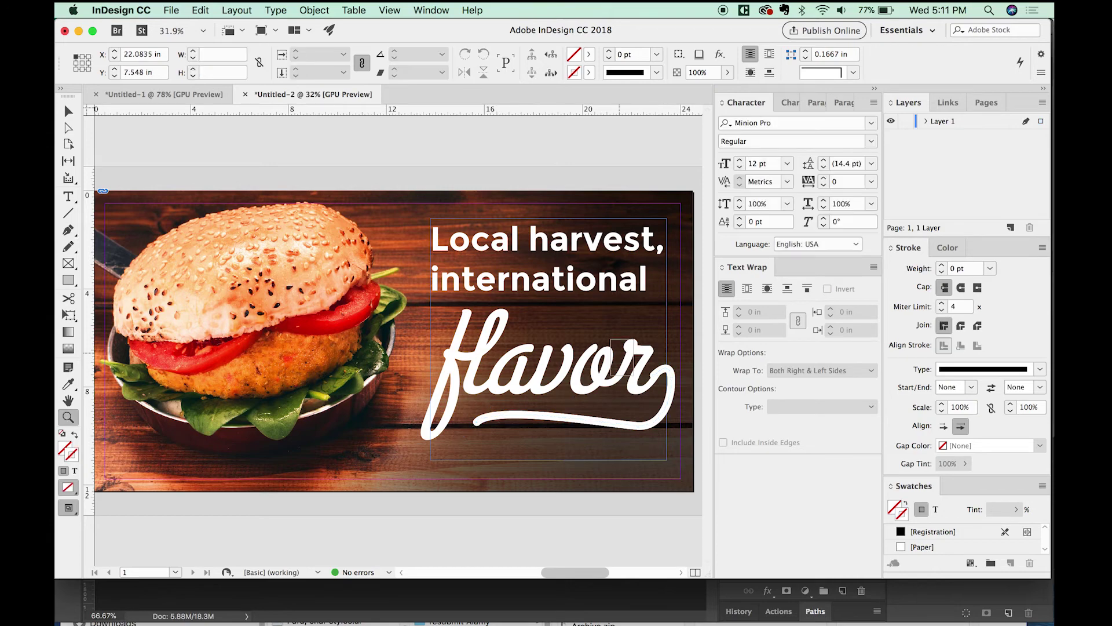
# - Move the swash's starting anchor point onto the tail of the "r" and lengthen the outer curve's upper handle for a smooth join
pyautogui.moveTo(609, 338); pyautogui.dragTo(687, 443)
pyautogui.press('a')
pyautogui.click(420, 270)
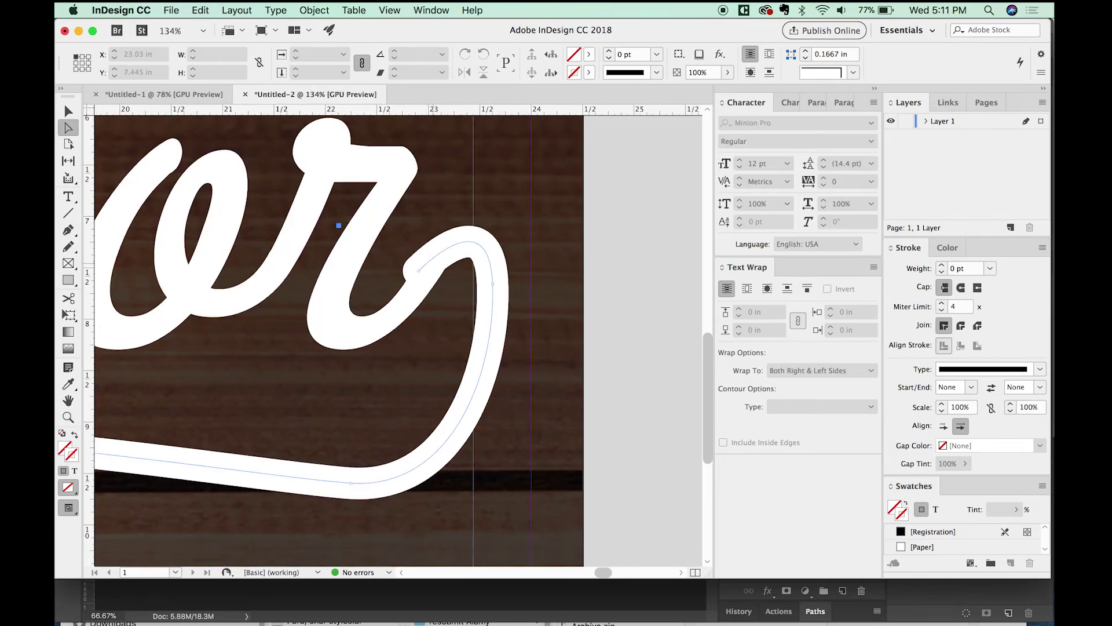
pyautogui.moveTo(419, 271); pyautogui.dragTo(423, 280)
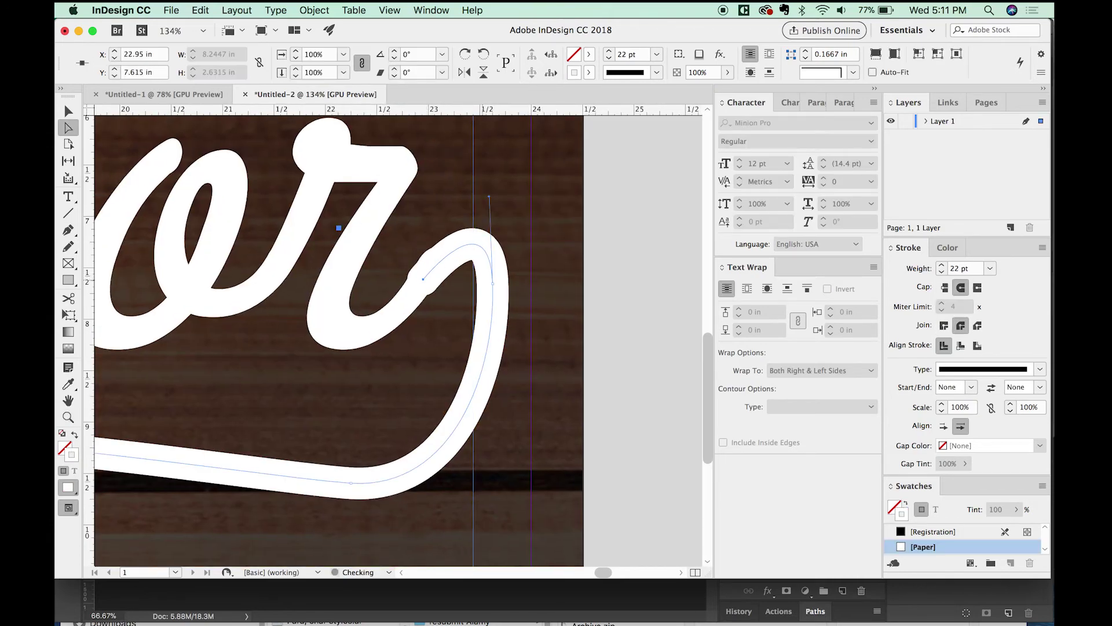
pyautogui.moveTo(489, 197); pyautogui.dragTo(490, 186)
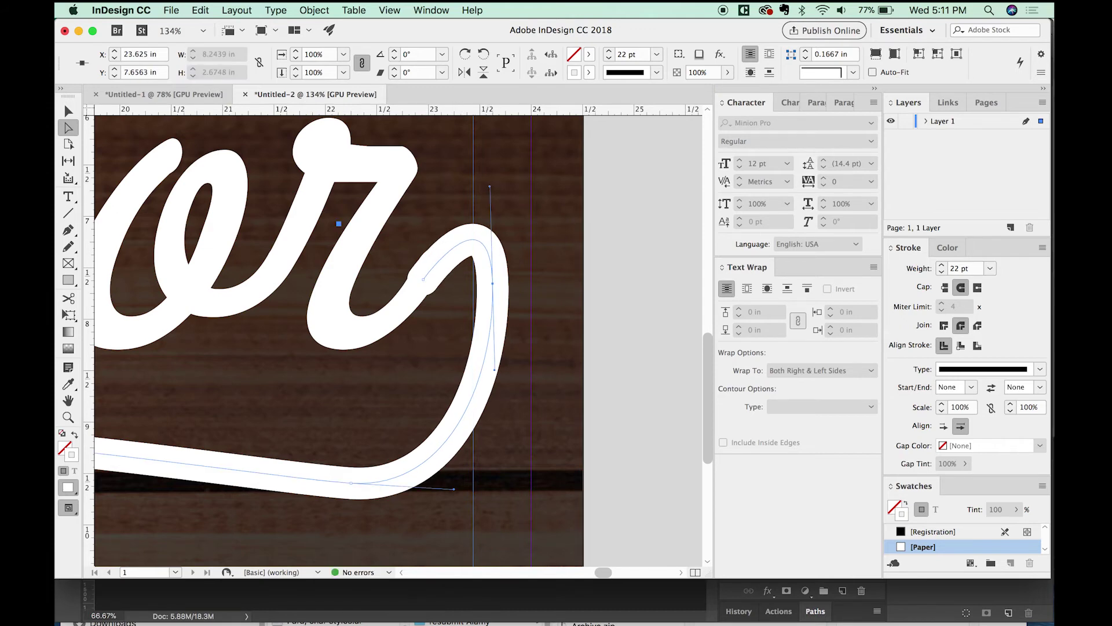
# - Set the swash's stroke weight to 19 pt and redraw its outer bend into a shallower curve with the Pencil tool
pyautogui.click(941, 271)
pyautogui.click(942, 271)
pyautogui.click(942, 271)
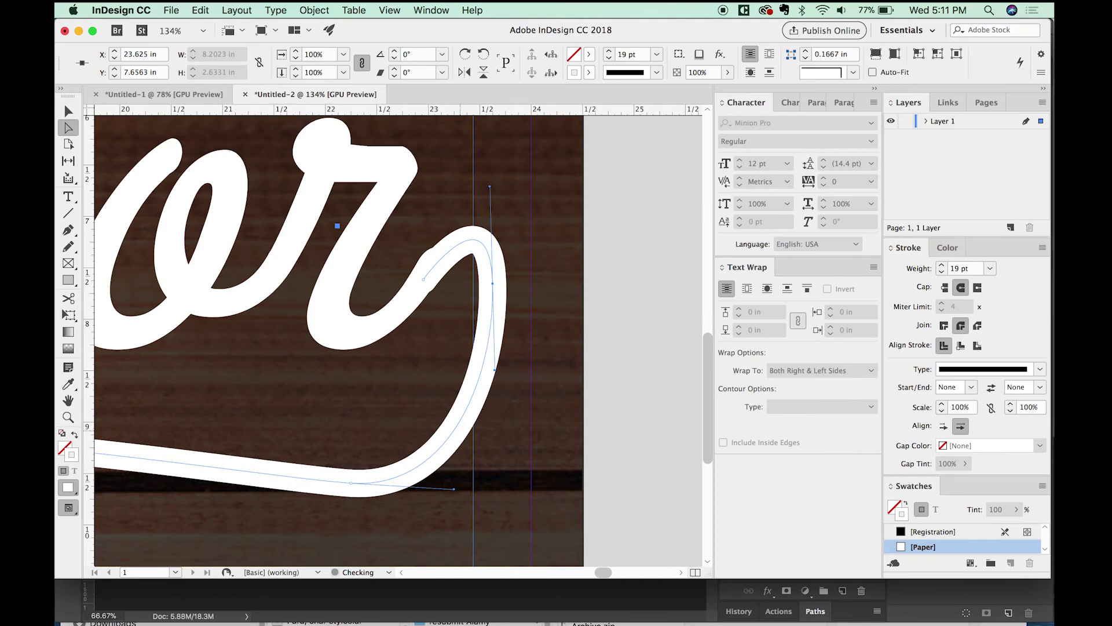
pyautogui.scroll(-3, 398, 340)
pyautogui.hscroll(-4, 398, 340)
pyautogui.scroll(1, 398, 340)
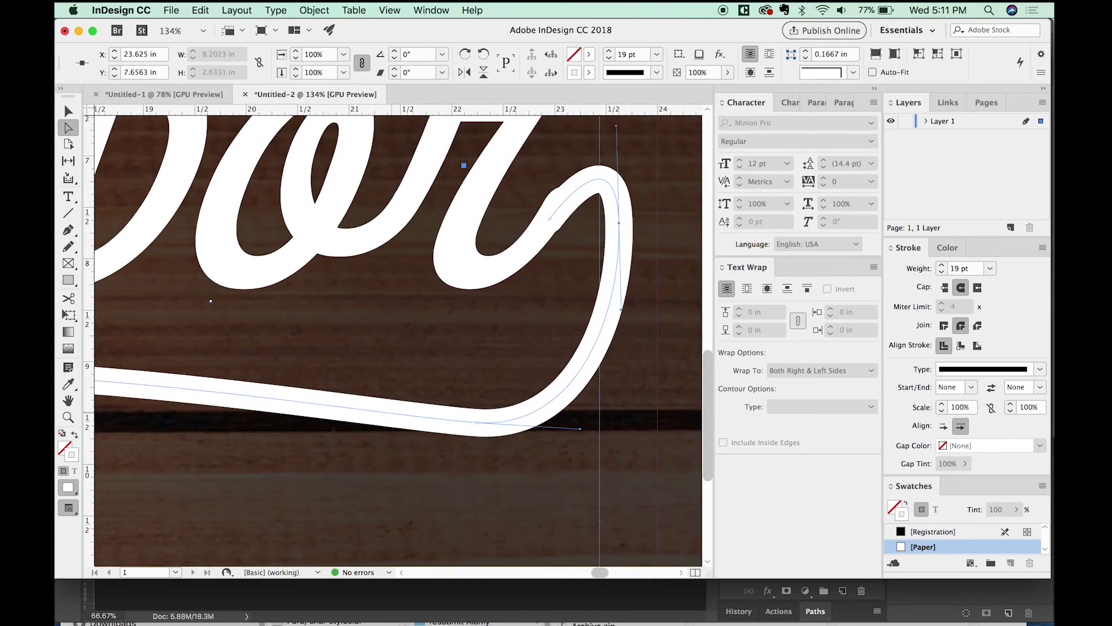
pyautogui.press('n')
pyautogui.moveTo(273, 398); pyautogui.dragTo(413, 398)
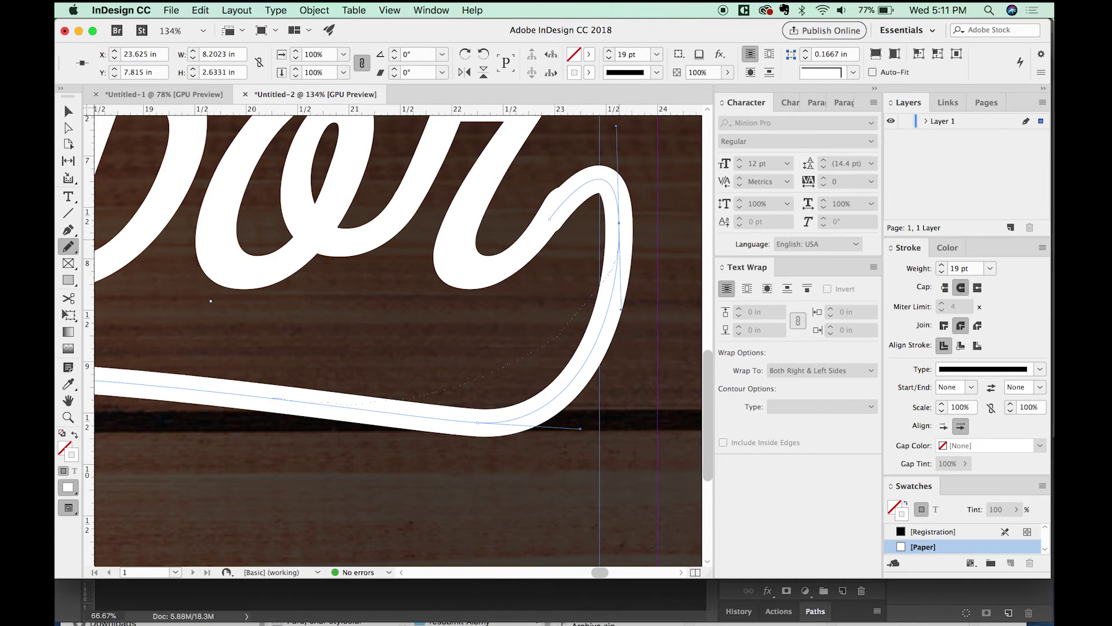
pyautogui.moveTo(618, 251); pyautogui.dragTo(619, 244)
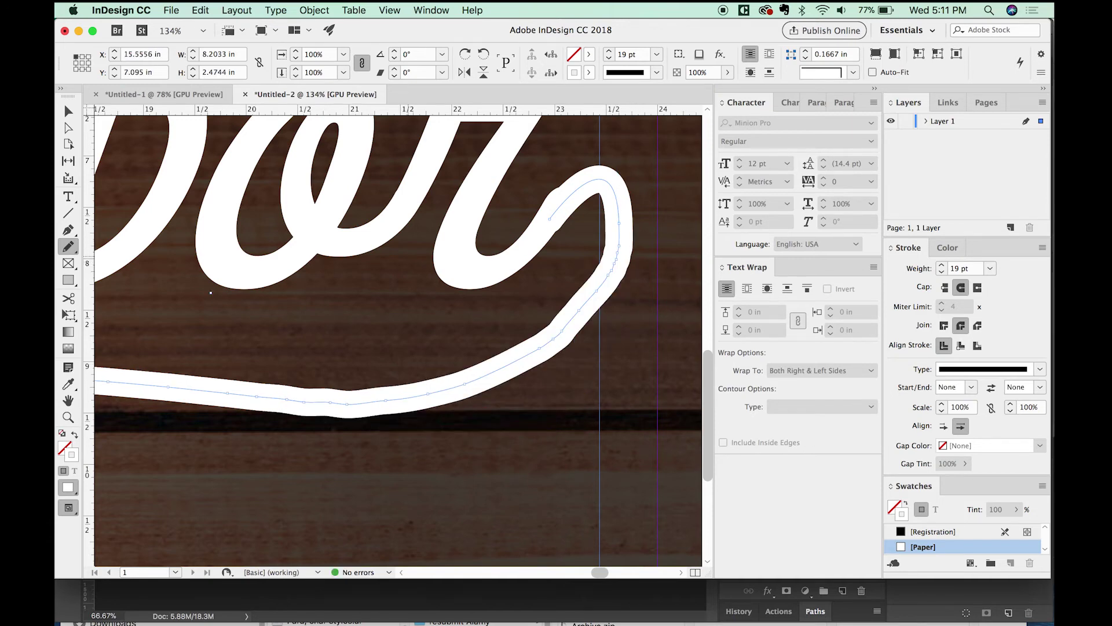
# - Even out the redrawn bend of the swash with several Smooth tool strokes, then deselect it to view the whole billboard
pyautogui.moveTo(68, 245); pyautogui.dragTo(116, 273)
pyautogui.moveTo(280, 400); pyautogui.dragTo(293, 399)
pyautogui.moveTo(423, 393); pyautogui.dragTo(431, 391)
pyautogui.moveTo(290, 399); pyautogui.dragTo(446, 388)
pyautogui.moveTo(281, 398)
pyautogui.mouseDown()
pyautogui.moveTo(385, 400)
pyautogui.moveTo(480, 376)
pyautogui.mouseUp()
pyautogui.moveTo(429, 387); pyautogui.dragTo(443, 387)
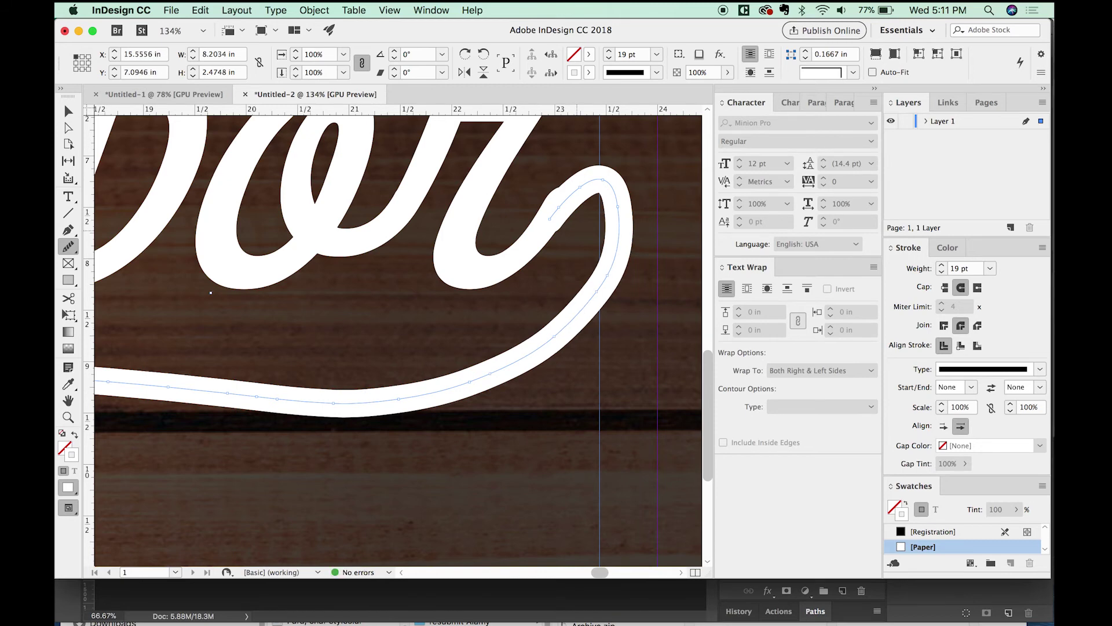
pyautogui.press('super+minus')
pyautogui.press('super+minus')
pyautogui.press('super+minus')
pyautogui.press('super+minus')
pyautogui.press('super+minus')
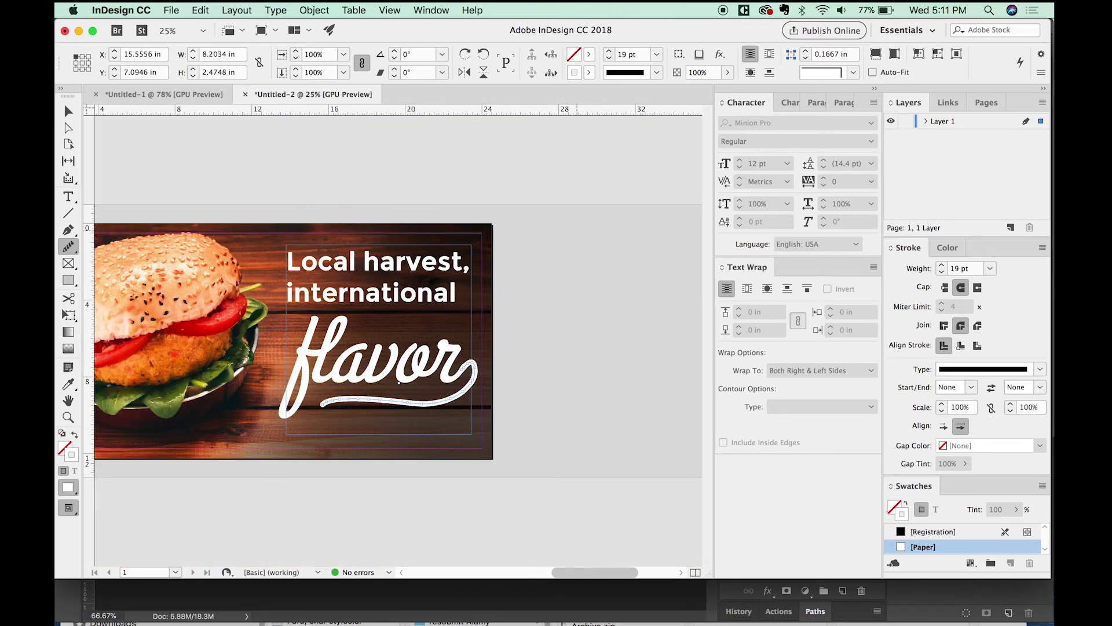
pyautogui.press('v')
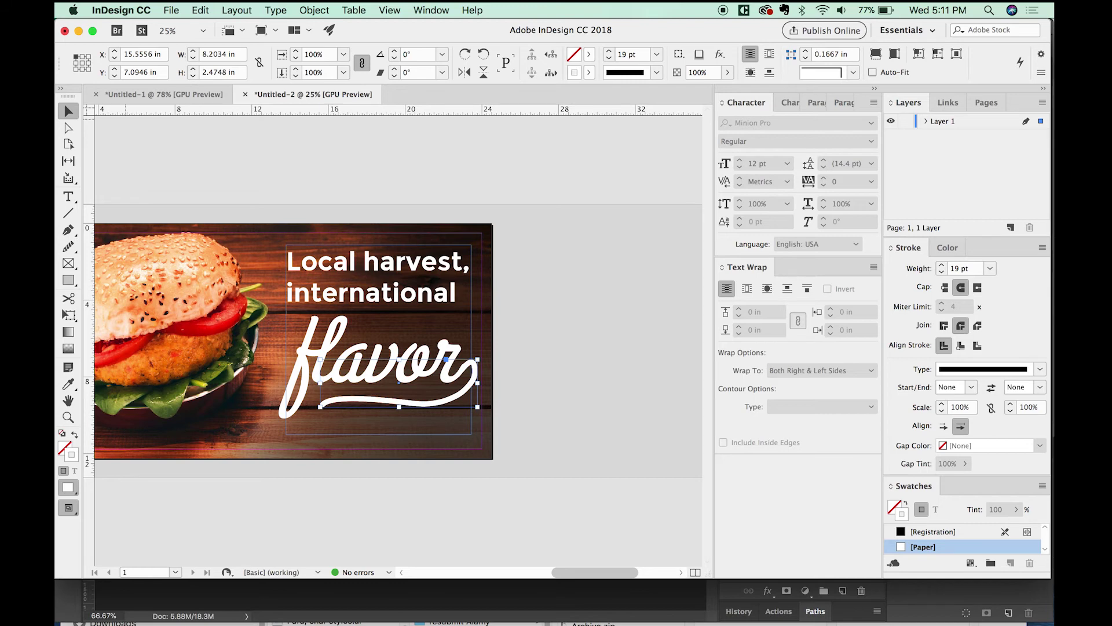
pyautogui.press('super+shift+a')
pyautogui.hscroll(-4, 398, 341)
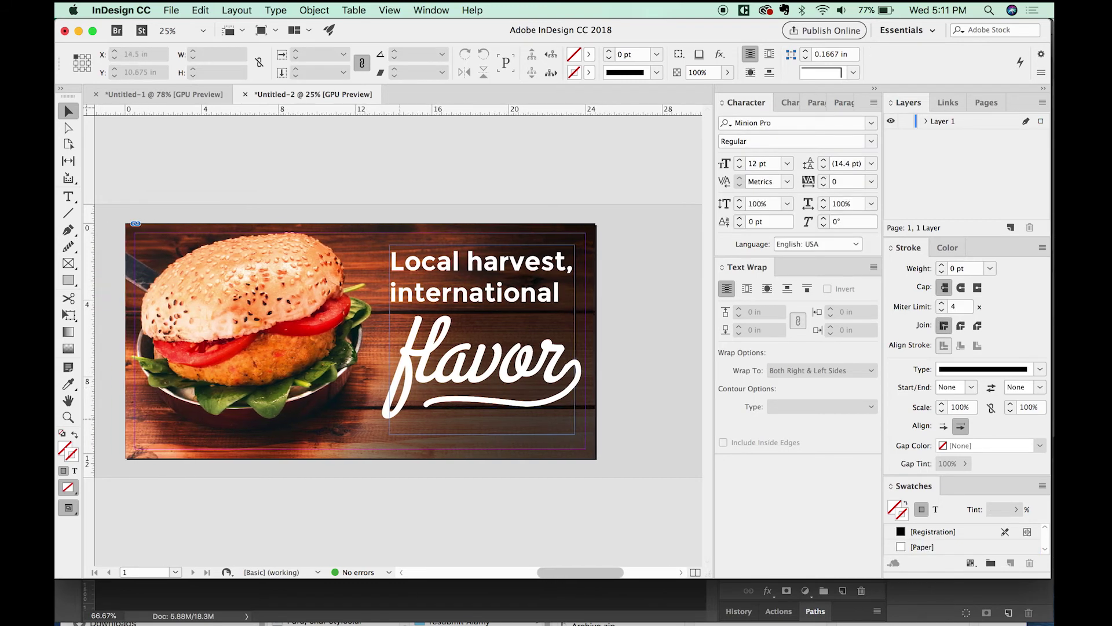
pyautogui.hscroll(1, 472, 373)
# - Switch to Finder and open FOODINFINI.eps from the *billboard folder in Illustrator
pyautogui.press('super+Tab')
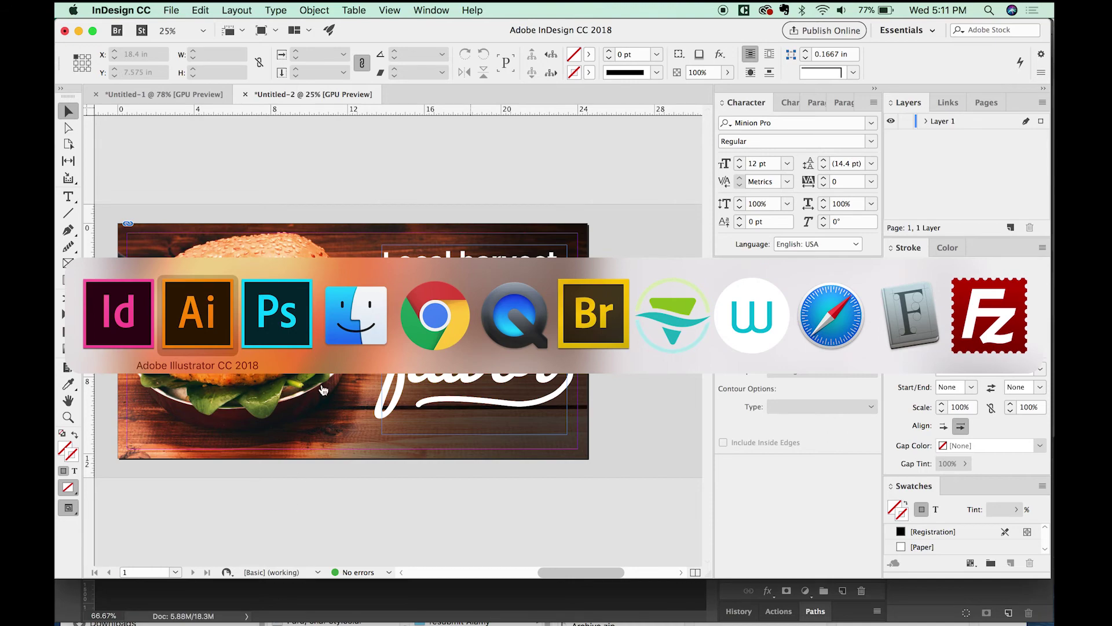
pyautogui.click(349, 333)
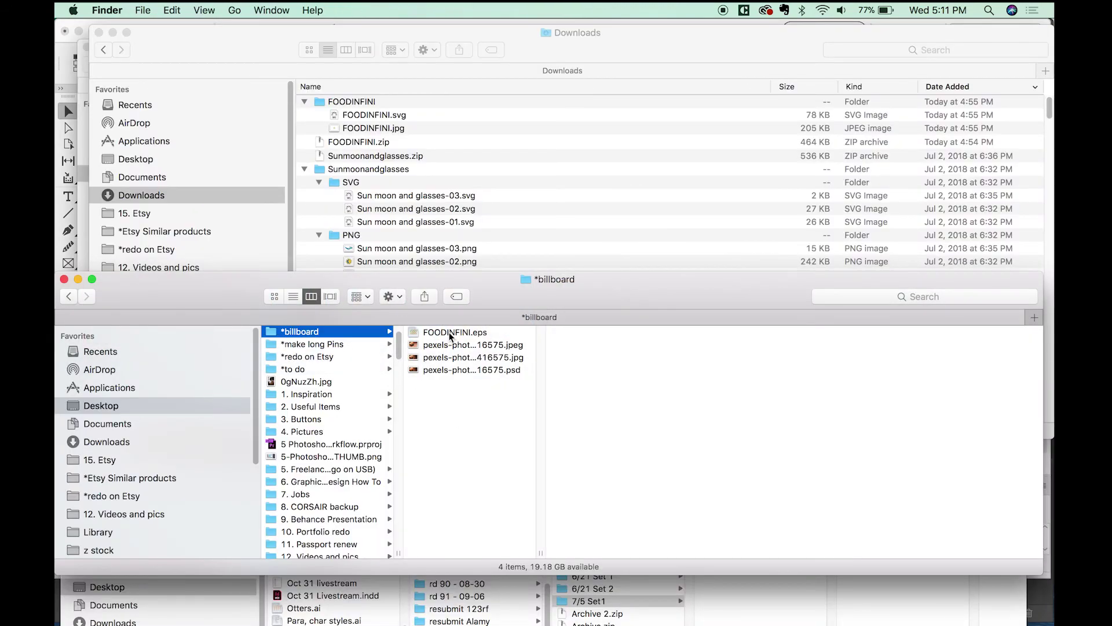
pyautogui.moveTo(449, 335); pyautogui.dragTo(156, 620)
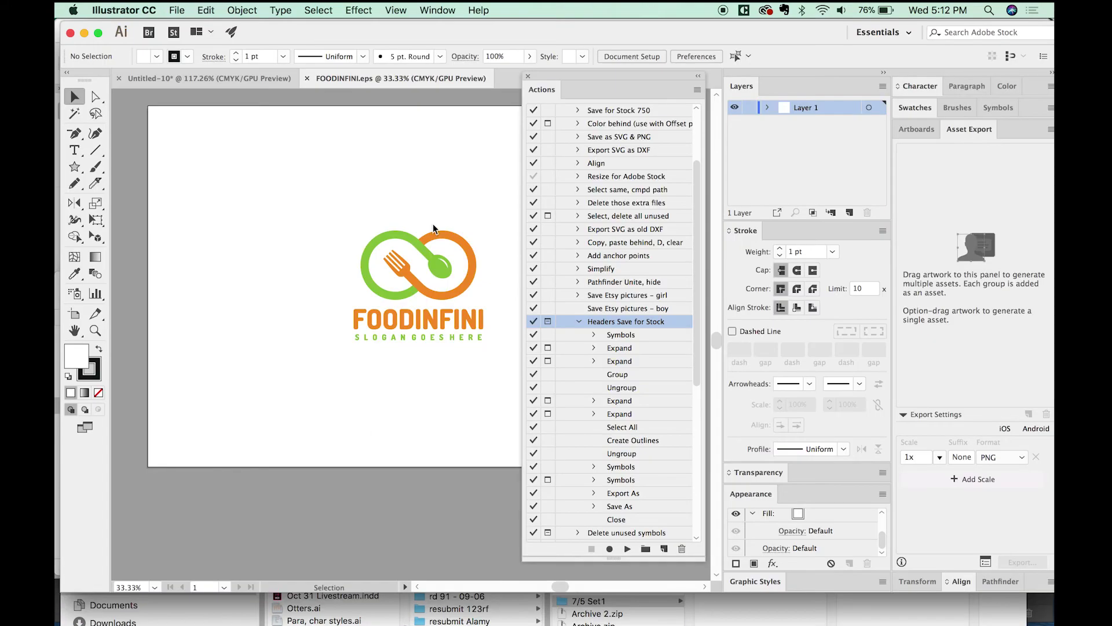
# - Copy the logo's infinity icon and FOODINFINI wordmark, leaving out the slogan line
pyautogui.press('space')
pyautogui.moveTo(427, 388); pyautogui.dragTo(336, 384)
pyautogui.moveTo(432, 202); pyautogui.dragTo(209, 335)
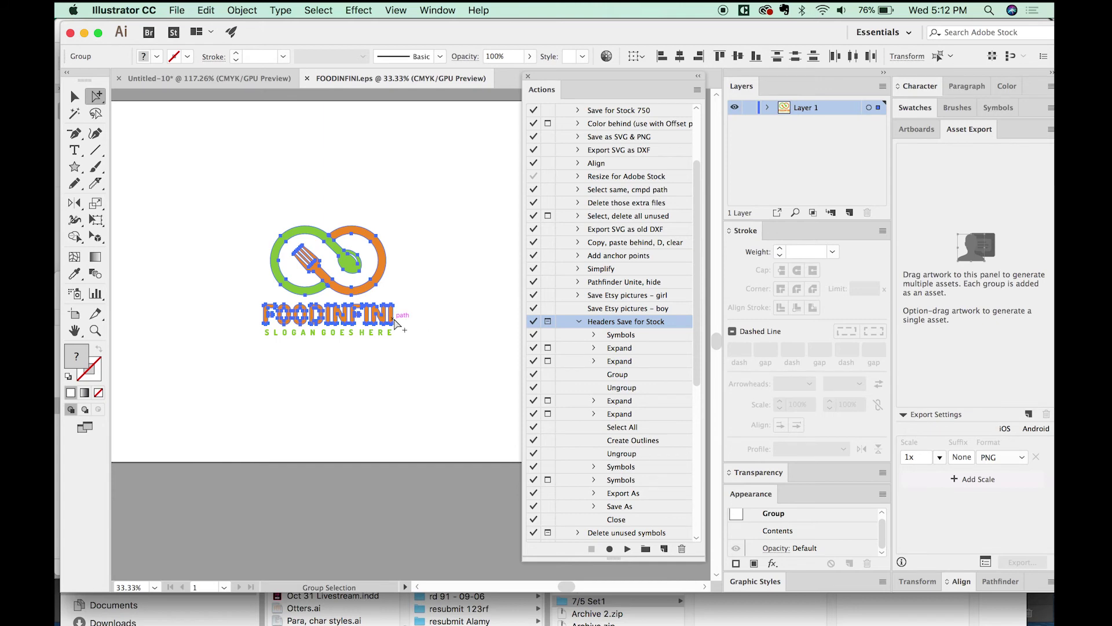
pyautogui.press('super')
pyautogui.press('super')
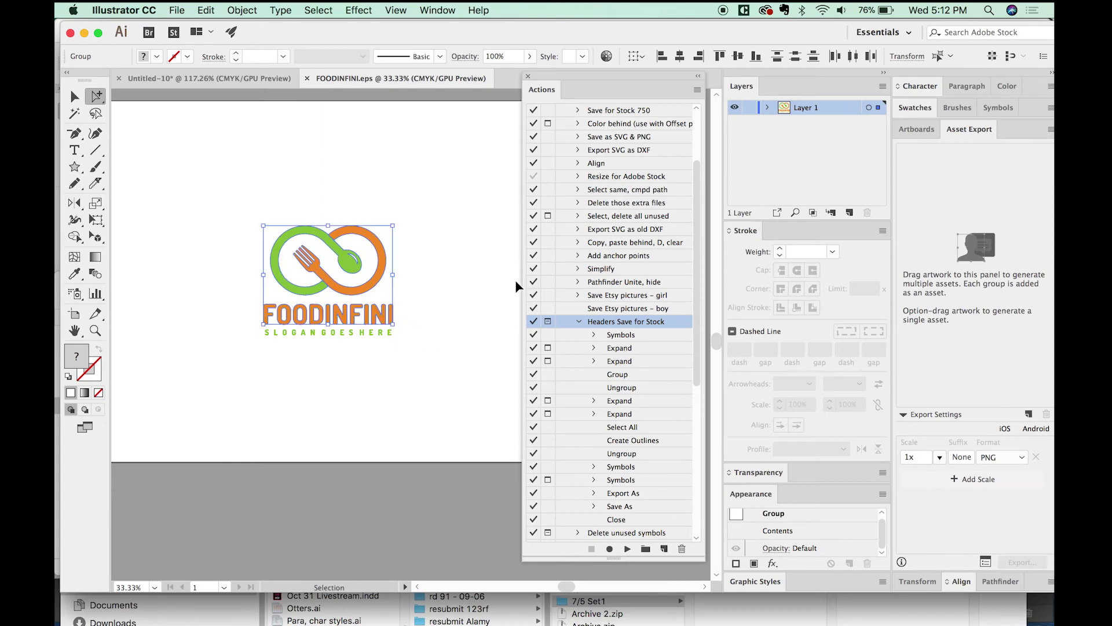
# - Switch to InDesign, paste the logo, scale it to about 2.85 x 2.07 in and place it beneath the swash
pyautogui.press('super+Tab')
pyautogui.press('super+Tab')
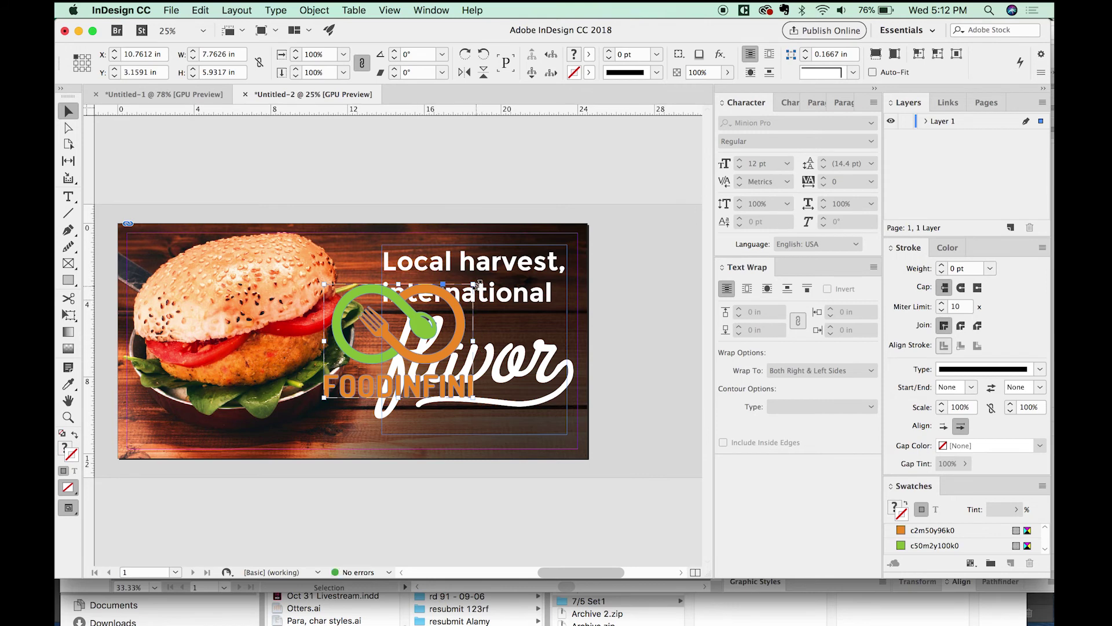
pyautogui.moveTo(473, 284); pyautogui.dragTo(430, 328)
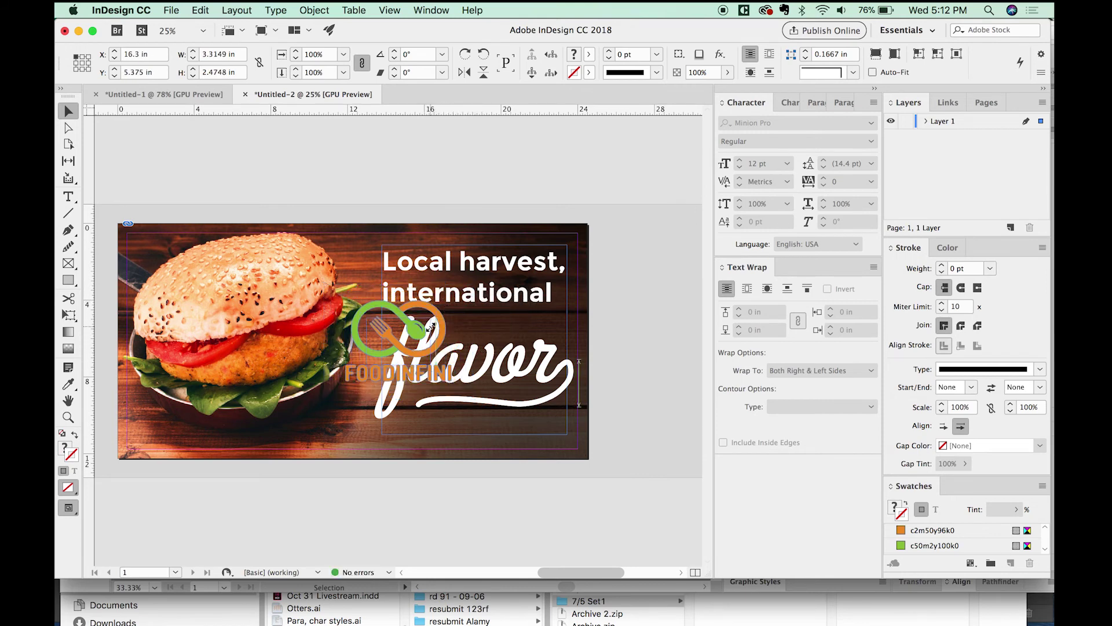
pyautogui.moveTo(427, 342); pyautogui.dragTo(502, 430)
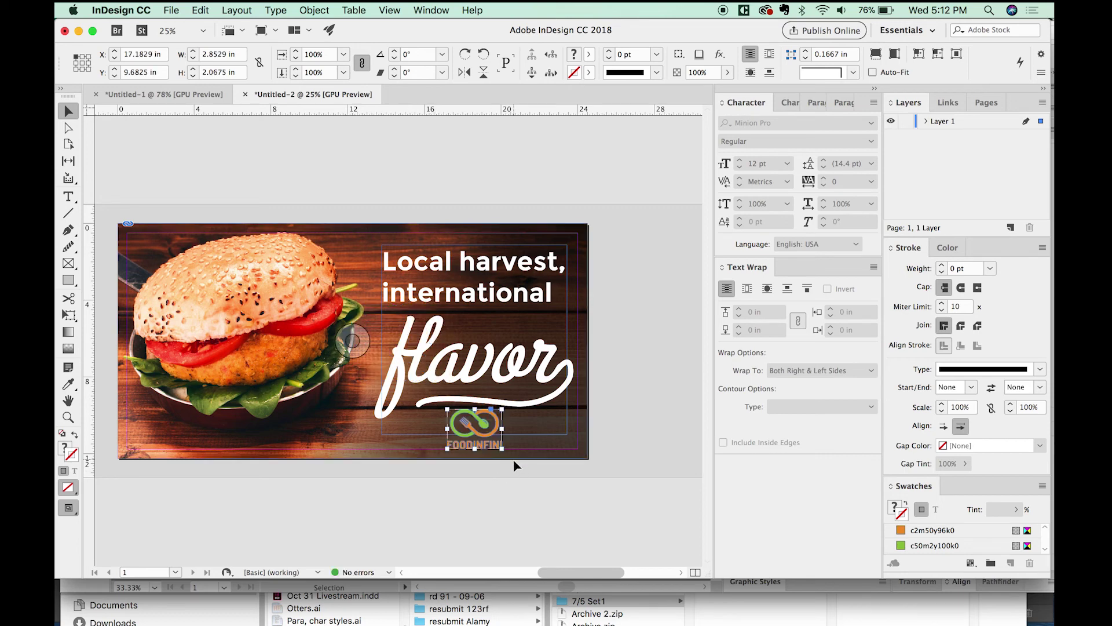
# - Select the headline and swash without the background and move them up together in two large nudges, away from the logo
pyautogui.click(546, 332)
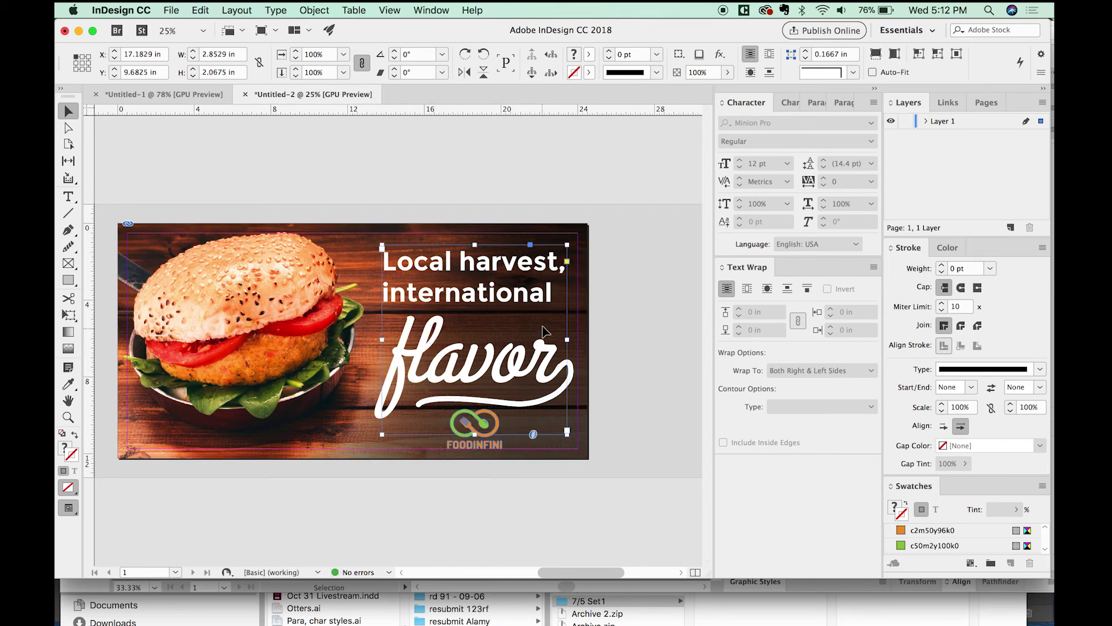
pyautogui.moveTo(494, 340); pyautogui.dragTo(456, 384)
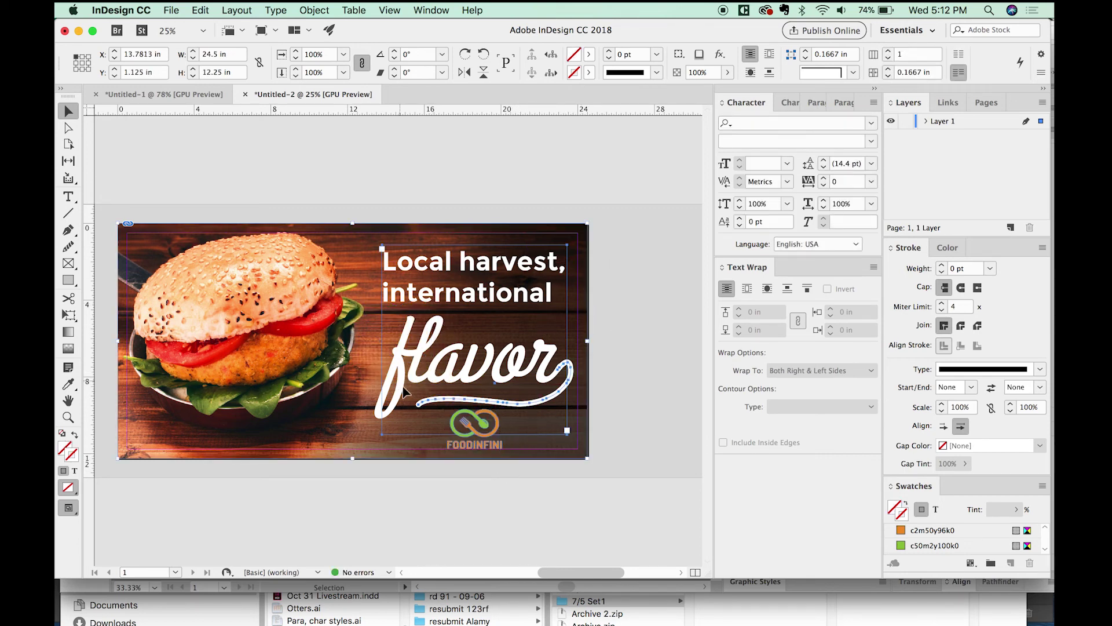
pyautogui.keyDown('shift'); pyautogui.click(540, 452); pyautogui.keyUp('shift')
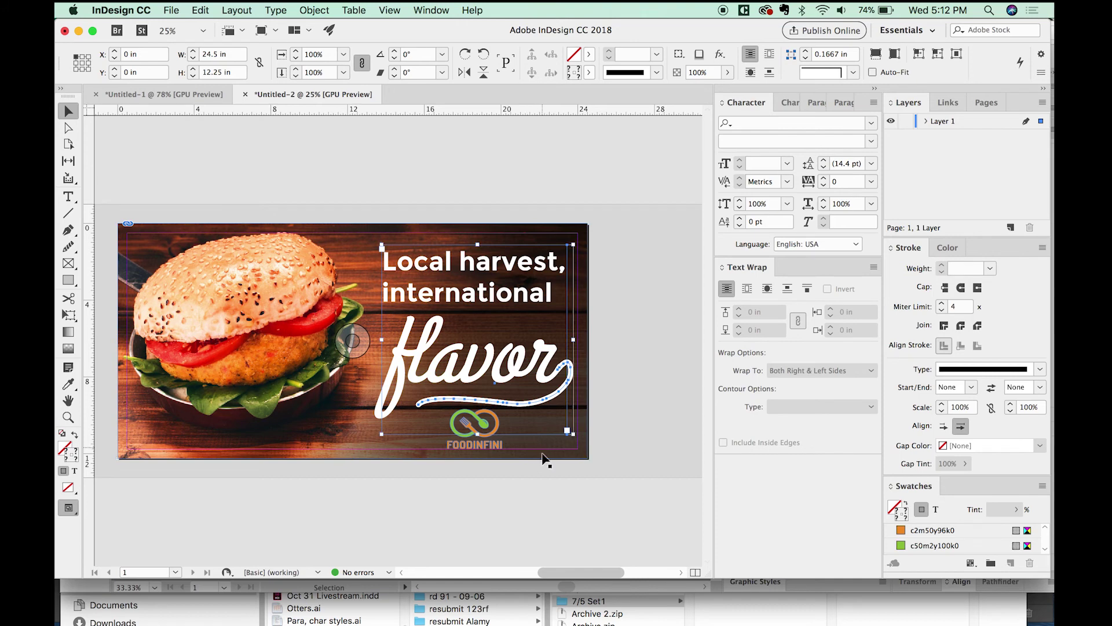
pyautogui.hotkey('shift', 'Up')
pyautogui.hotkey('shift', 'Up')
# - Move the logo slightly up towards the swash and preview the billboard with guides and frame edges hidden
pyautogui.click(495, 428)
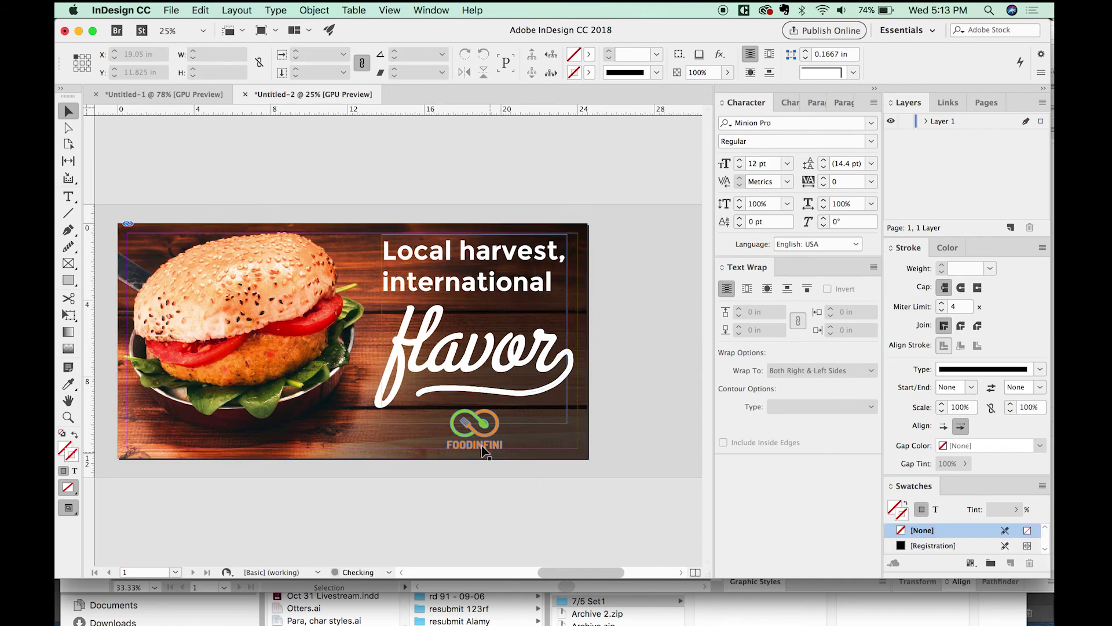
pyautogui.press('super+shift+a')
pyautogui.press('w')
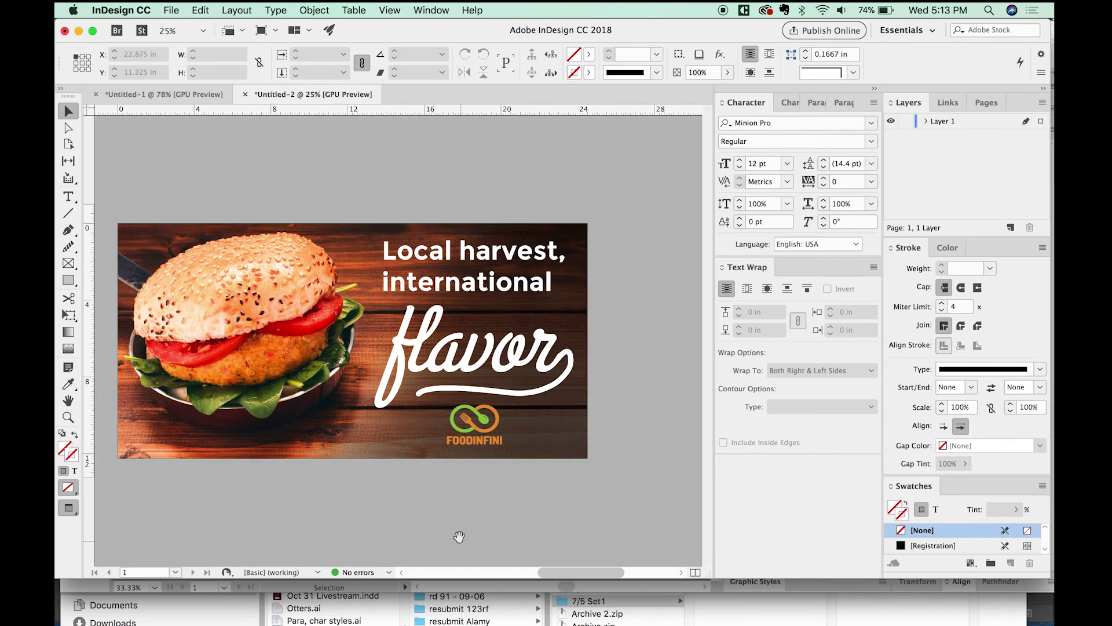
pyautogui.moveTo(464, 537); pyautogui.dragTo(502, 536)
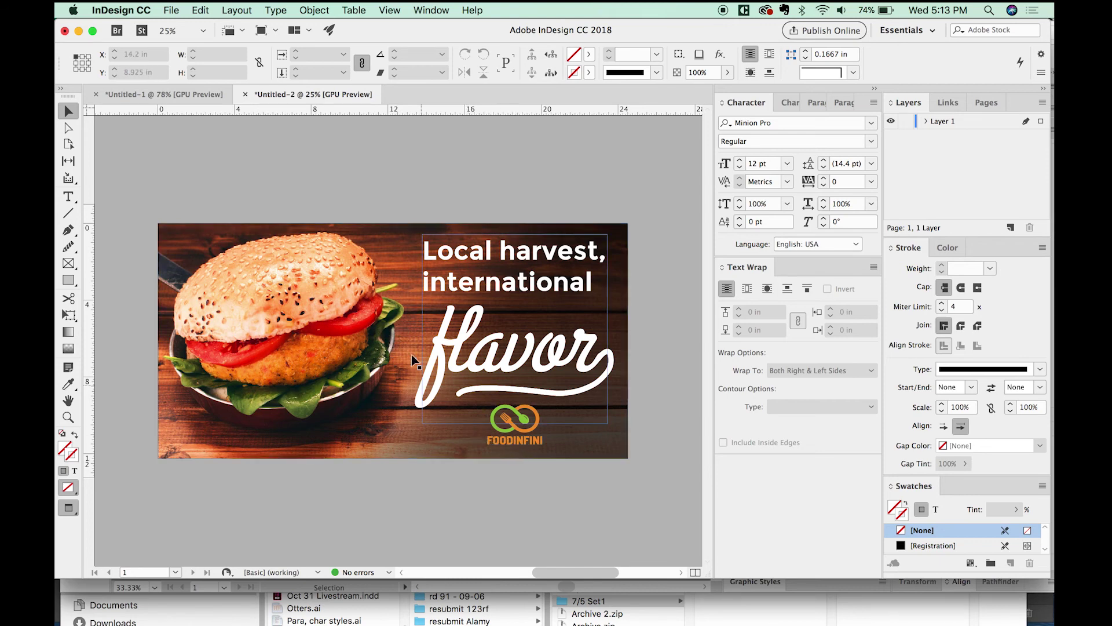
pyautogui.hscroll(-1, 529, 481)
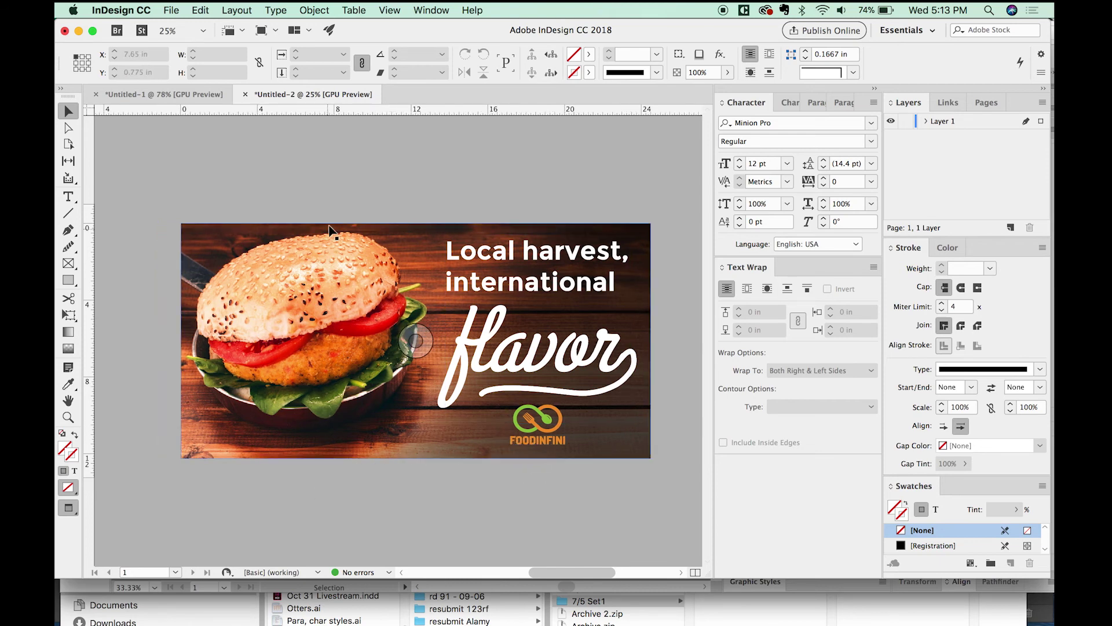
# - Export the document as Adobe PDF (Print) under the name Billboard in the *billboard folder on the Desktop
pyautogui.click(172, 10)
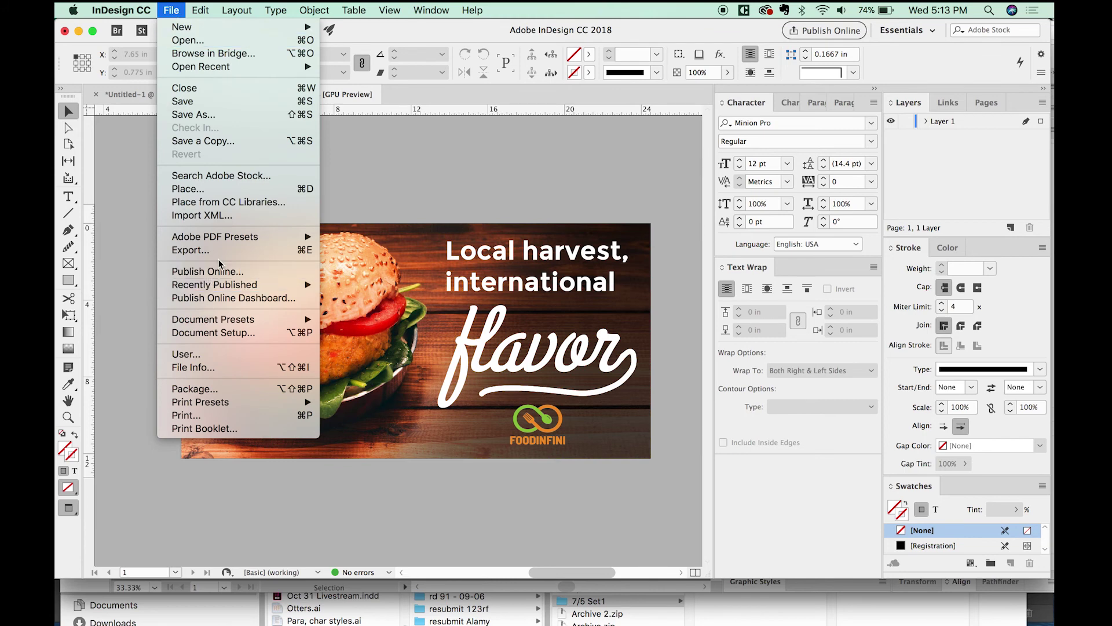
pyautogui.click(190, 250)
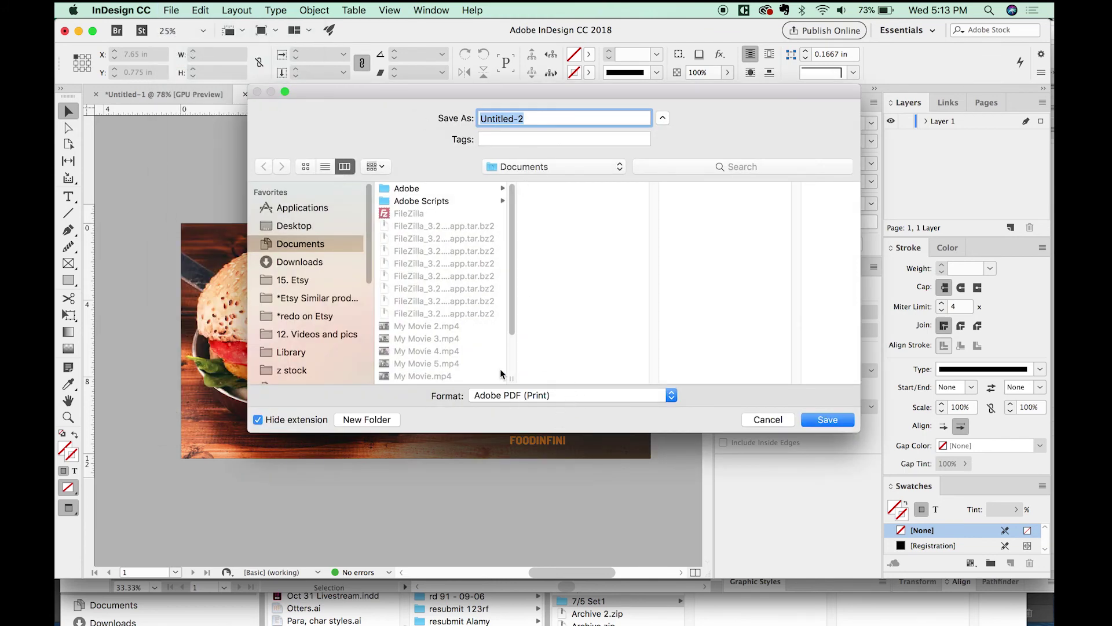
pyautogui.press('super+shift+d')
pyautogui.click(452, 225)
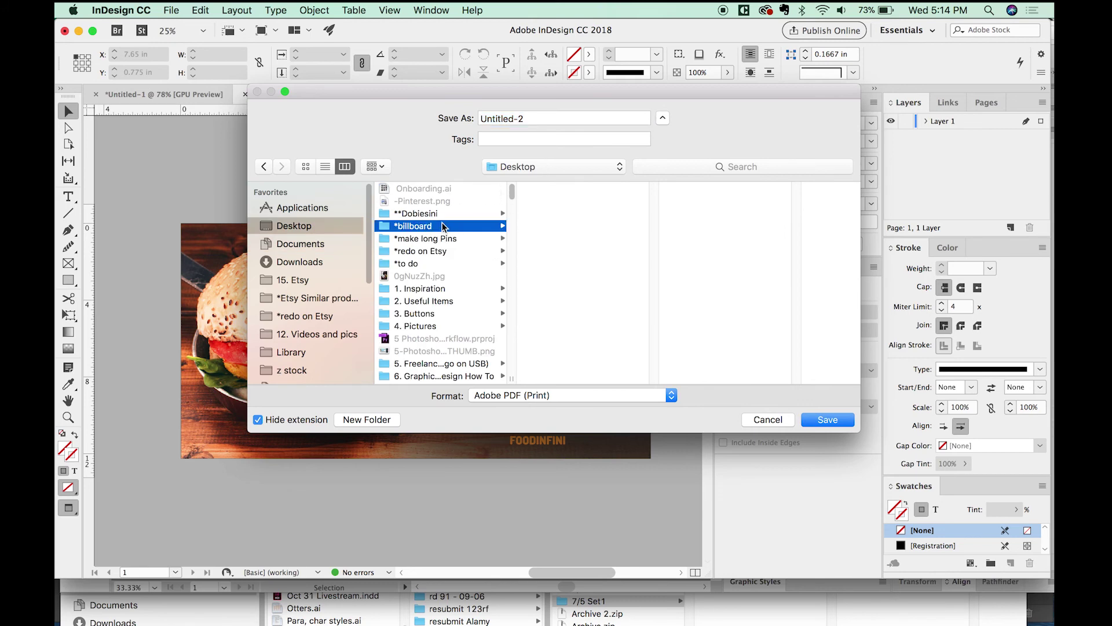
pyautogui.press('Tab')
pyautogui.write('Bill')
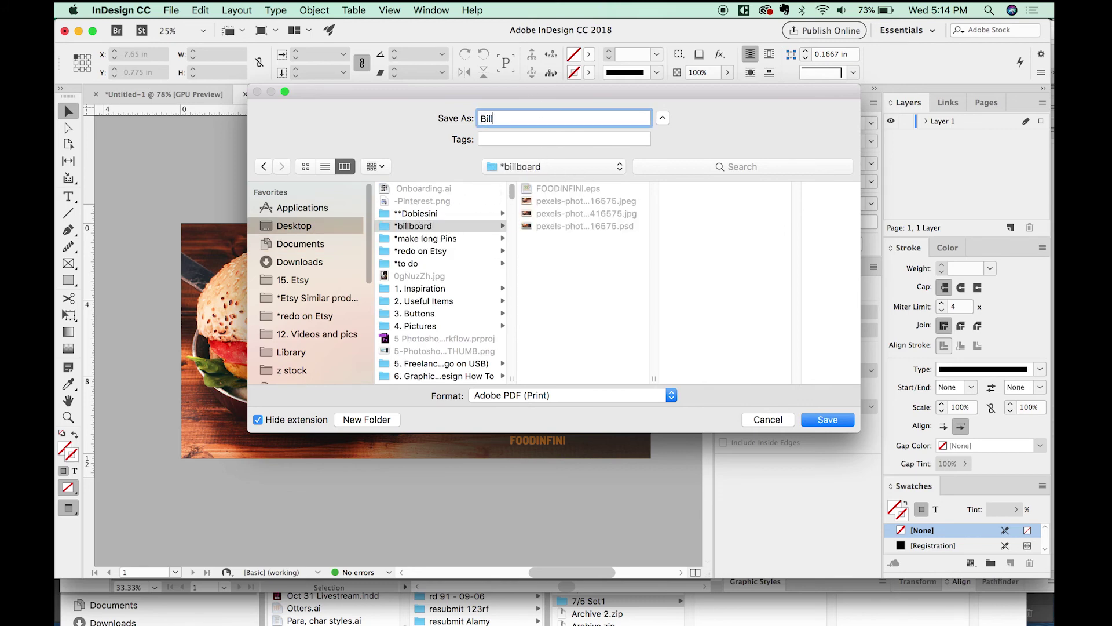
pyautogui.click(839, 421)
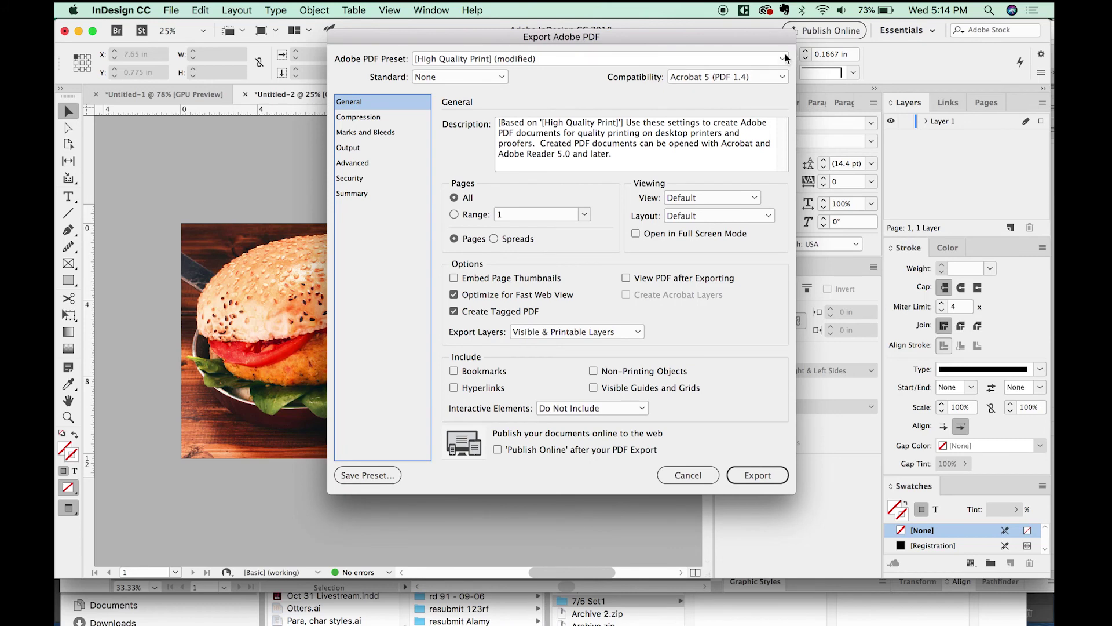
# - Choose the [Press Quality] preset for the PDF export
pyautogui.click(783, 58)
pyautogui.click(498, 37)
pyautogui.click(482, 63)
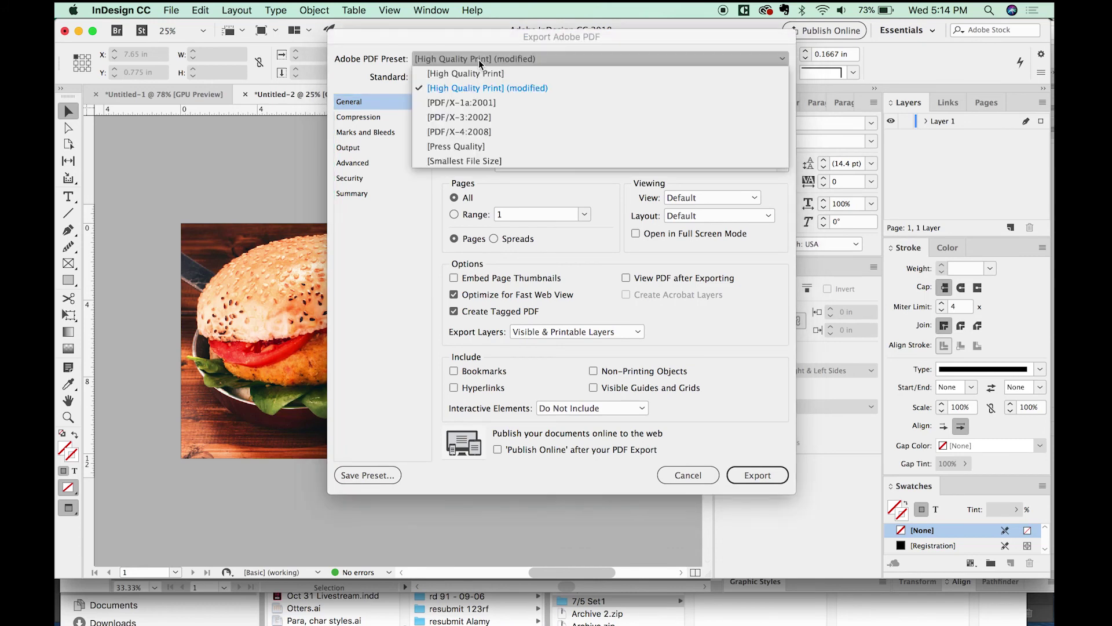
pyautogui.click(469, 152)
pyautogui.click(523, 63)
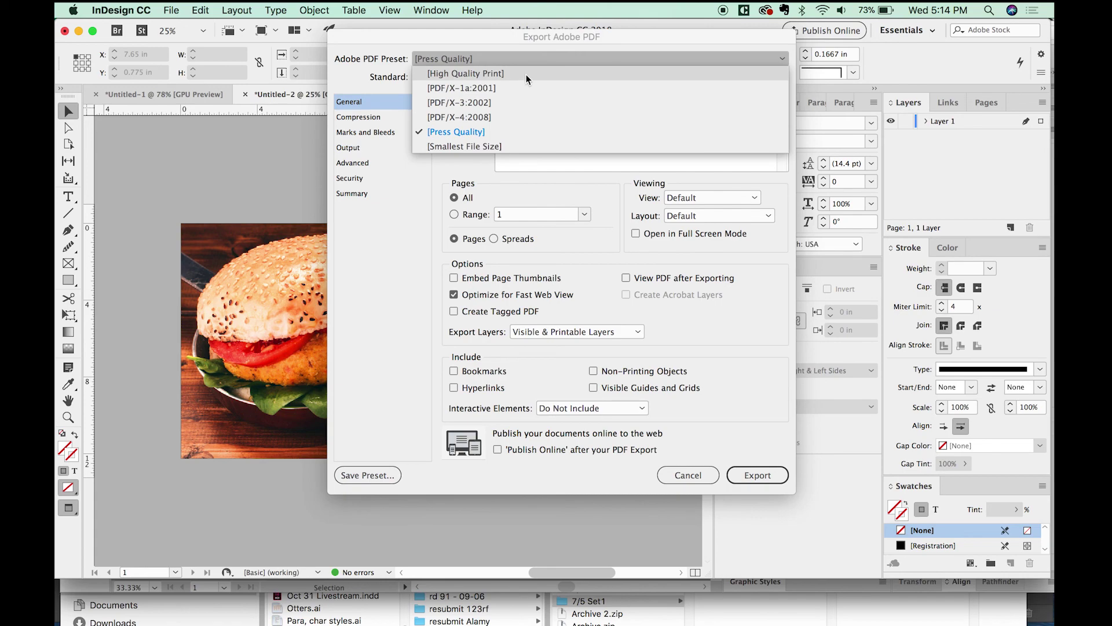
pyautogui.click(540, 60)
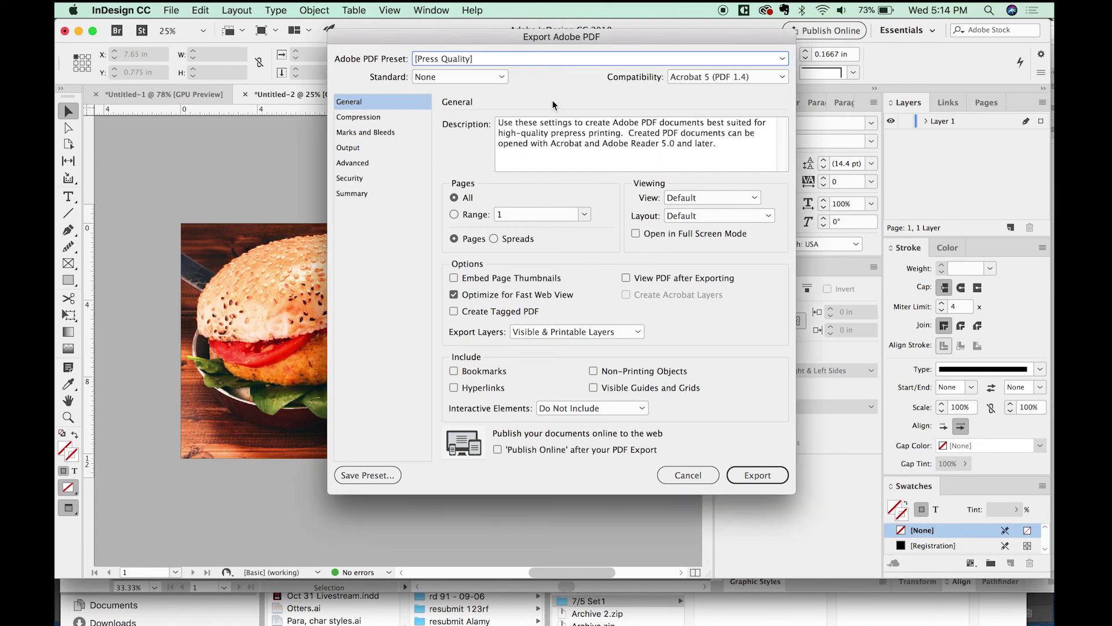
# - Check the Marks and Bleeds options without changing them, then export the PDF
pyautogui.moveTo(559, 38); pyautogui.dragTo(583, 31)
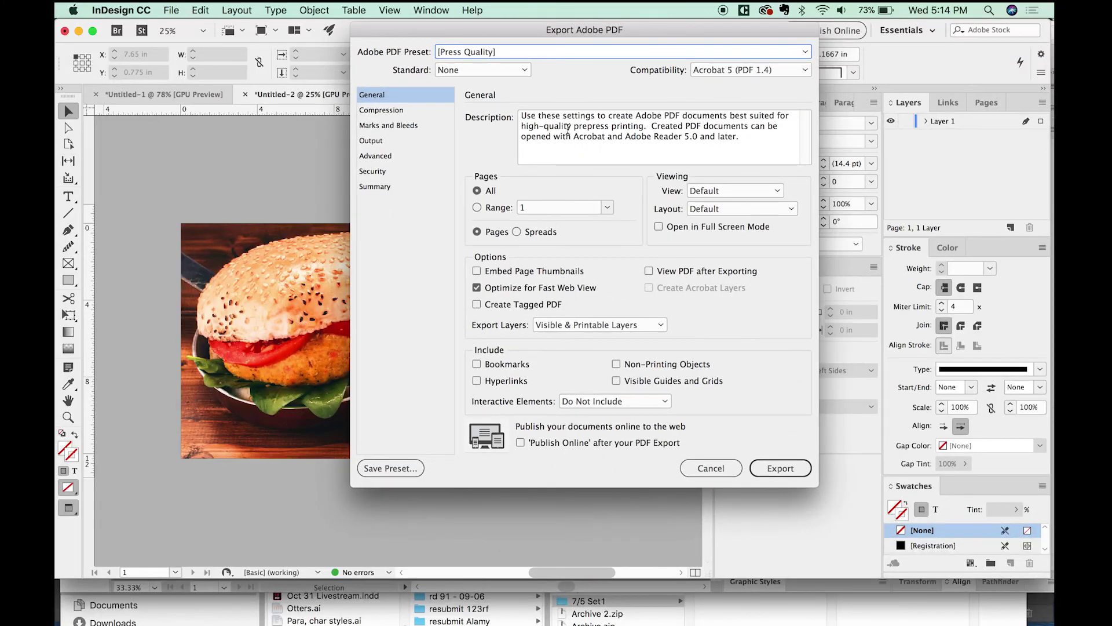
pyautogui.click(408, 127)
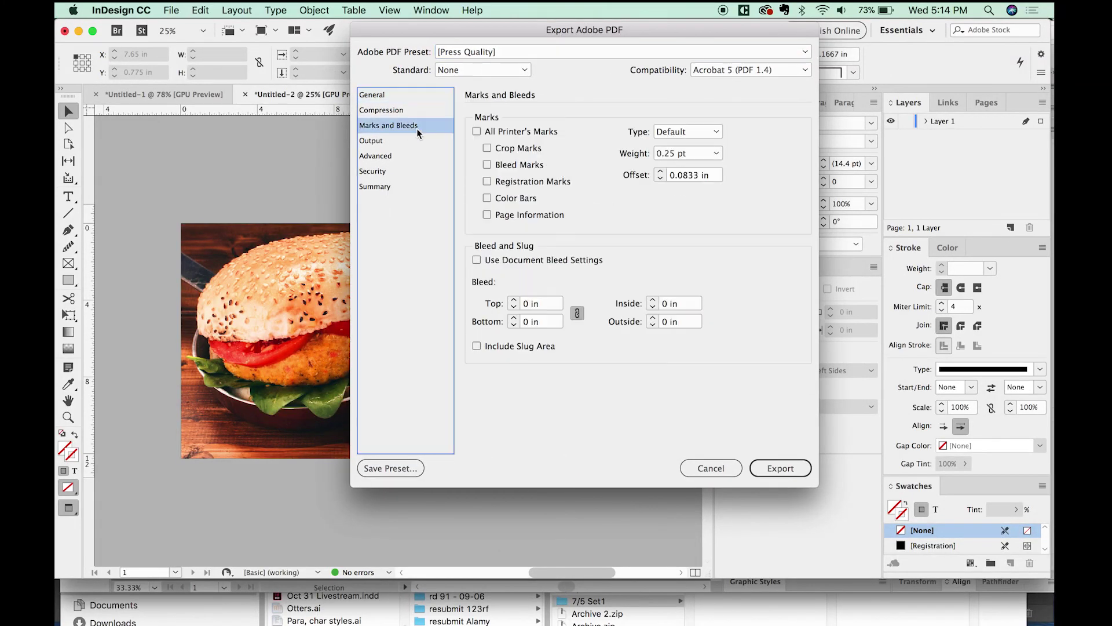
pyautogui.click(545, 304)
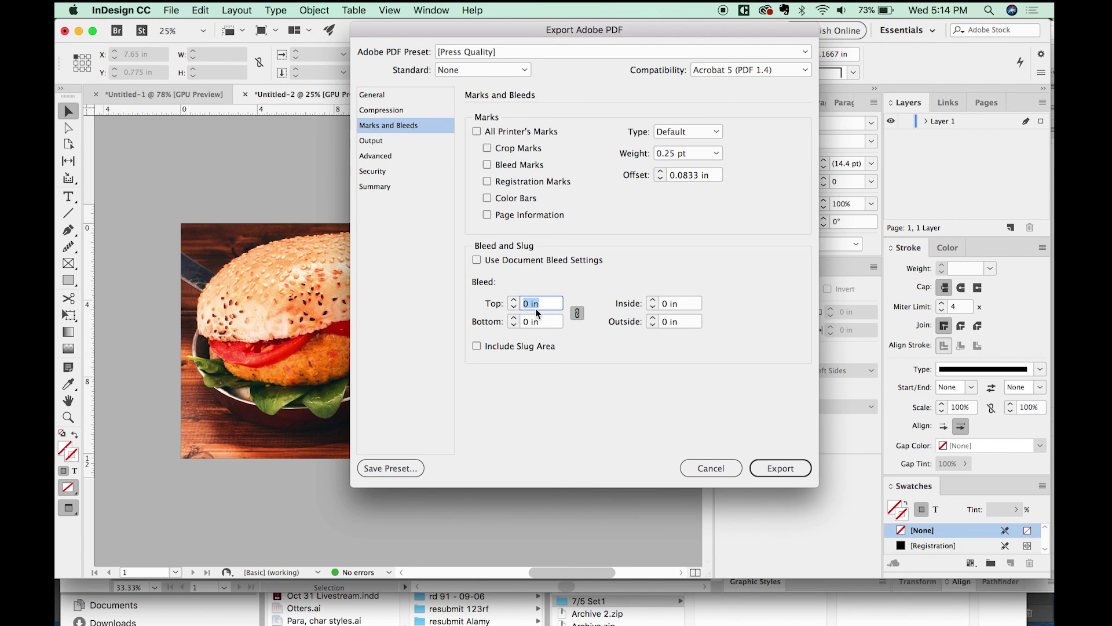
pyautogui.click(390, 98)
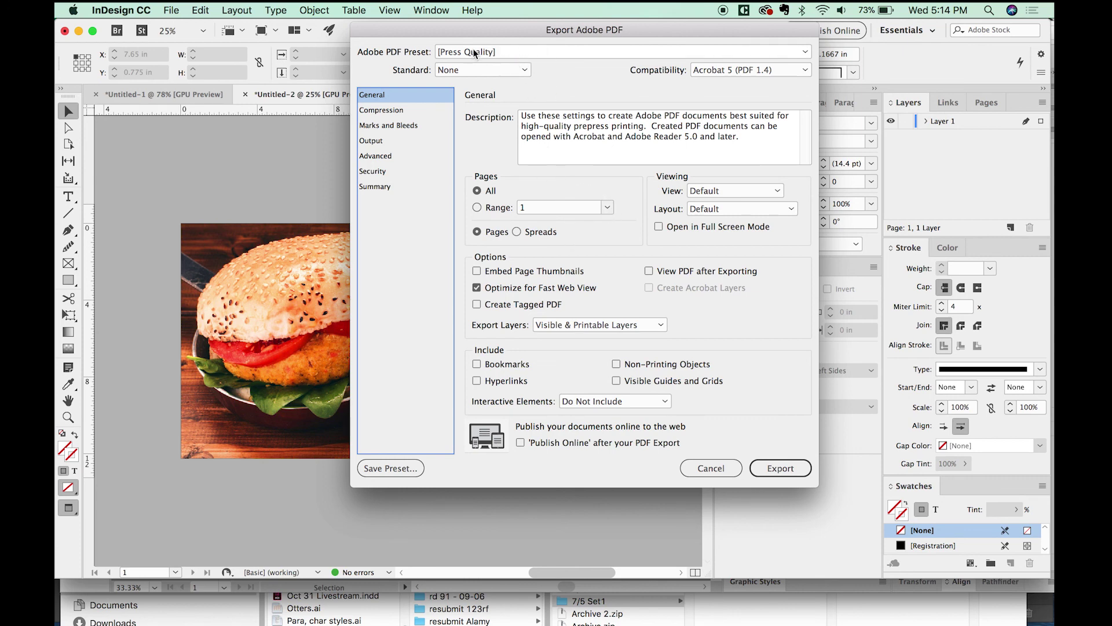
pyautogui.click(776, 469)
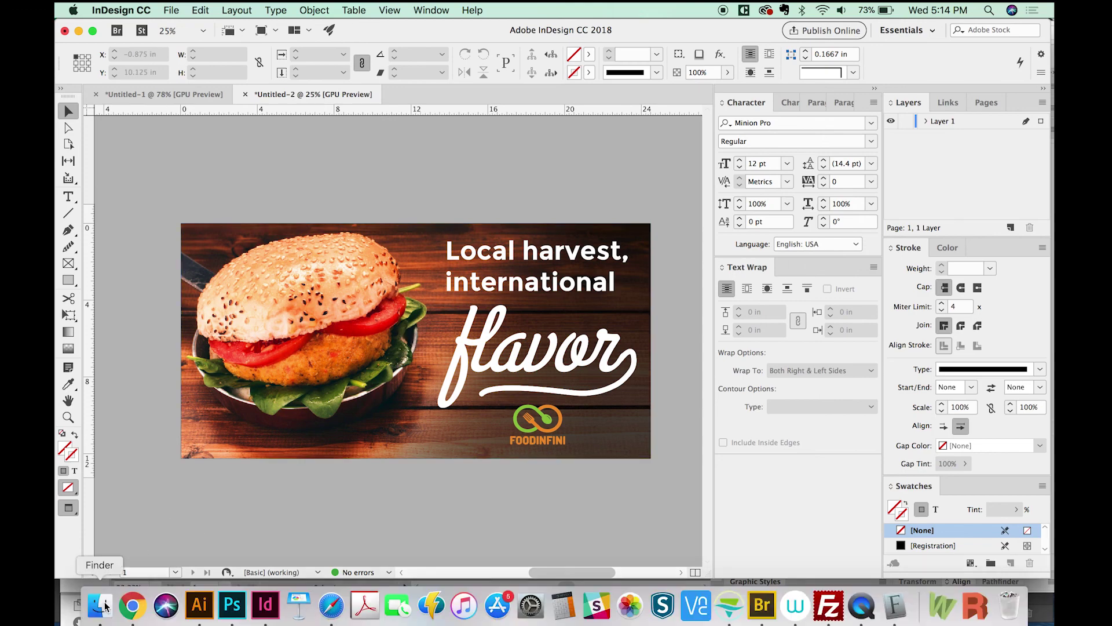
# - Open Billboard.pdf from the *billboard folder in Acrobat and check its appearance and page size
pyautogui.click(106, 606)
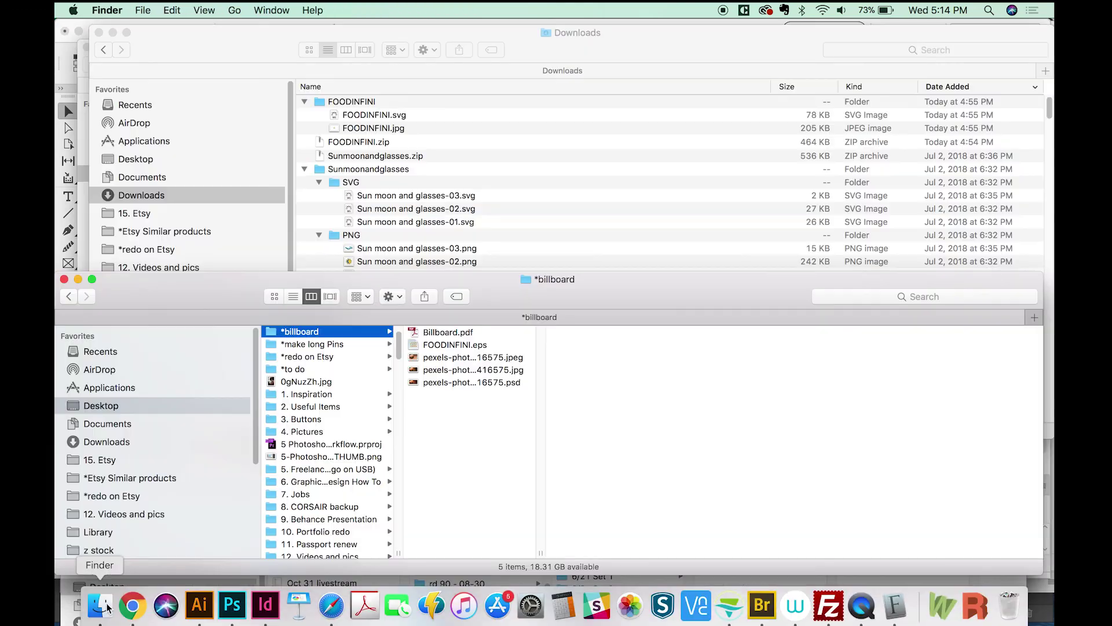
pyautogui.click(483, 332)
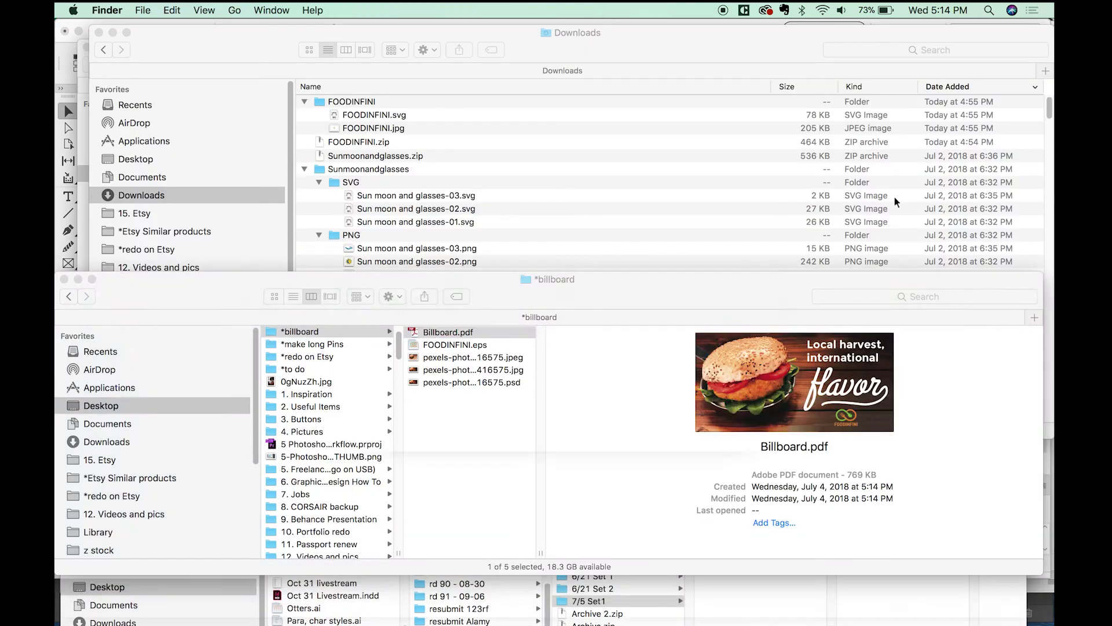
pyautogui.press('super+o')
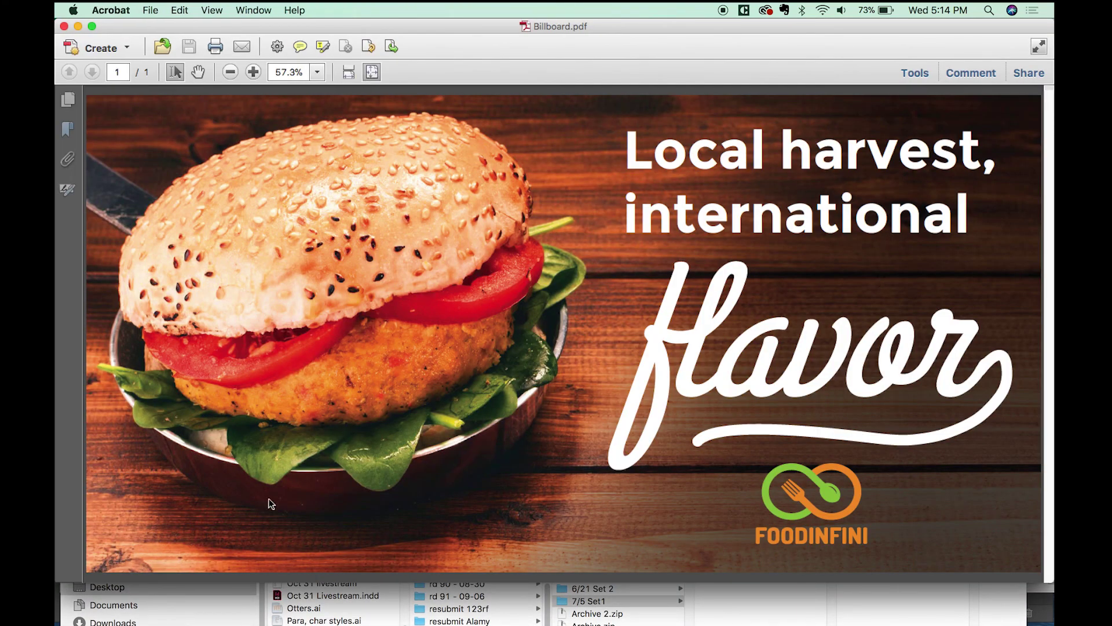
pyautogui.moveTo(105, 546)
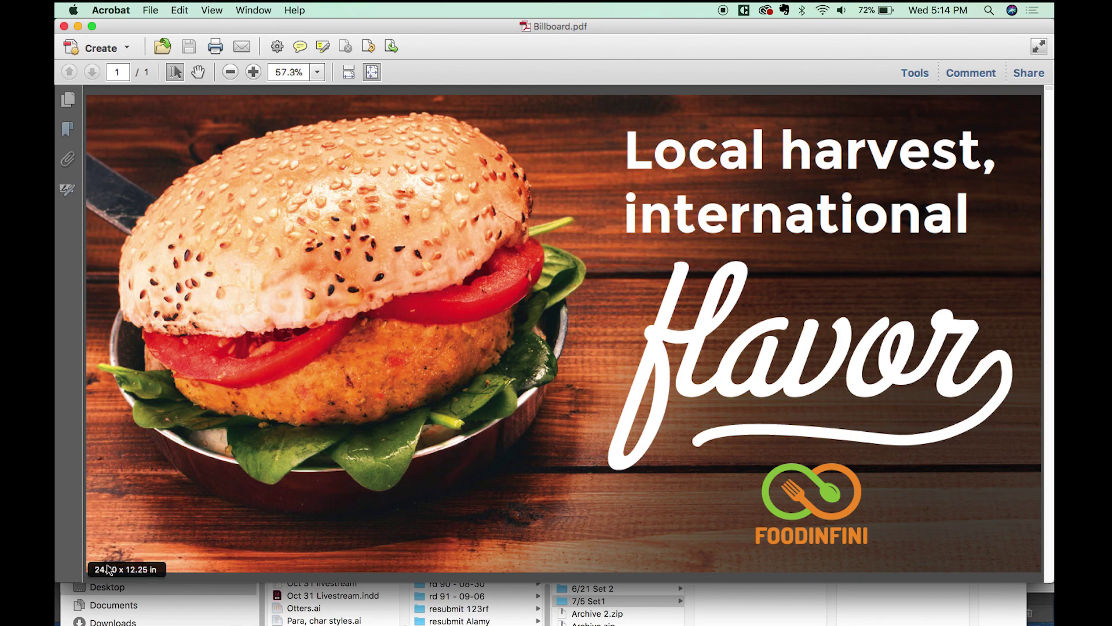